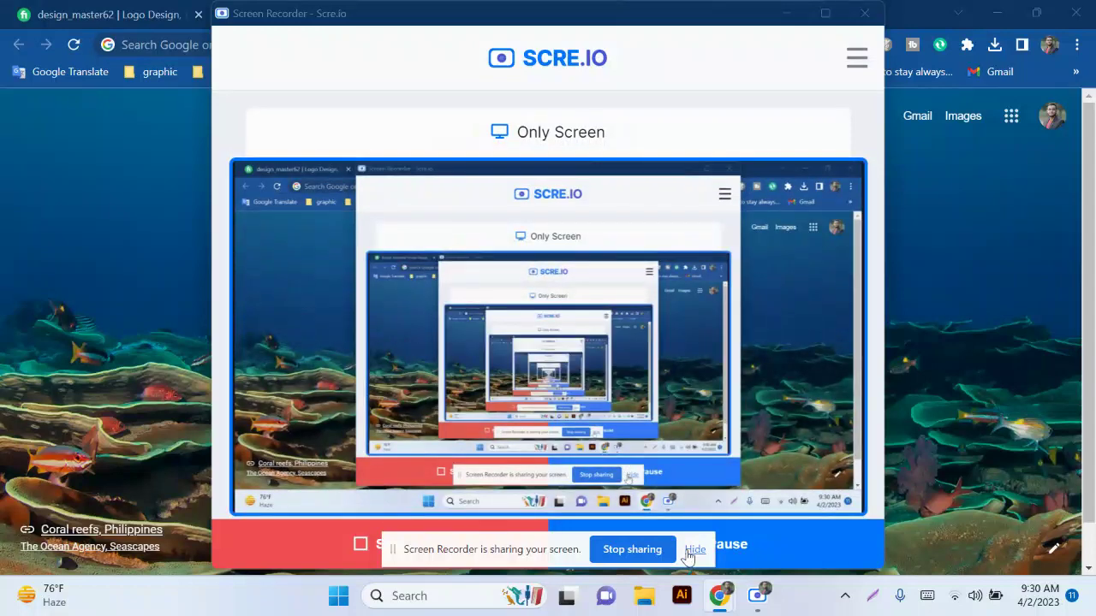
Hide the screen-sharing notice and minimize the Screen Recorder and Chrome windows
click(695, 549)
click(785, 13)
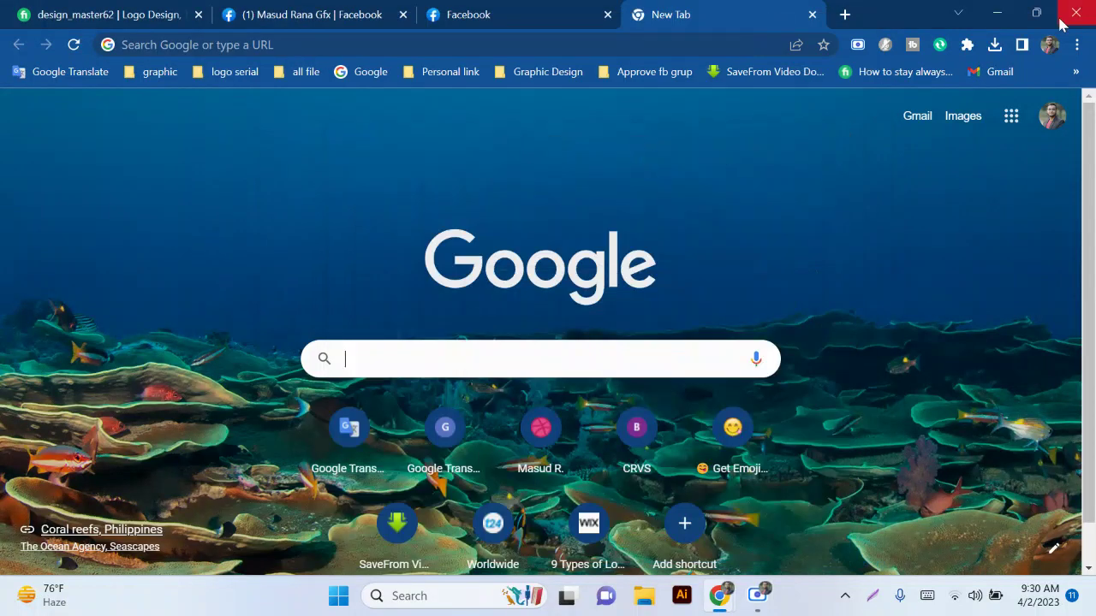
click(996, 12)
Refresh the Windows desktop from its right-click menu
right_click(634, 161)
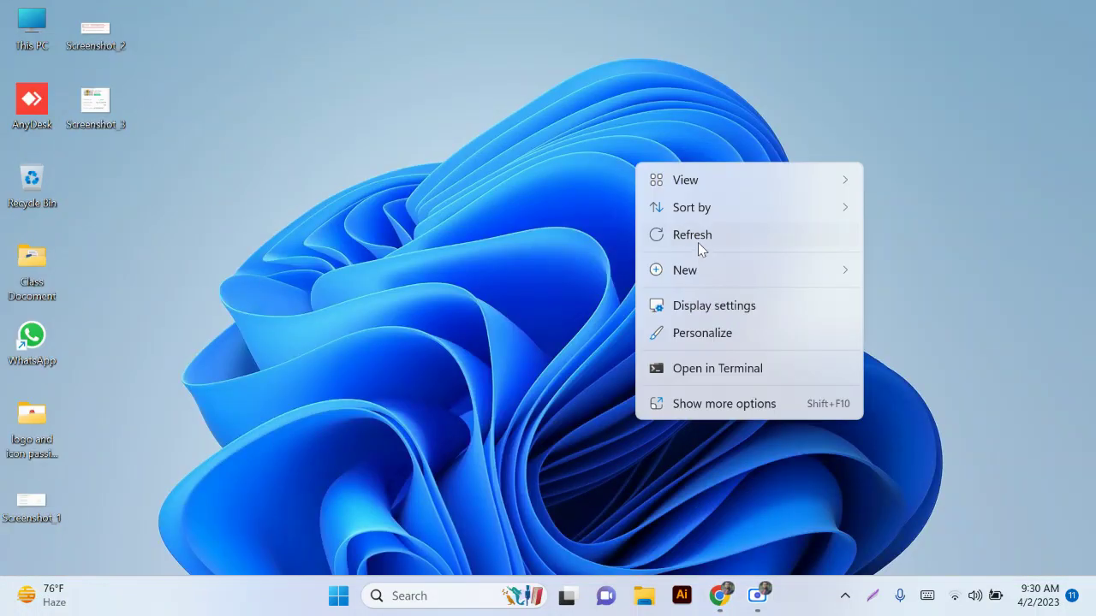
click(696, 239)
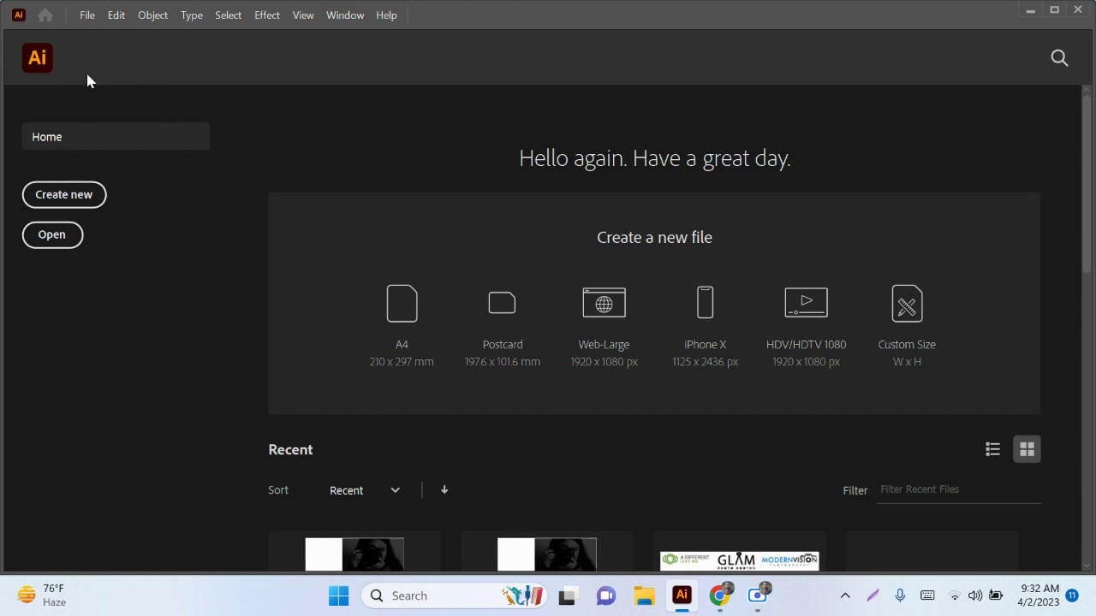
Browse the Home screen's recent files, then bring up the File menu
click(89, 20)
click(89, 21)
scroll(303, 433, down, 5)
scroll(411, 342, down, 2)
scroll(381, 336, down, 2)
scroll(379, 343, up, 3)
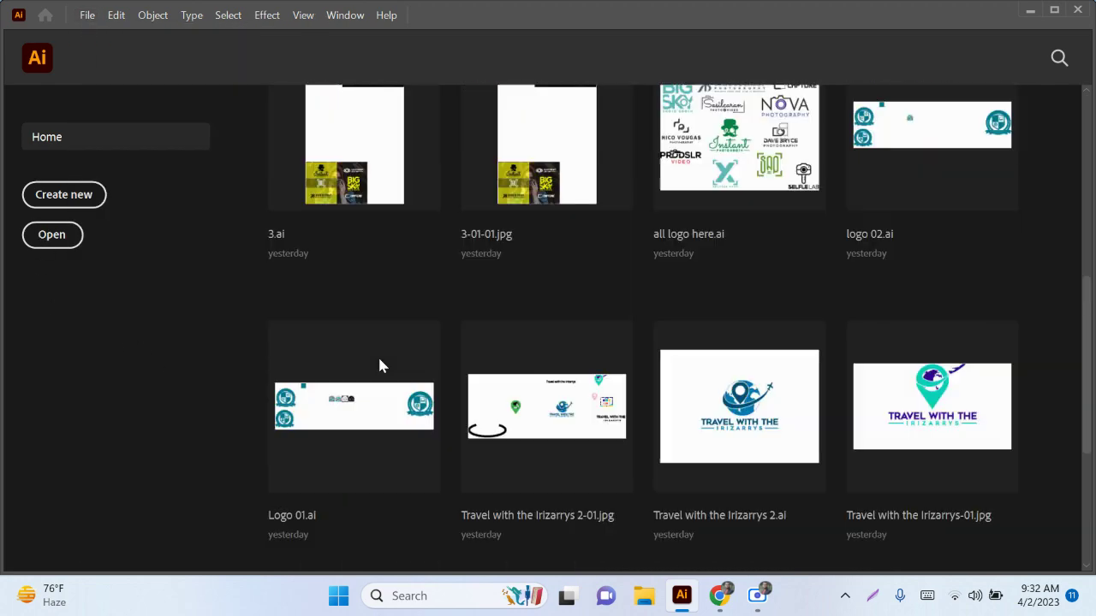
scroll(377, 354, up, 6)
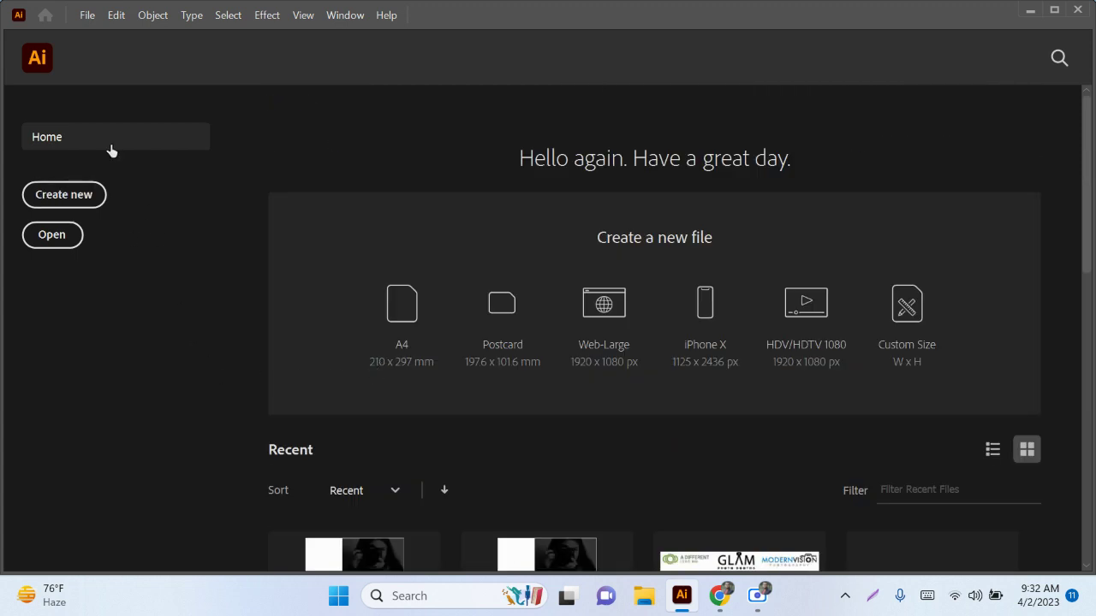
click(88, 15)
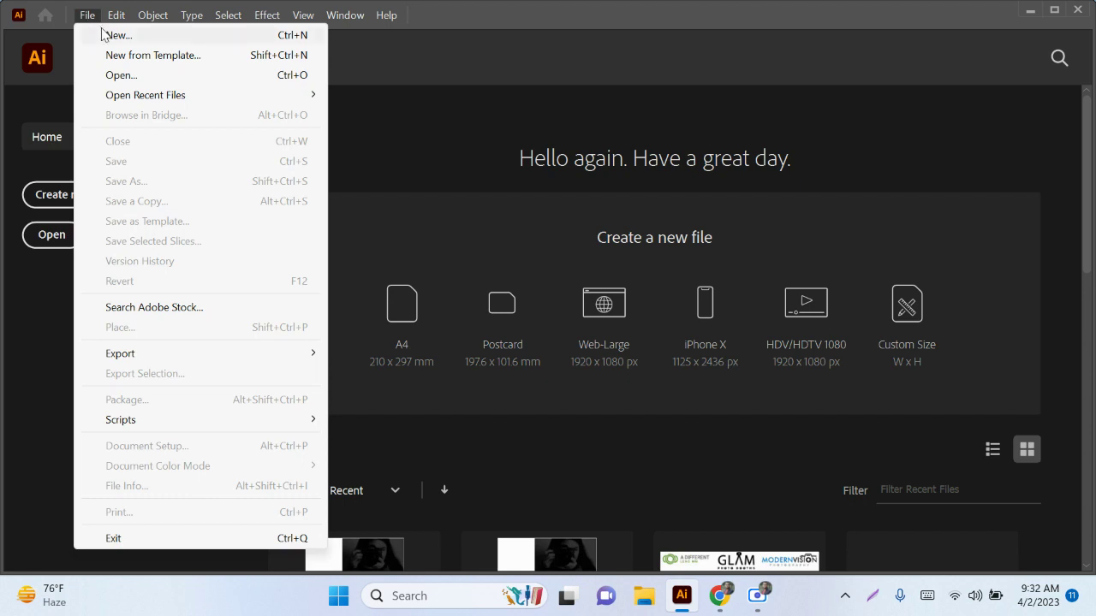
Start a new Art & Illustration document named 'Graphic design'
click(102, 34)
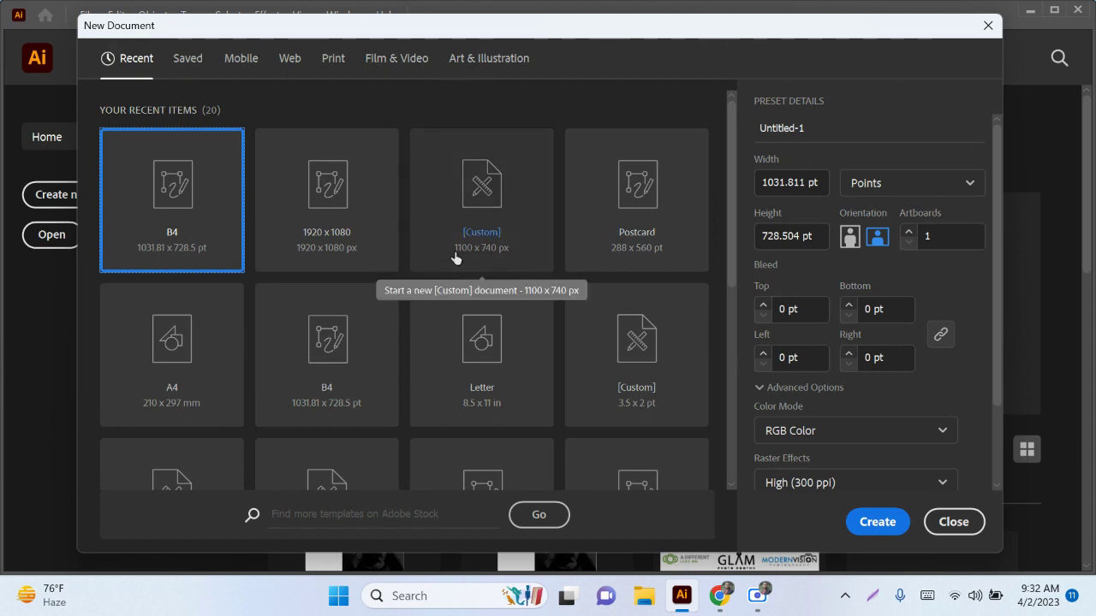
click(494, 69)
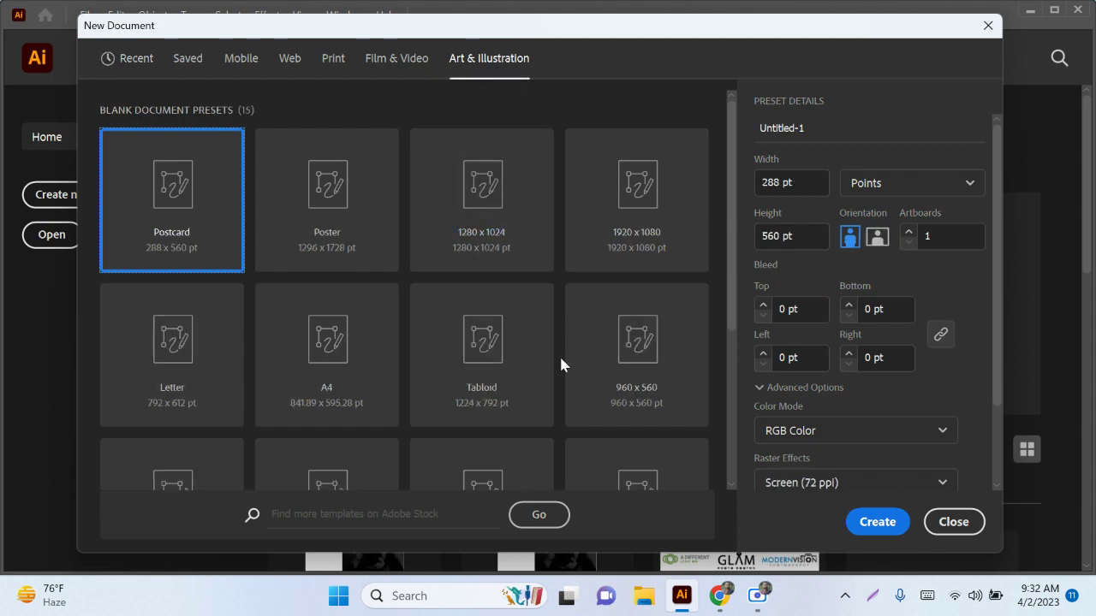
click(838, 127)
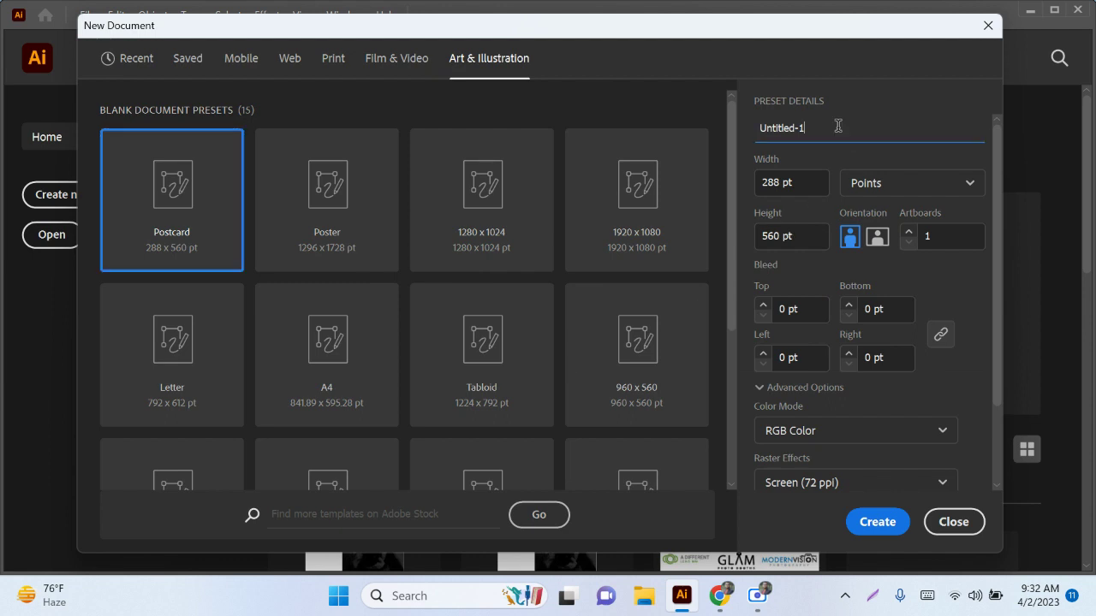
key(BackSpace)
key(BackSpace)
key(BackSpace)
key(BackSpace)
text(Gr)
text(aphic de)
click(930, 193)
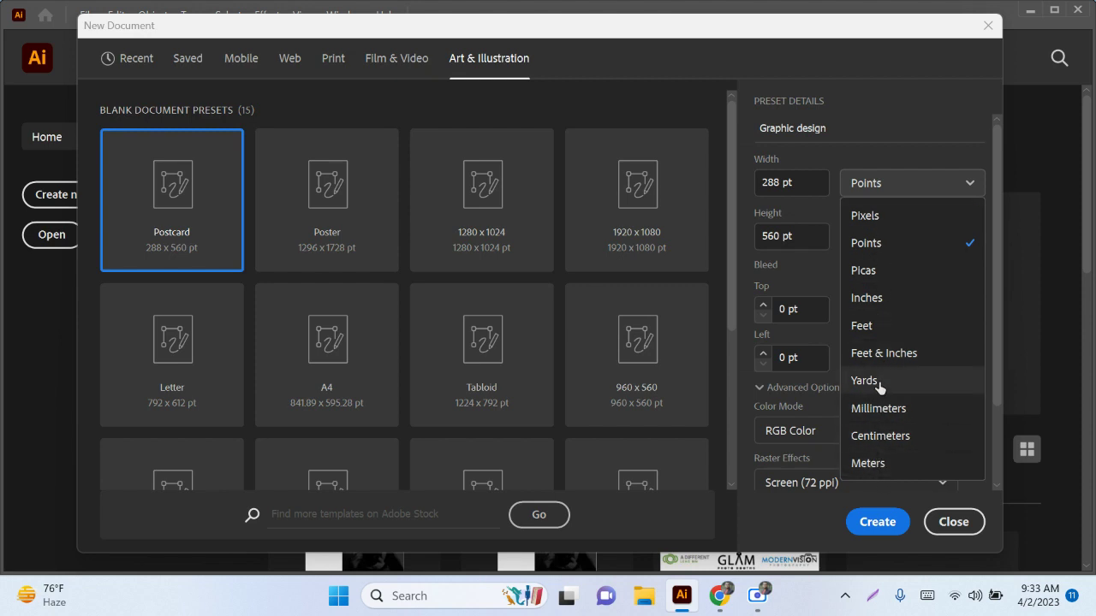
Use Pixels units, width 4500 and height 5400 px, in landscape orientation
click(866, 217)
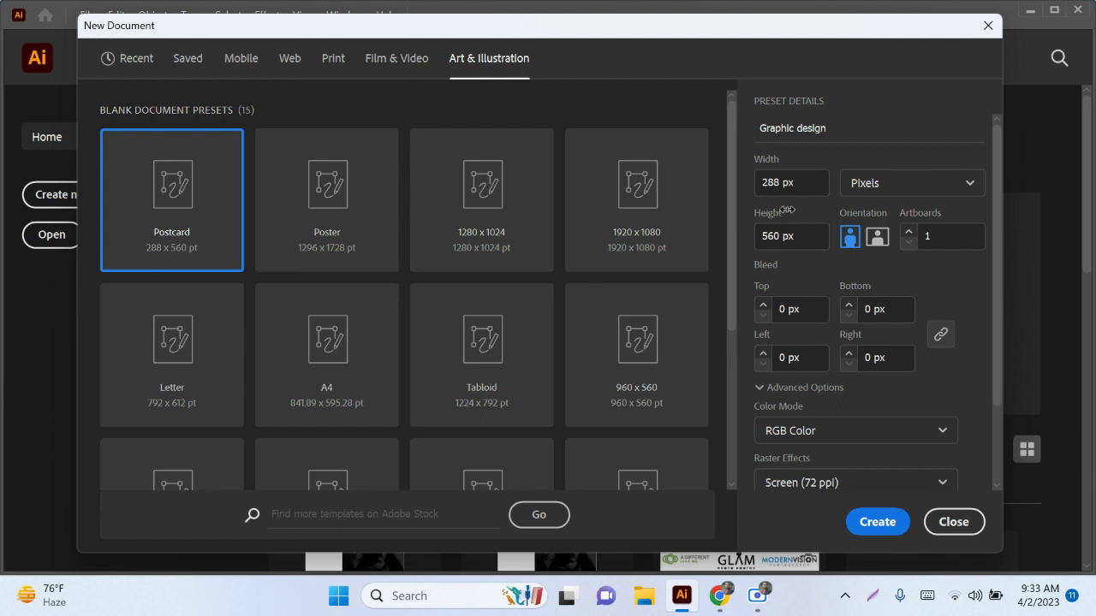
click(772, 184)
key(BackSpace)
key(BackSpace)
key(BackSpace)
key(BackSpace)
click(806, 236)
key(BackSpace)
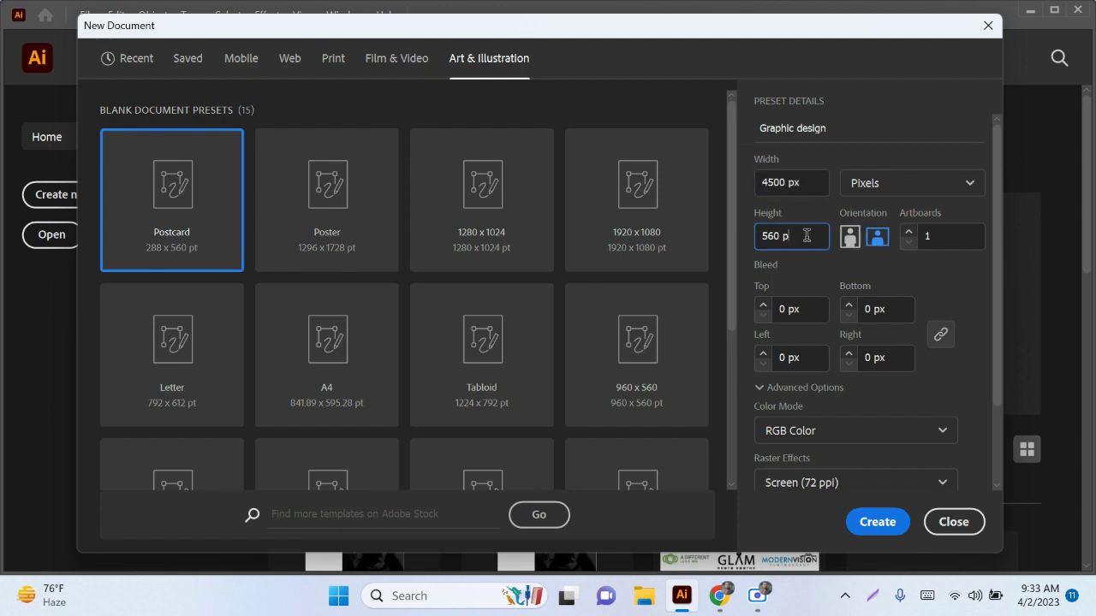
key(BackSpace)
key(BackSpace)
key(BackSpace)
text(54)
click(939, 273)
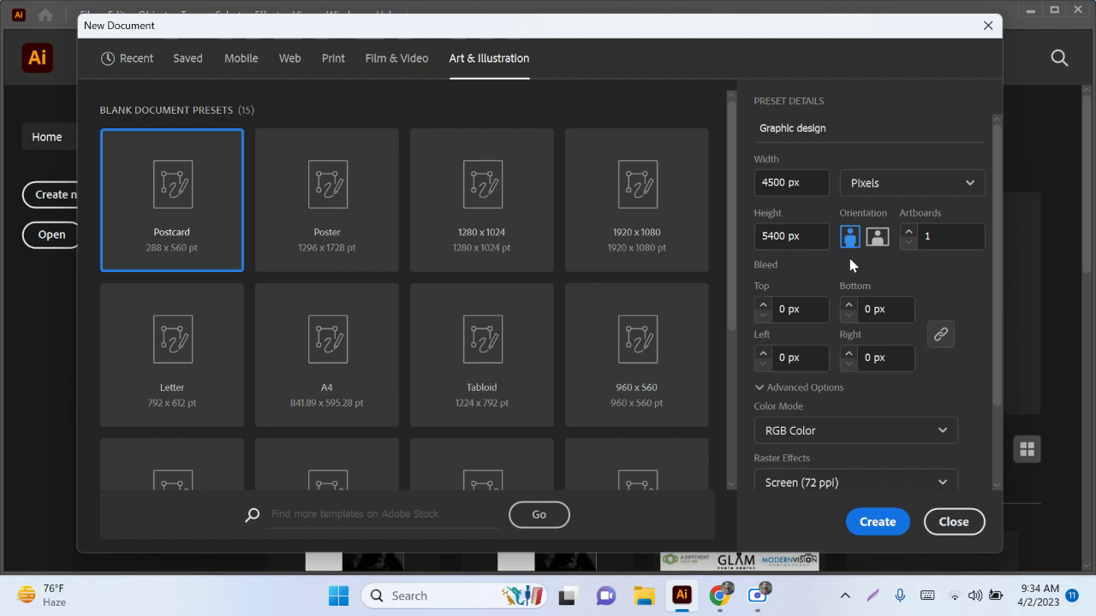
click(878, 238)
click(849, 238)
click(878, 242)
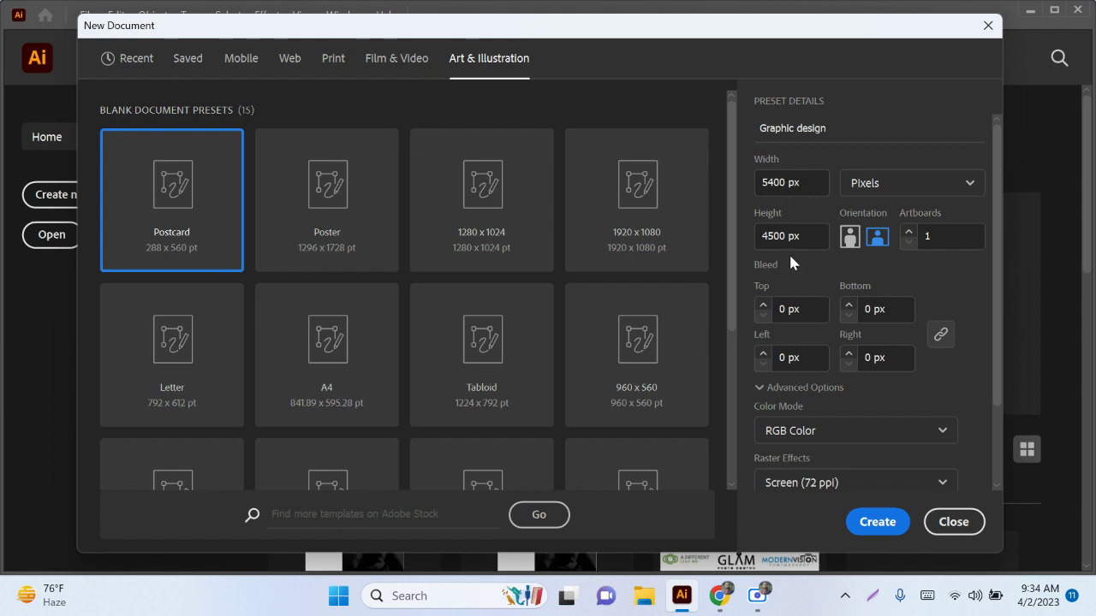
click(952, 236)
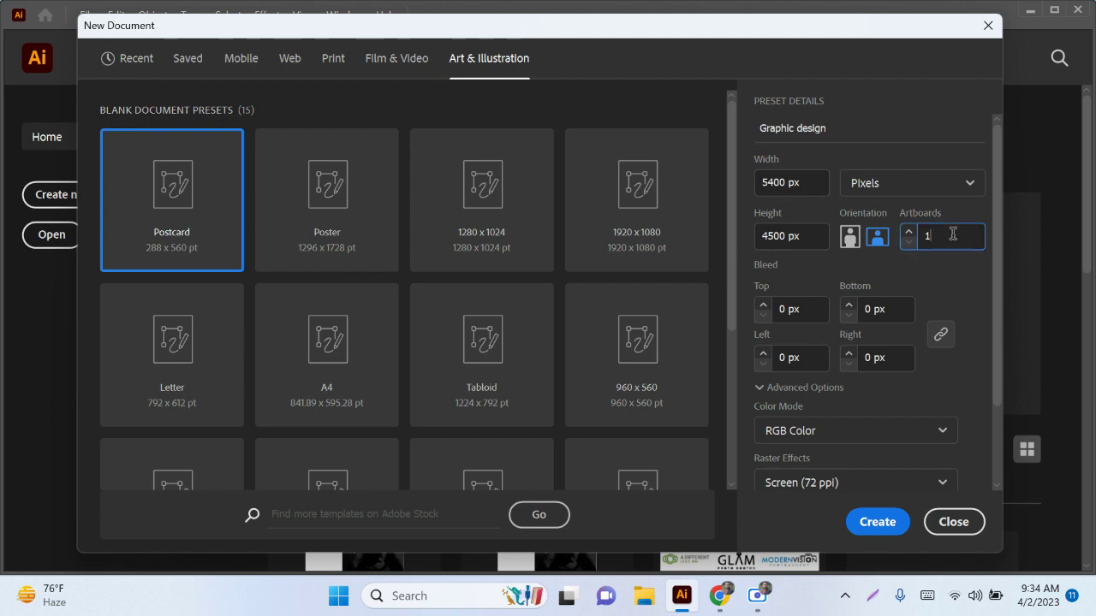
key(BackSpace)
text(6)
key(BackSpace)
text(1)
Try CMYK colour mode, then switch the document back to RGB
scroll(863, 447, down, 2)
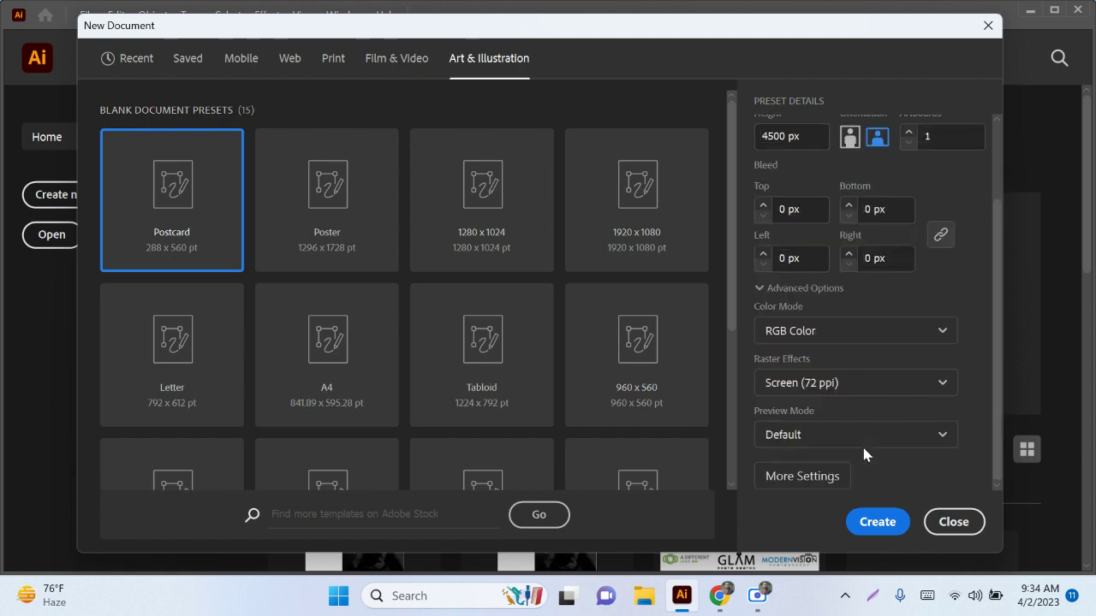
click(943, 341)
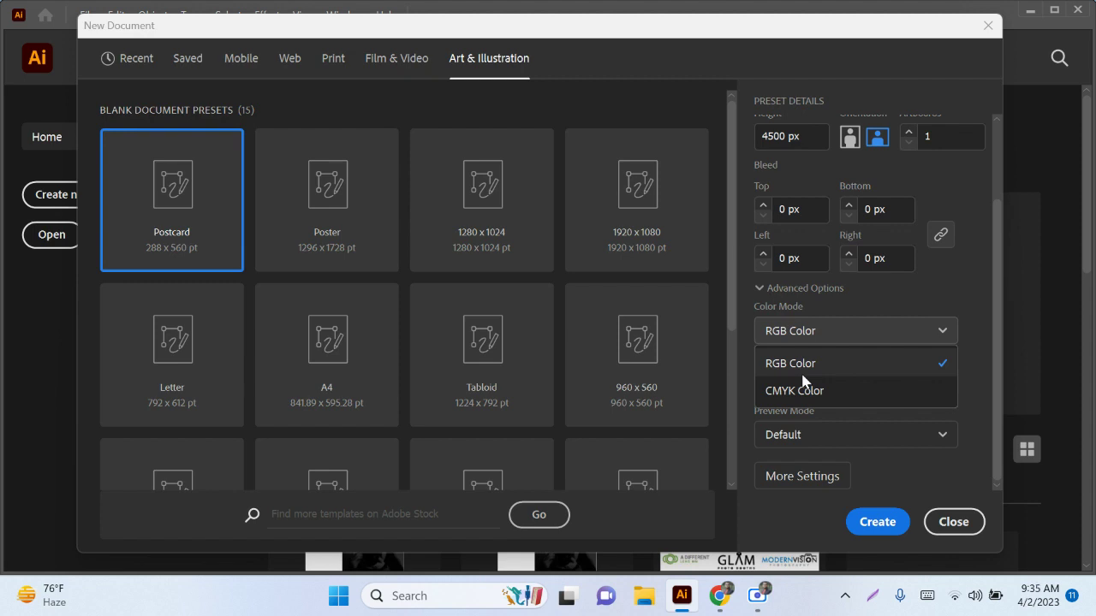
click(803, 368)
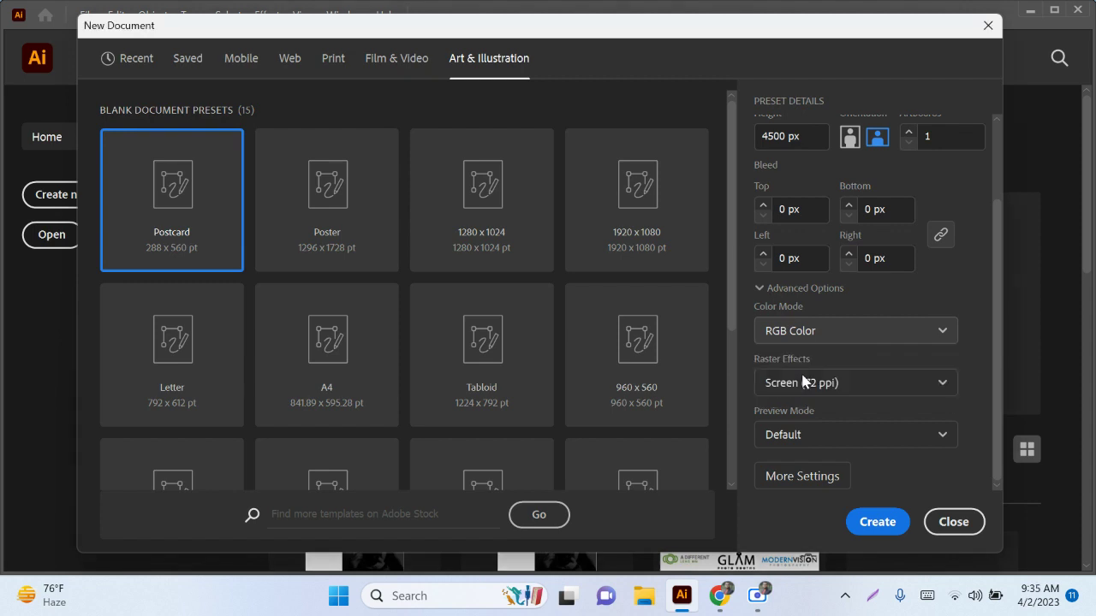
click(809, 338)
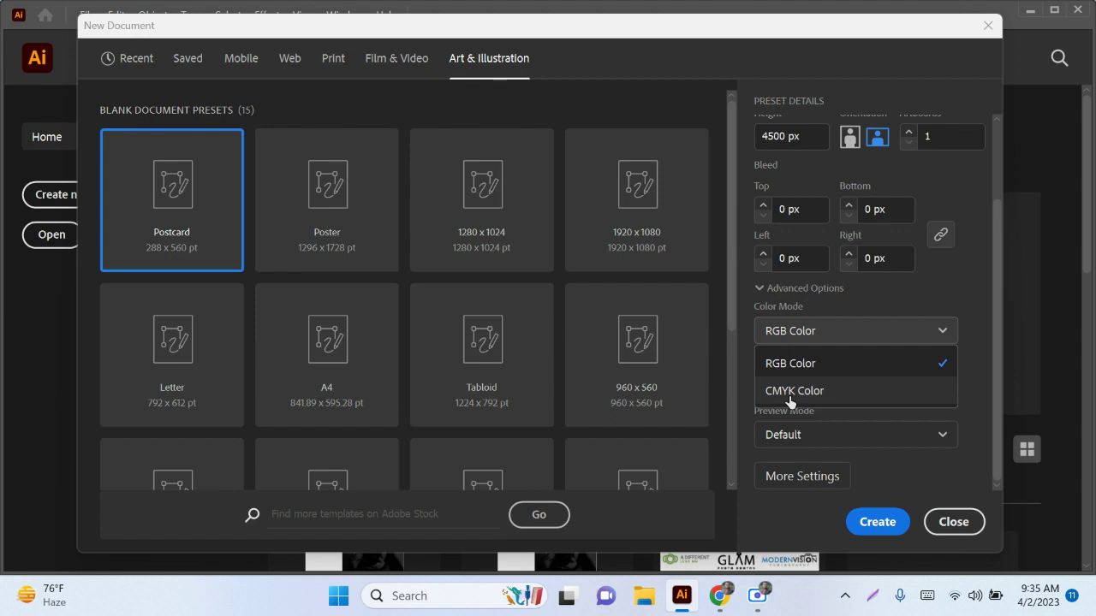
click(787, 393)
click(867, 338)
key(Escape)
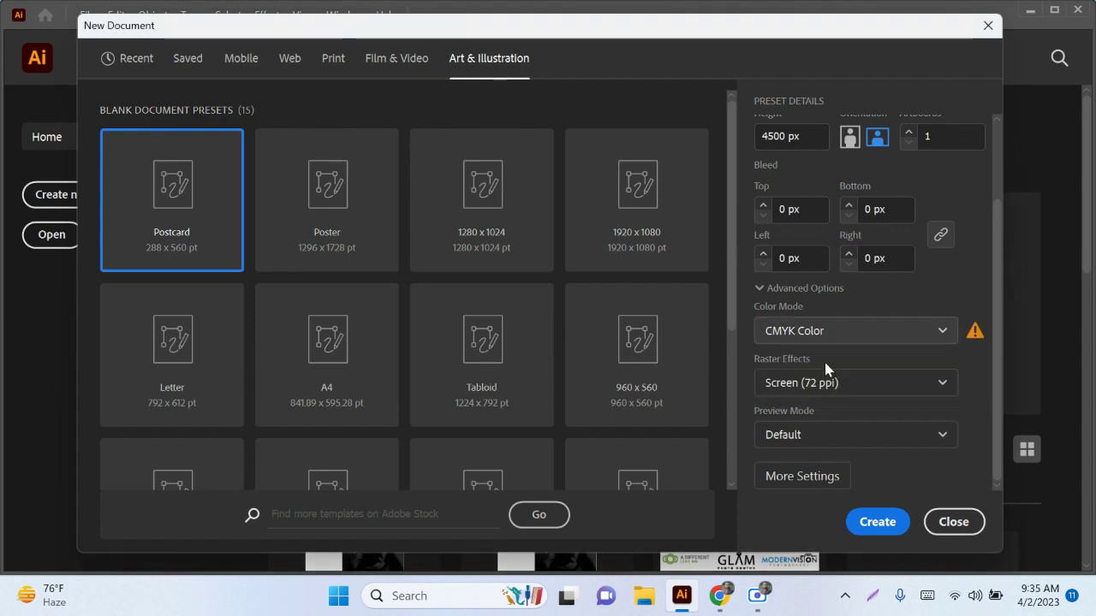
key(Up)
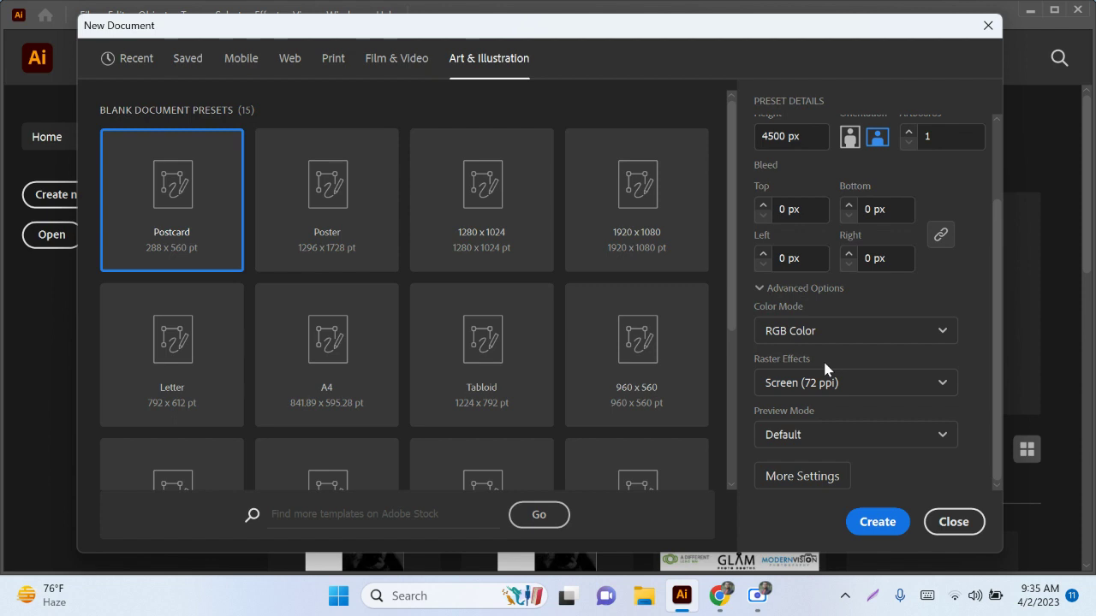
click(762, 335)
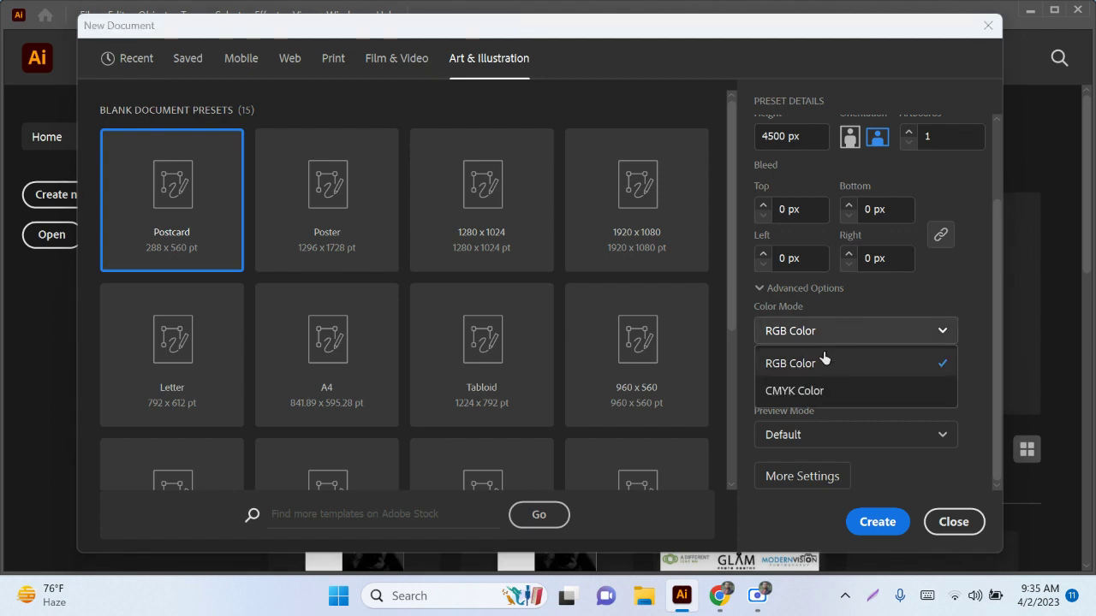
click(804, 392)
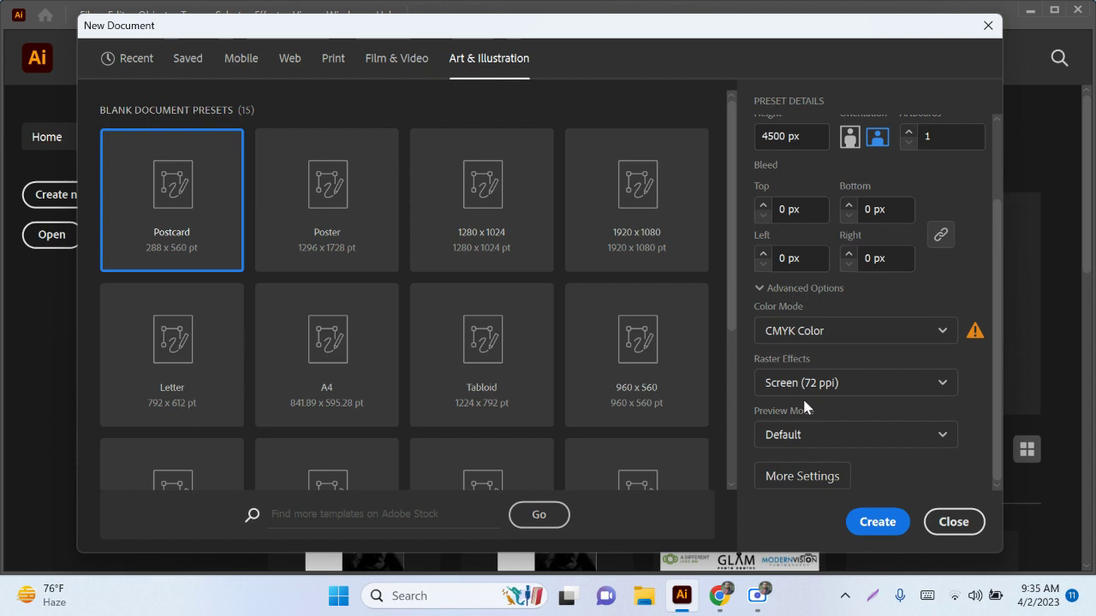
click(771, 332)
click(811, 361)
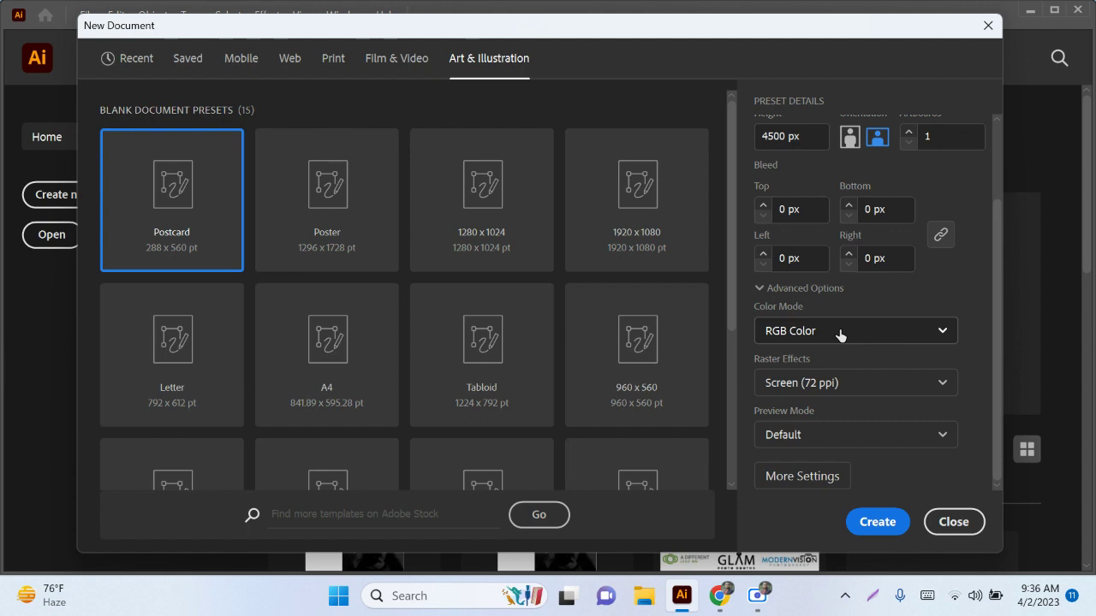
Keep RGB and set Raster Effects to High (300 ppi)
click(839, 334)
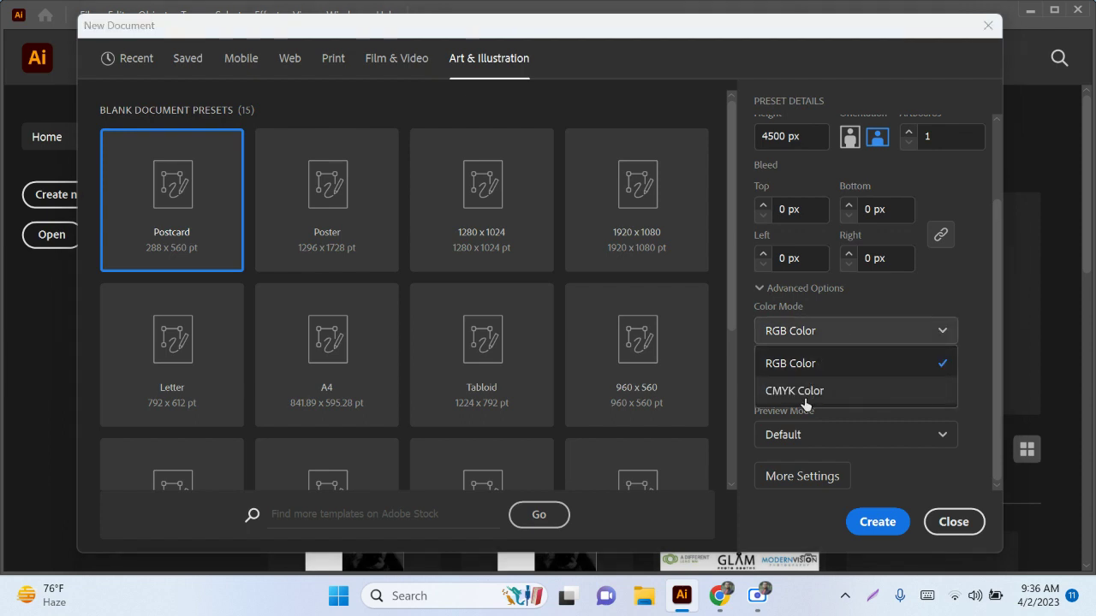
click(838, 329)
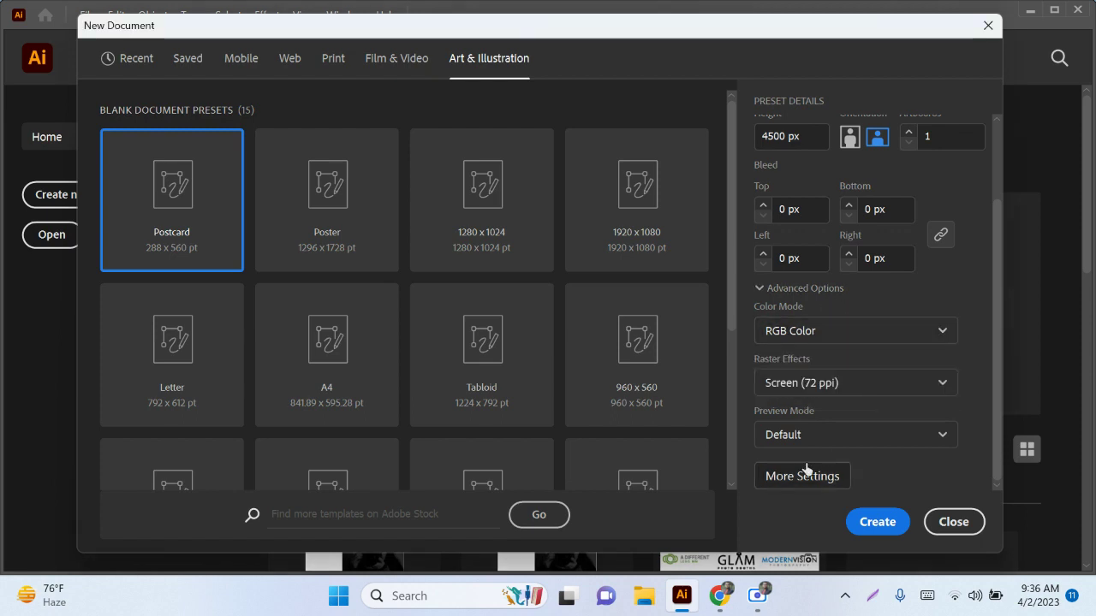
click(874, 386)
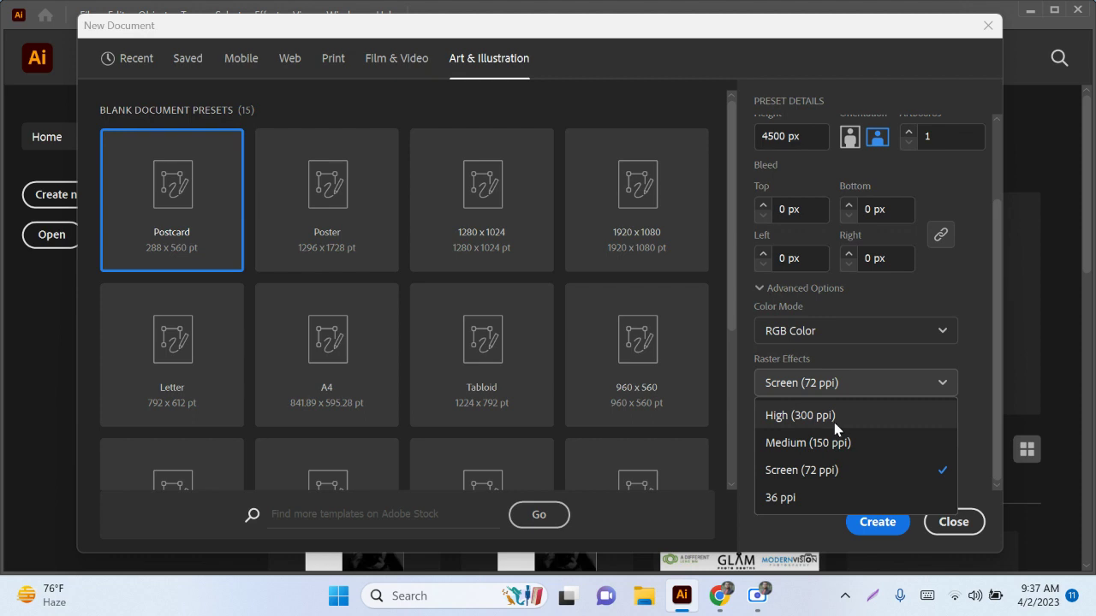
click(820, 419)
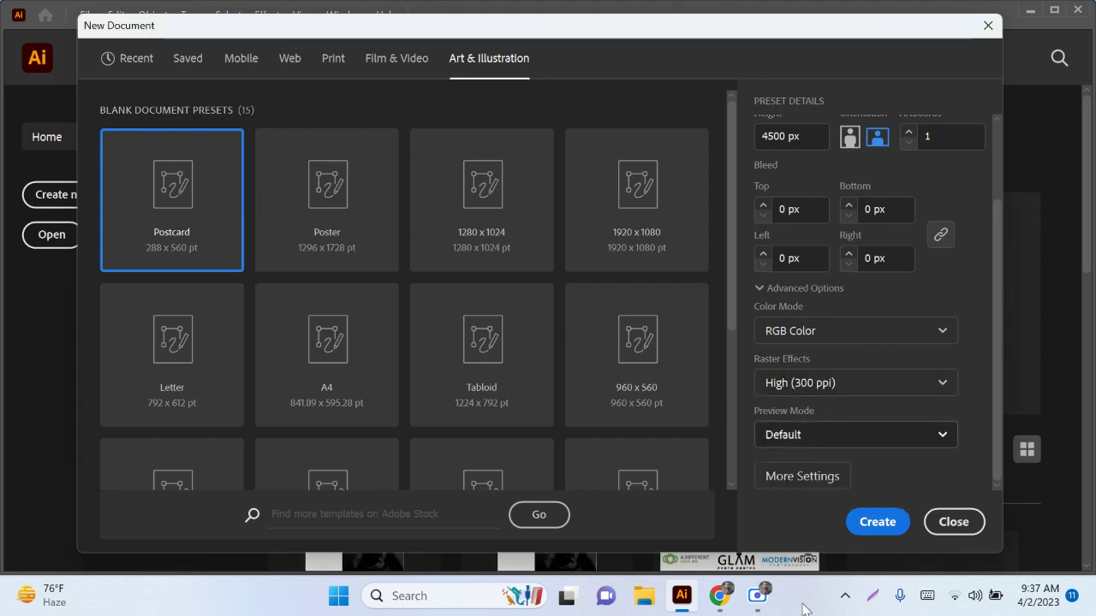
Dismiss the New Document dialog and close the Graphic design document tab
click(870, 525)
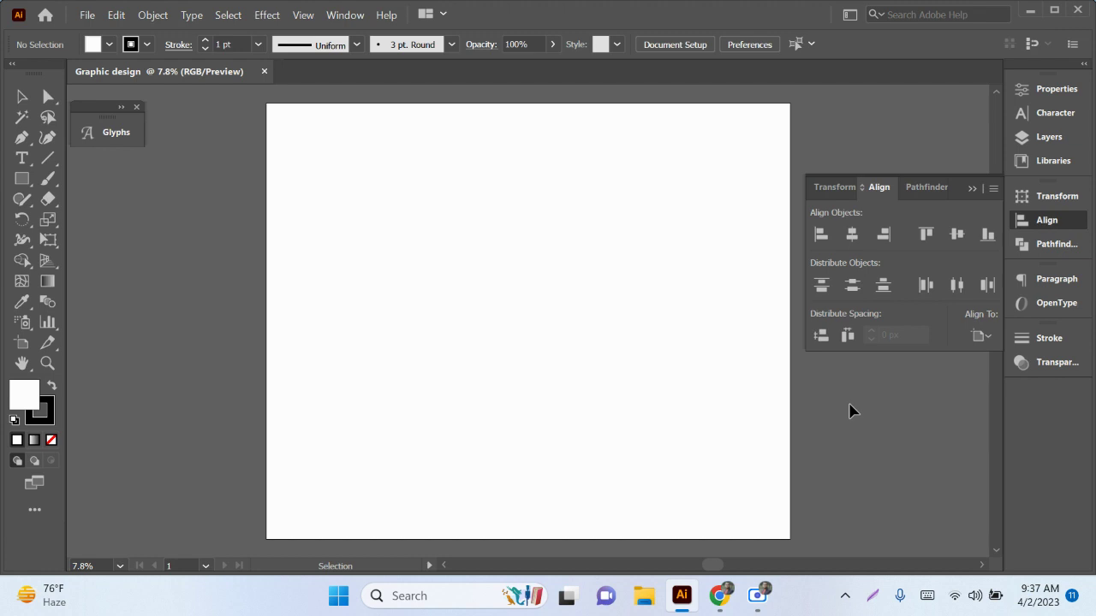
click(264, 71)
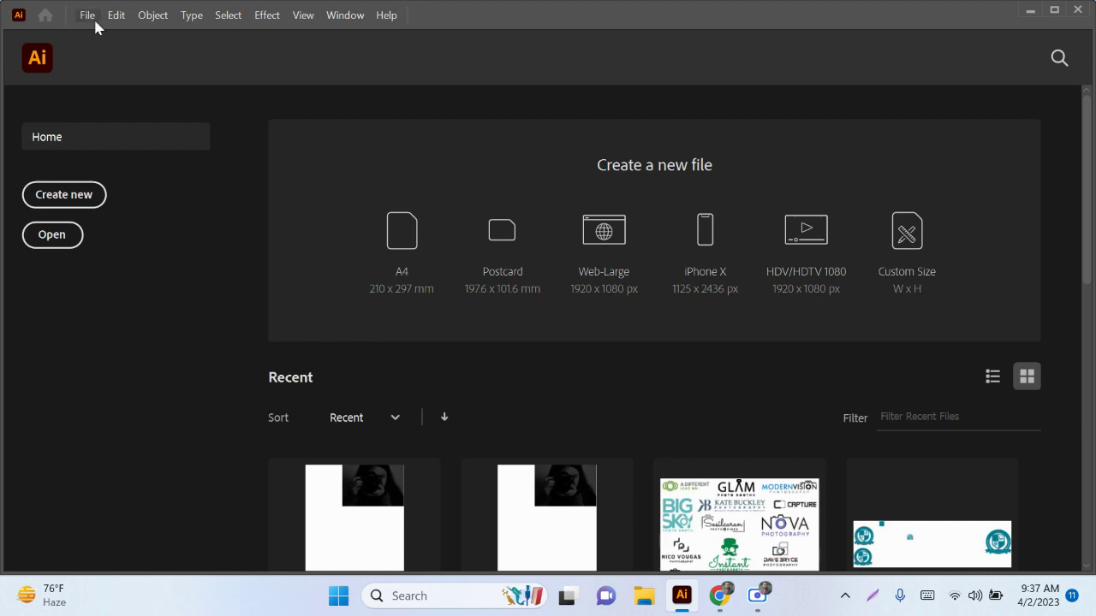
Start a new document from the Art & Illustration A4 preset
click(89, 19)
click(98, 31)
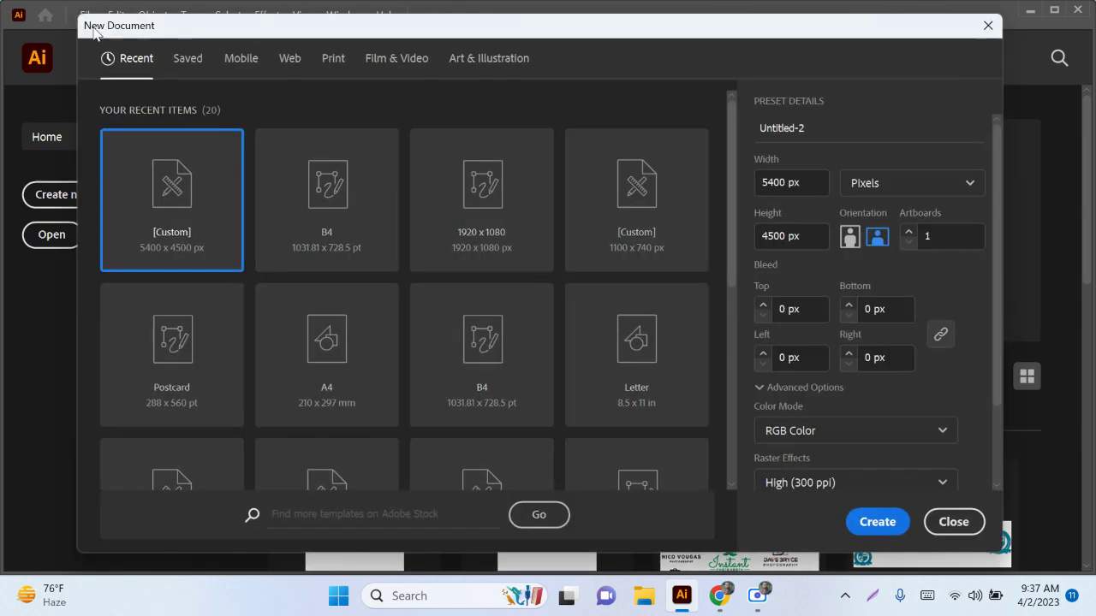
click(484, 59)
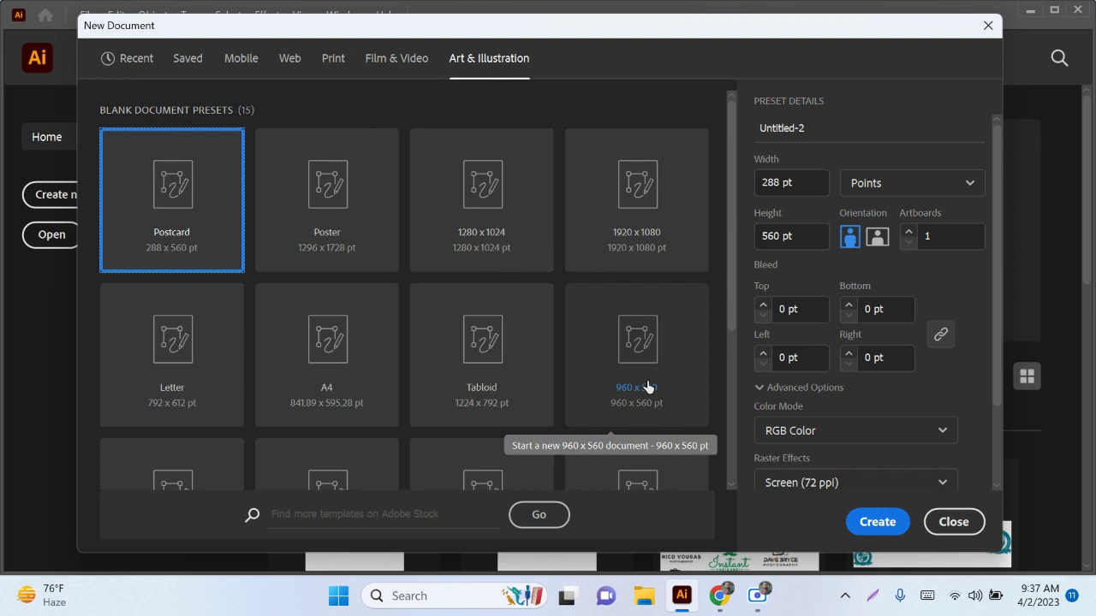
scroll(368, 380, down, 2)
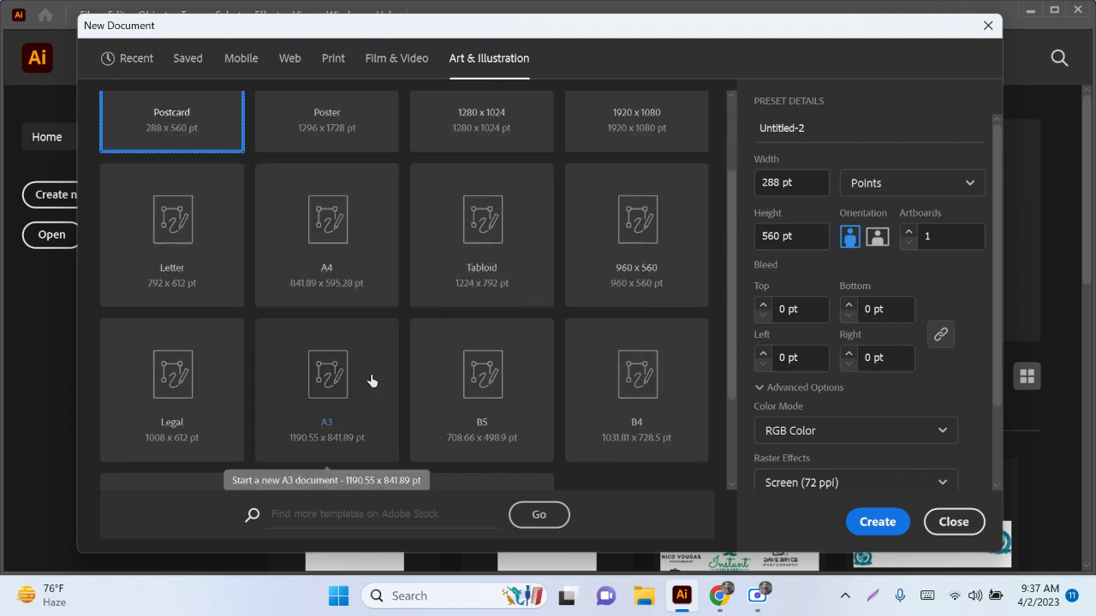
scroll(569, 393, down, 2)
scroll(570, 389, up, 2)
scroll(595, 389, up, 2)
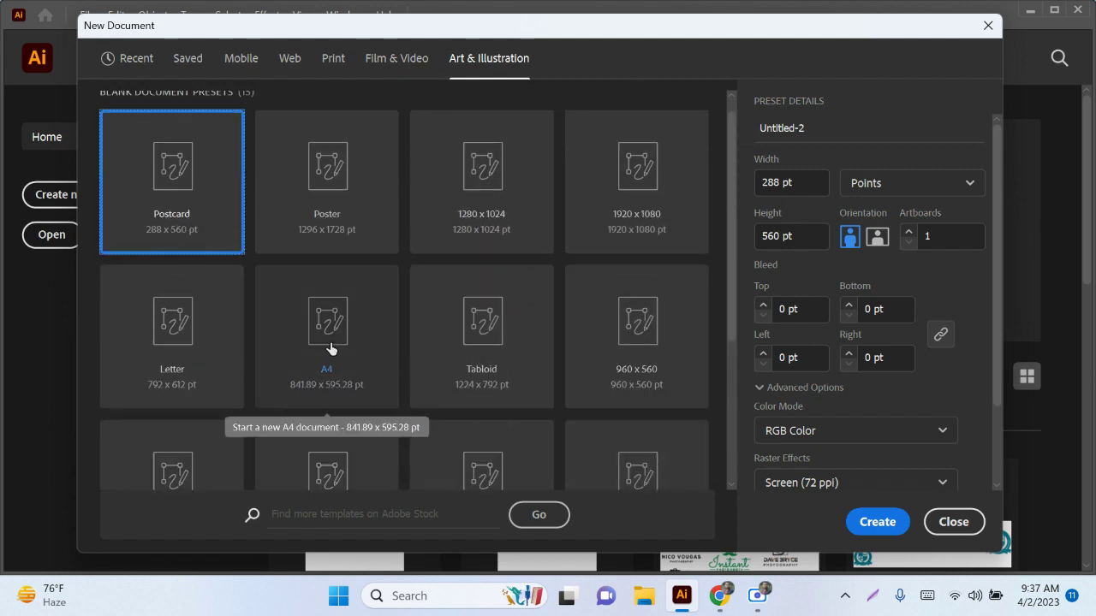
scroll(565, 472, down, 2)
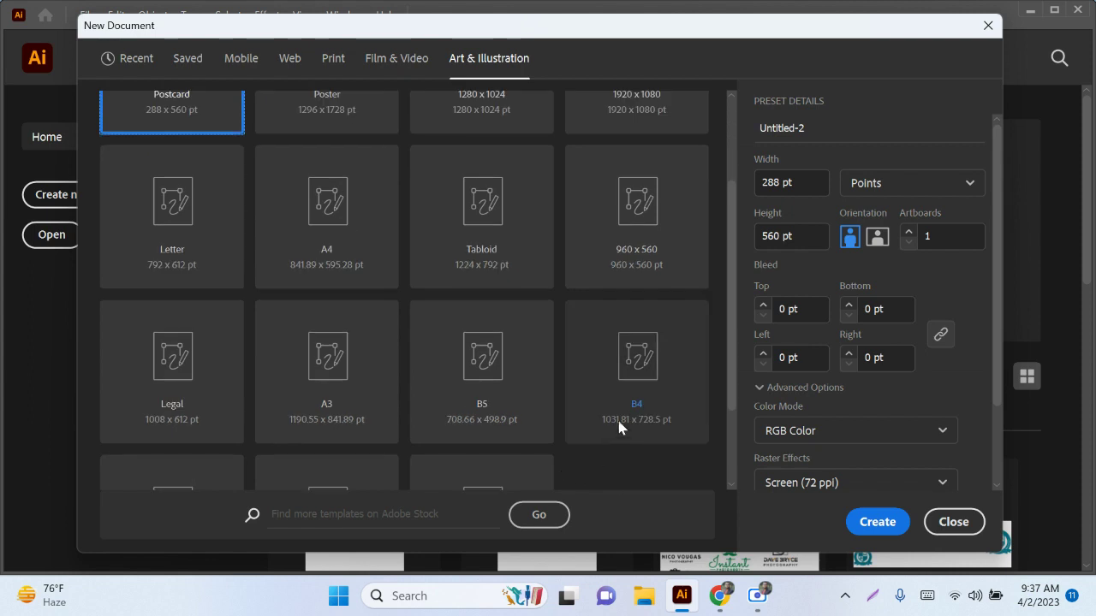
scroll(154, 389, up, 2)
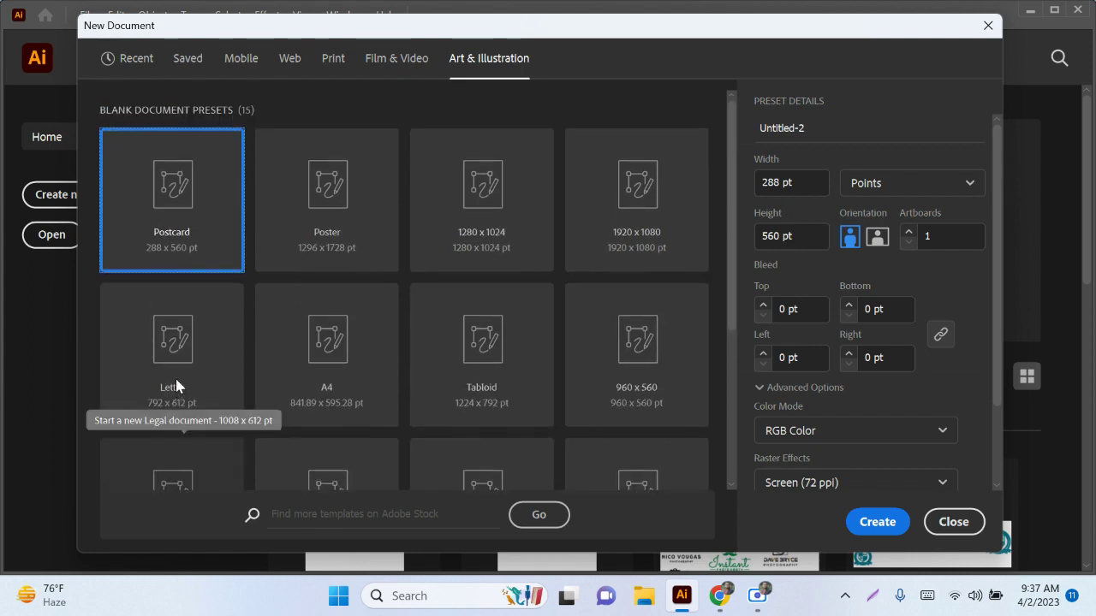
scroll(570, 462, down, 3)
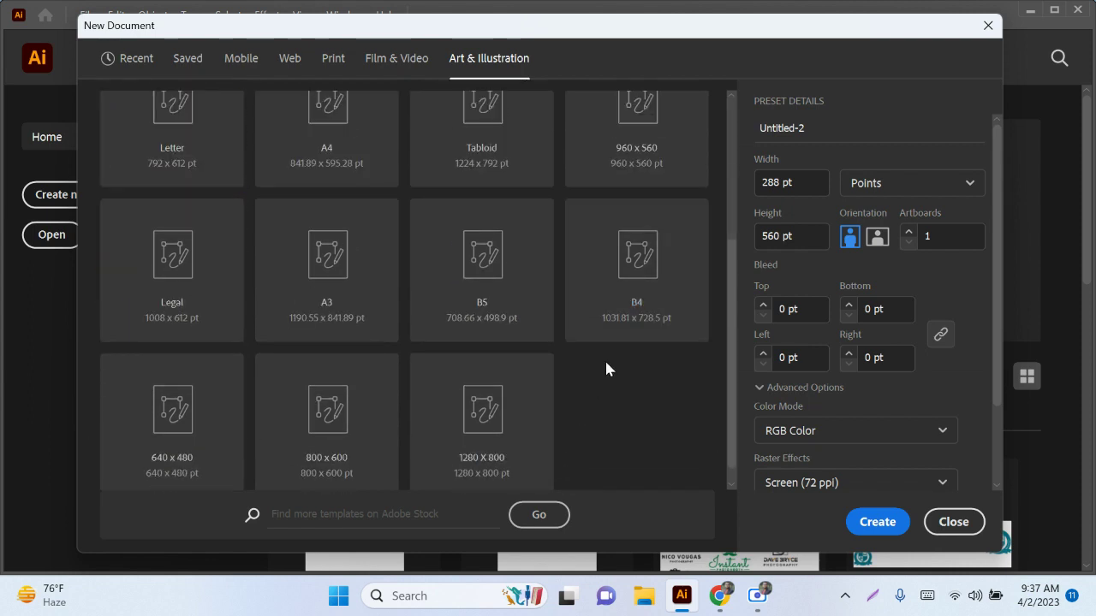
scroll(372, 409, up, 2)
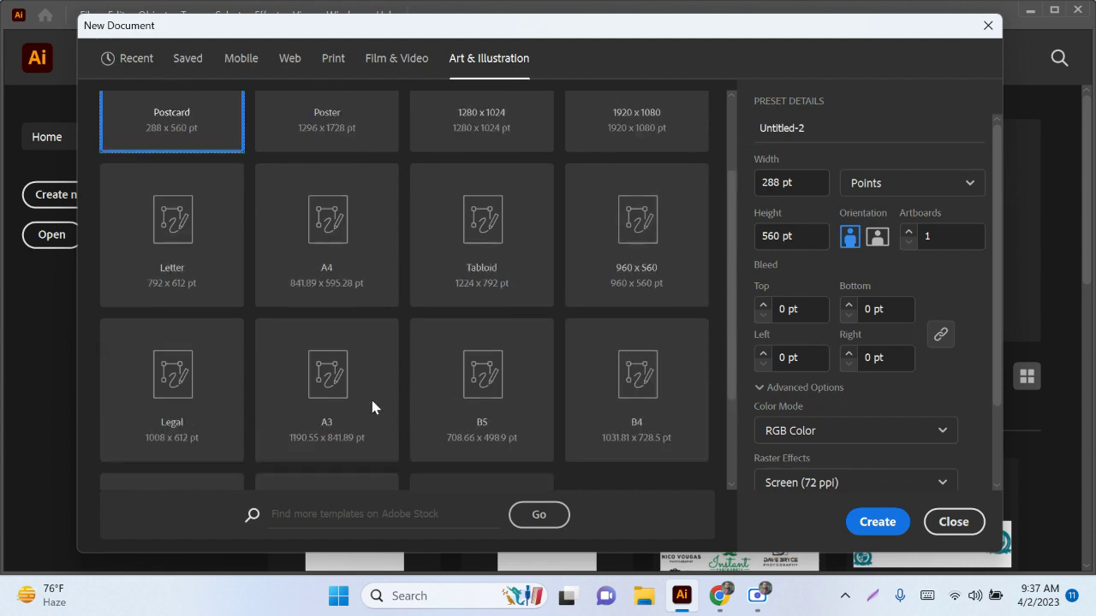
click(317, 287)
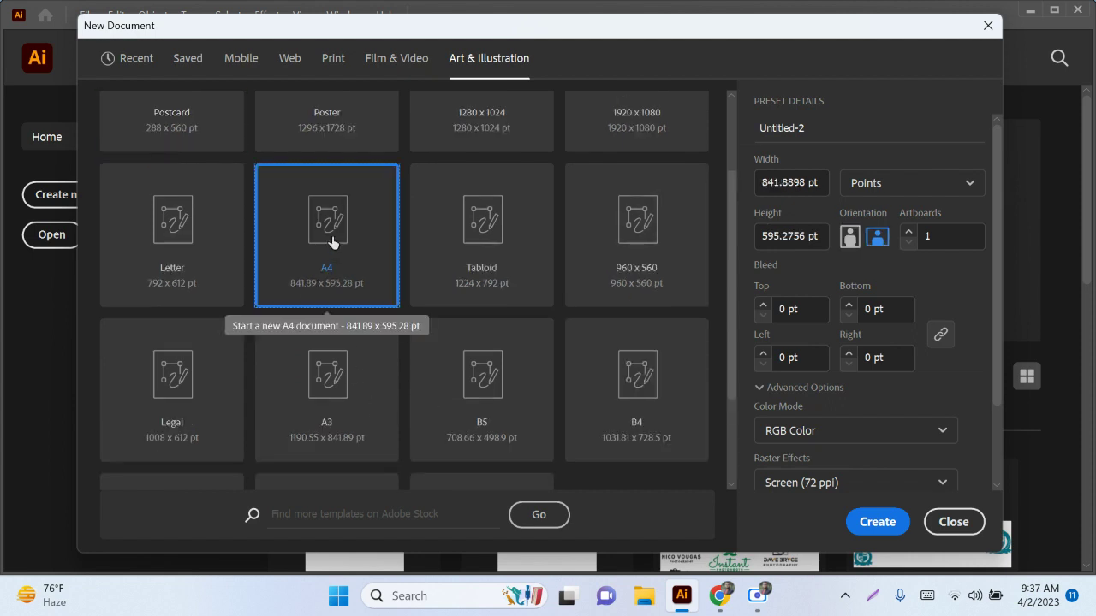
Set units to Pixels and Raster Effects to High (300 ppi), then create it
click(917, 184)
click(880, 218)
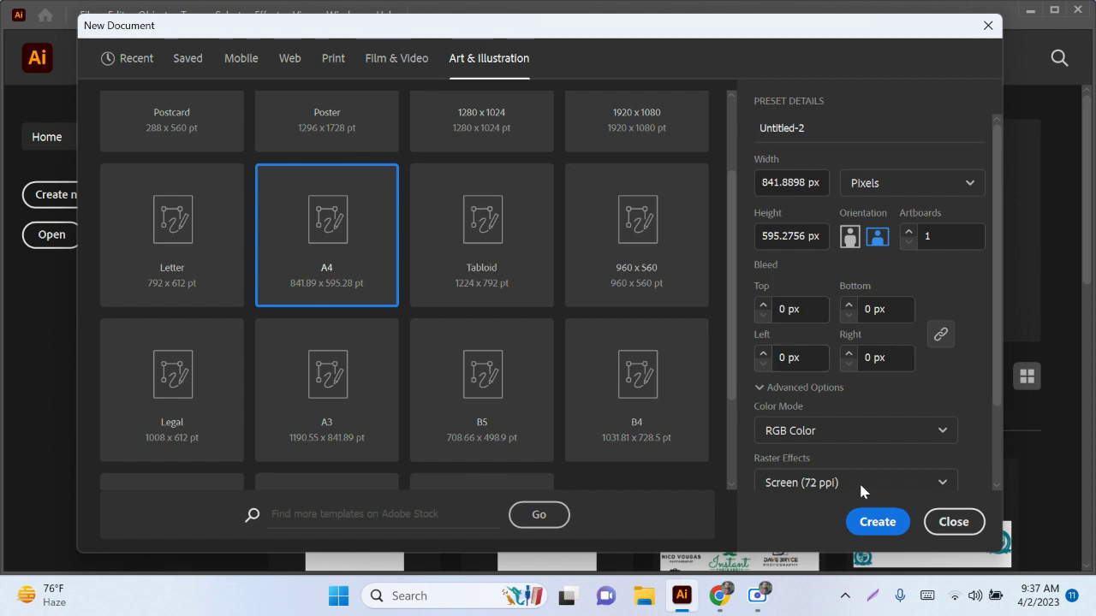
scroll(854, 482, down, 2)
click(844, 384)
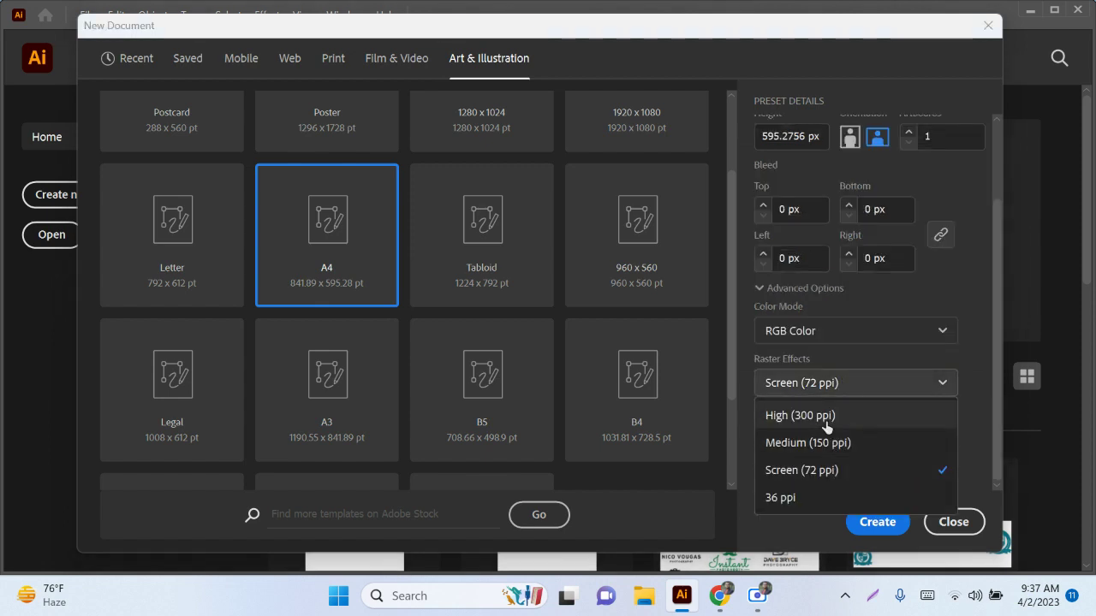
click(798, 415)
click(875, 523)
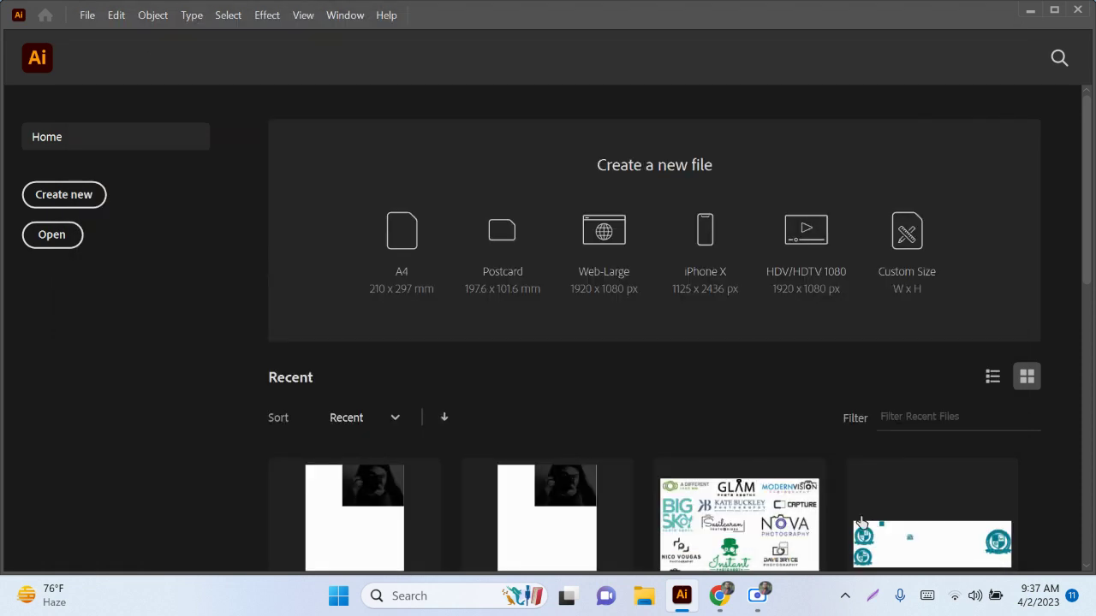
Reposition the artboard and hide the Control bar via Window > Control
scroll(442, 347, down, 1)
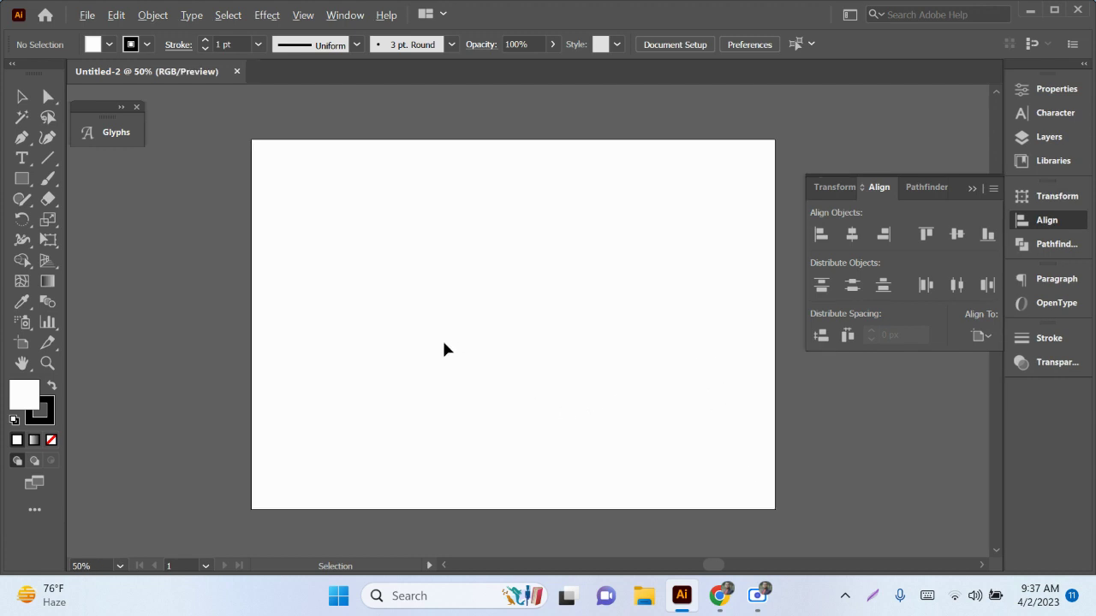
drag(526, 420, 513, 411)
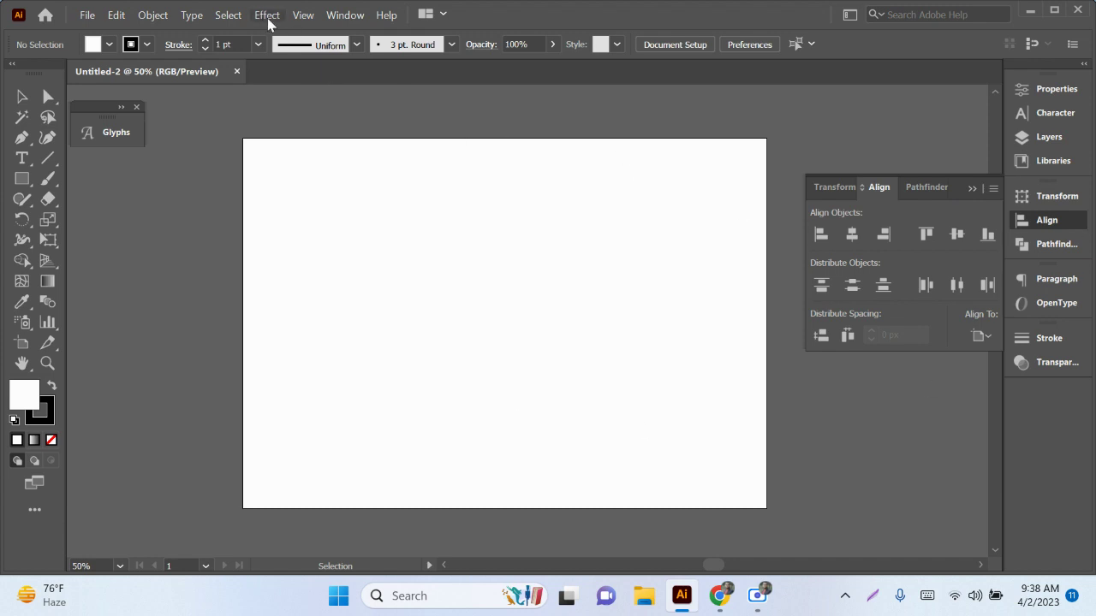
click(339, 15)
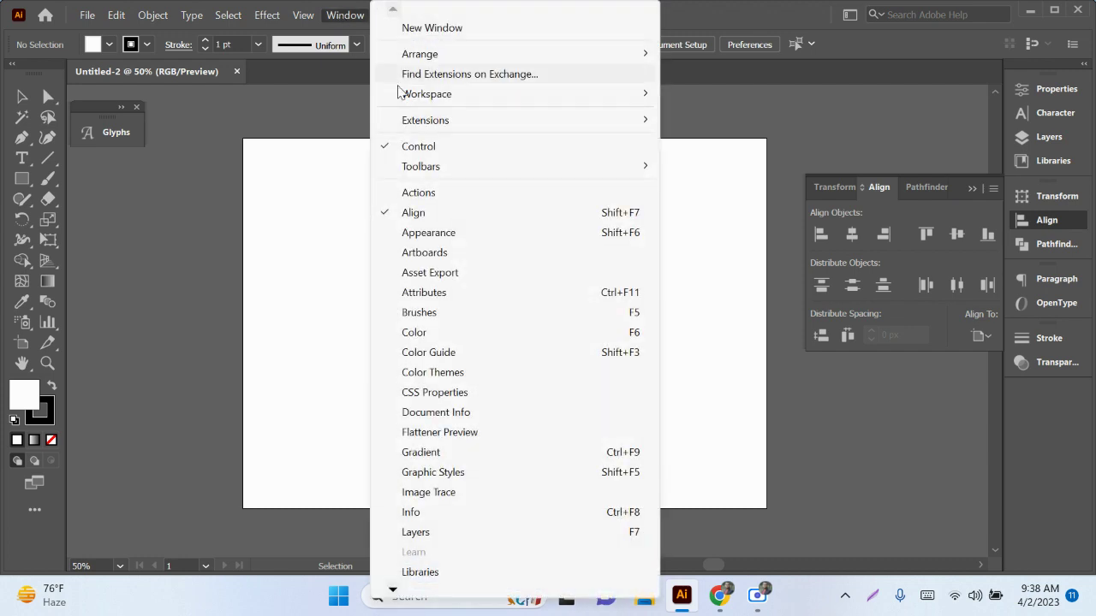
click(418, 146)
Switch to the Basic toolbar and collapse the Align/Transform/Pathfinder panel group
click(343, 16)
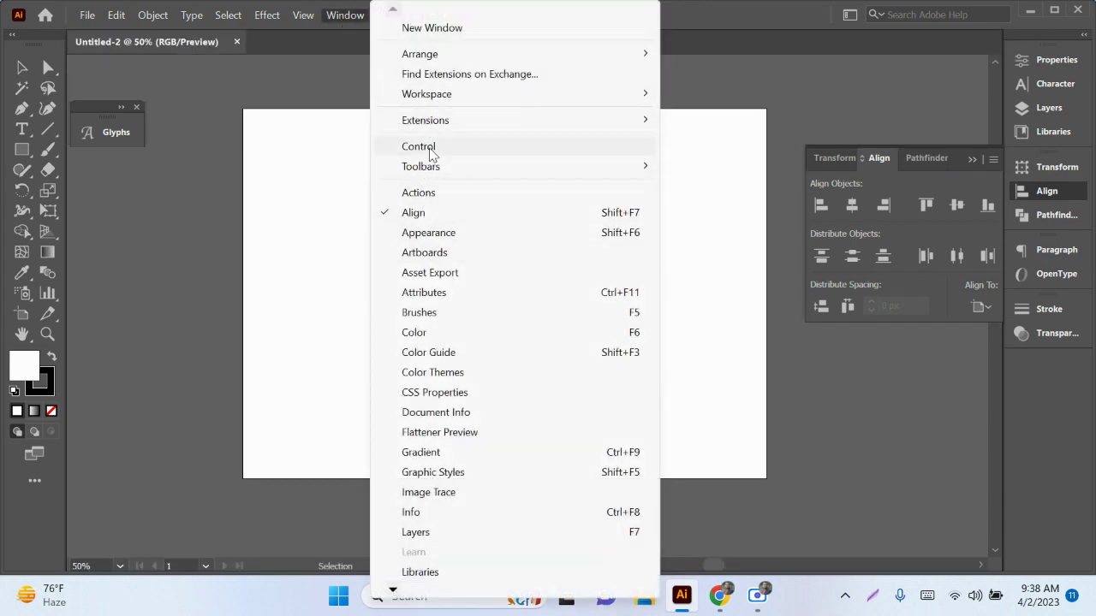
mouse_move(420, 166)
click(703, 188)
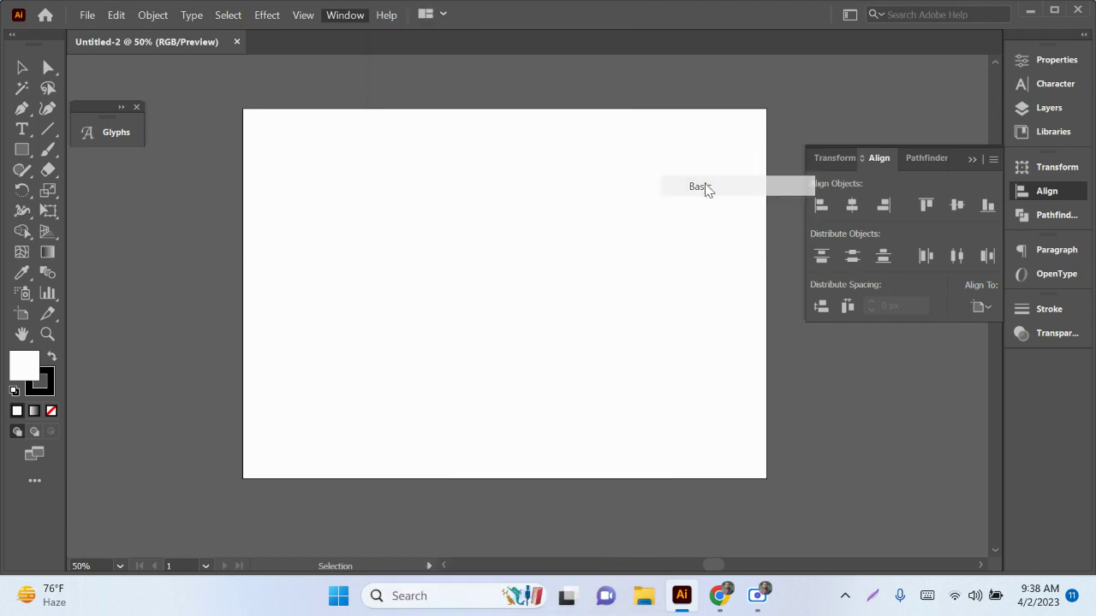
drag(17, 44, 17, 74)
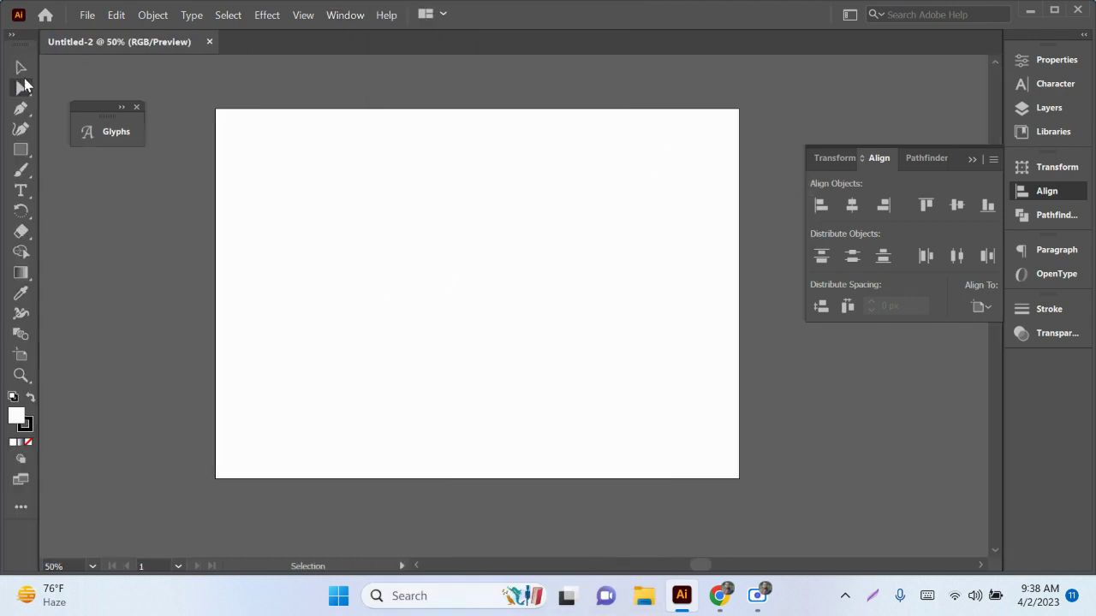
click(979, 155)
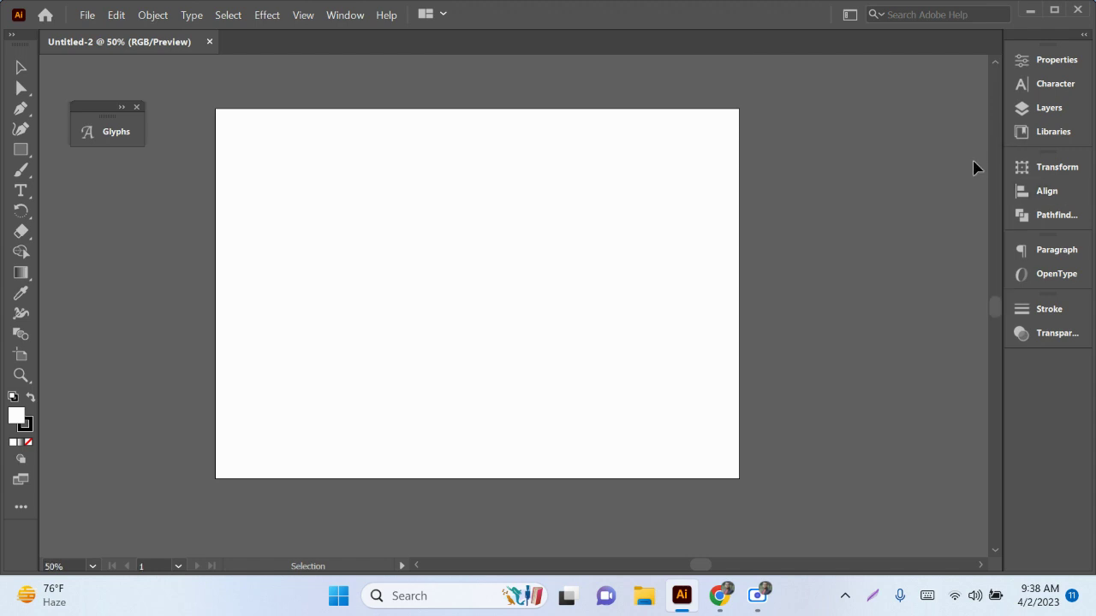
Close the Glyphs panel and turn the Control bar back on via Window > Control
click(135, 107)
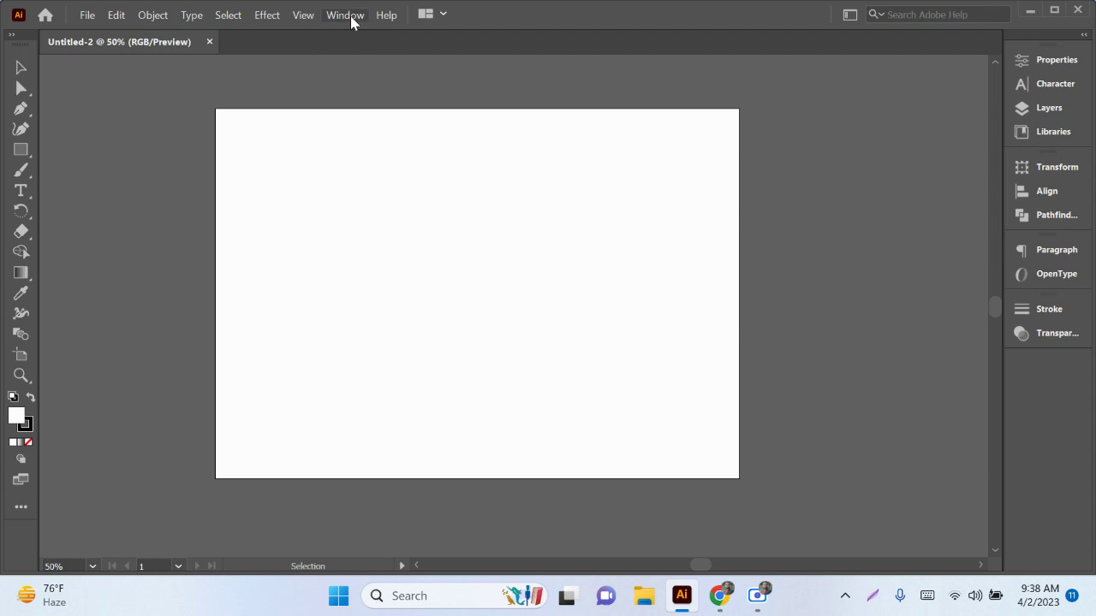
click(350, 16)
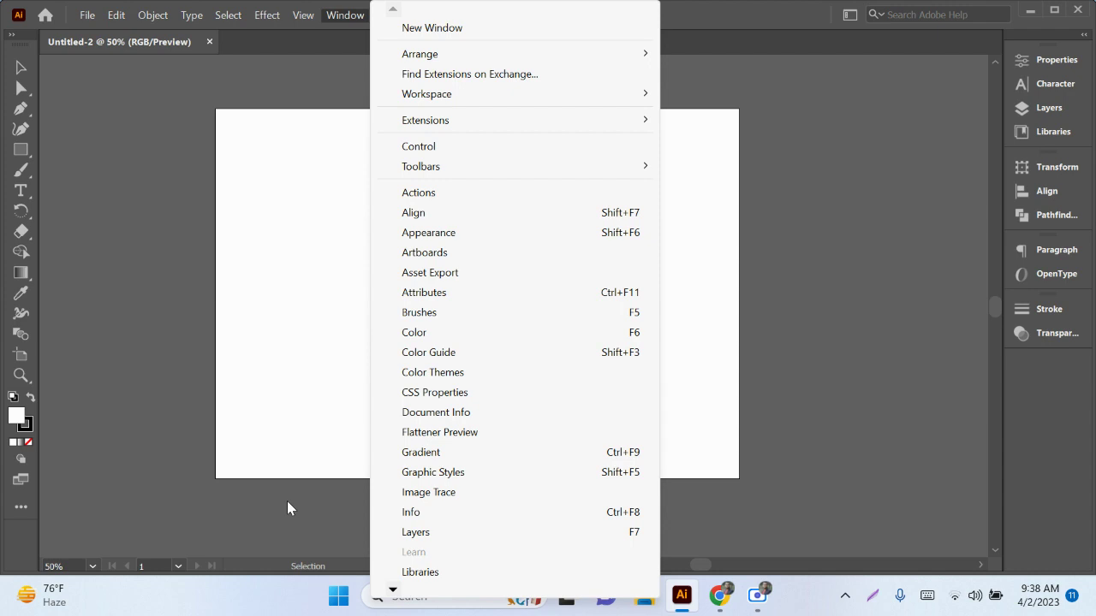
click(441, 149)
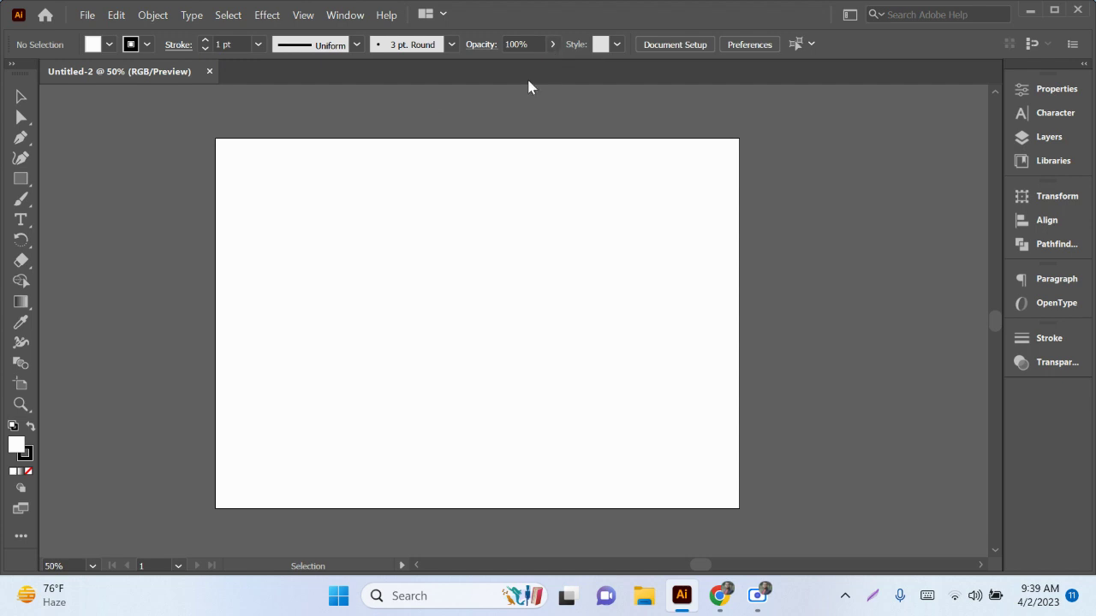
Re-dock the Tools panel in two columns and switch to the Advanced toolbar
mouse_move(11, 84)
mouse_down()
mouse_move(24, 83)
mouse_move(24, 67)
mouse_up()
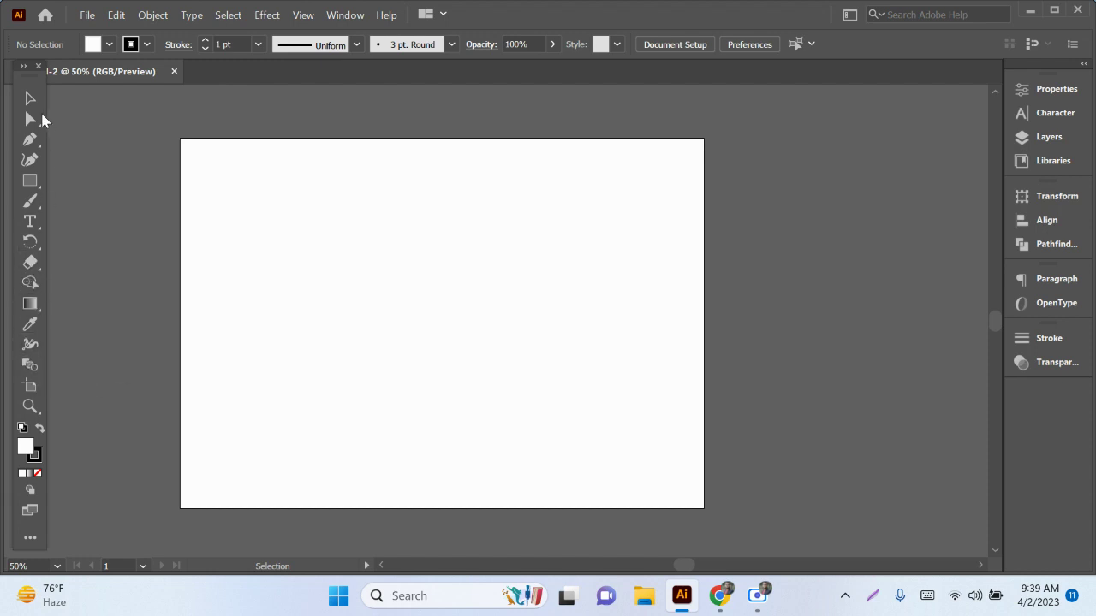
drag(31, 69, 24, 77)
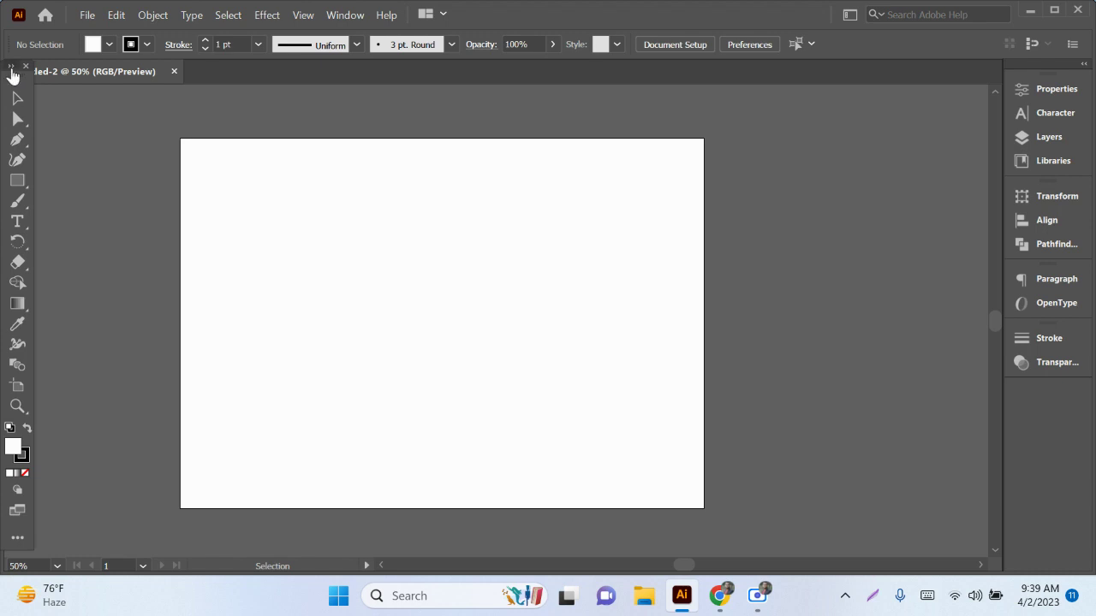
click(10, 66)
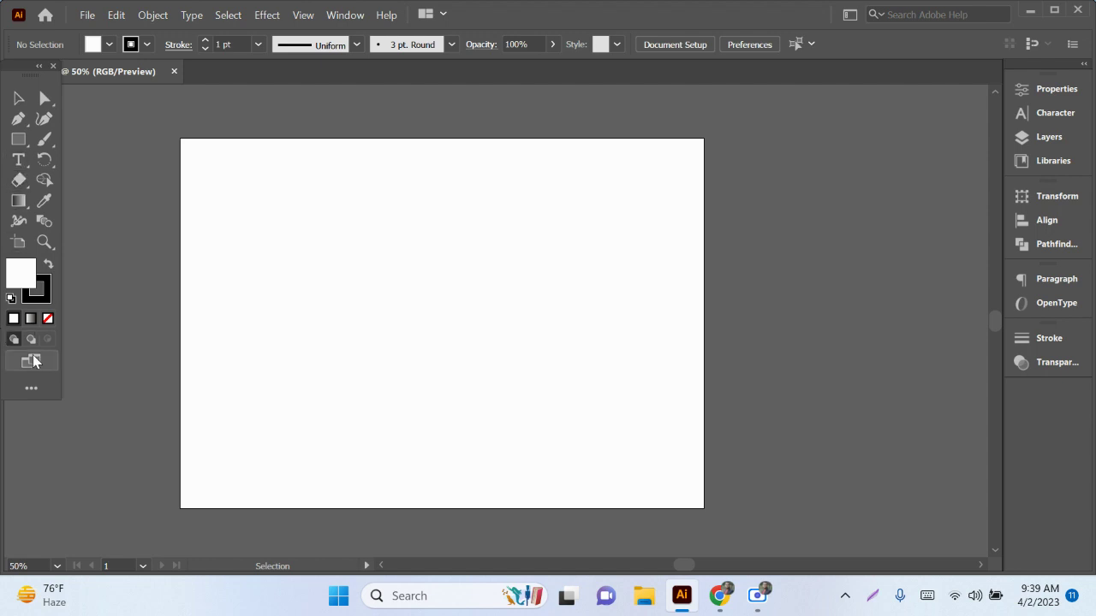
click(351, 24)
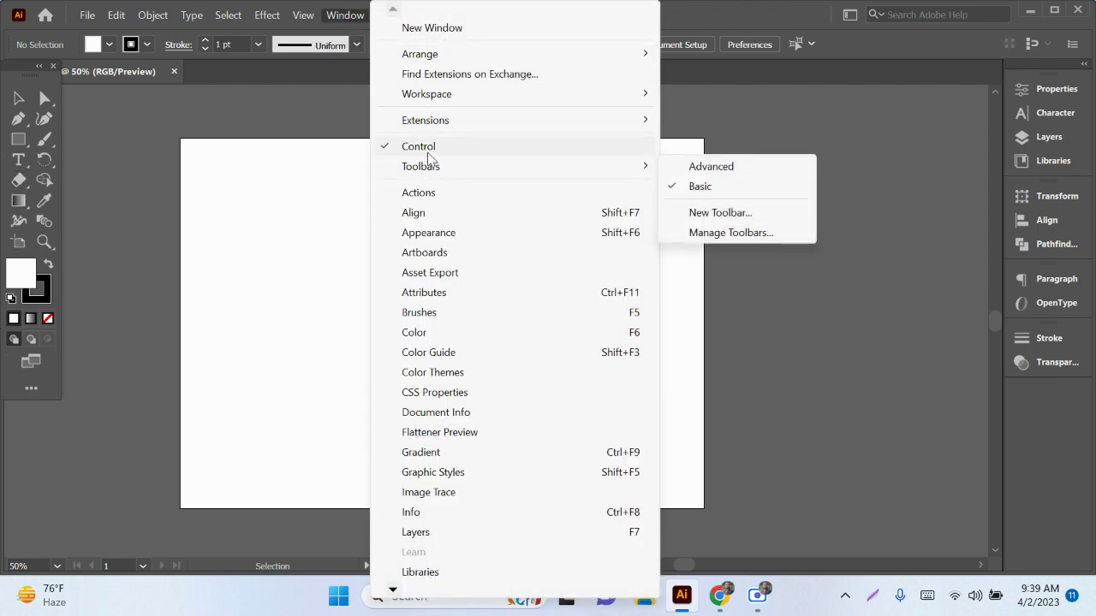
mouse_move(421, 166)
click(703, 168)
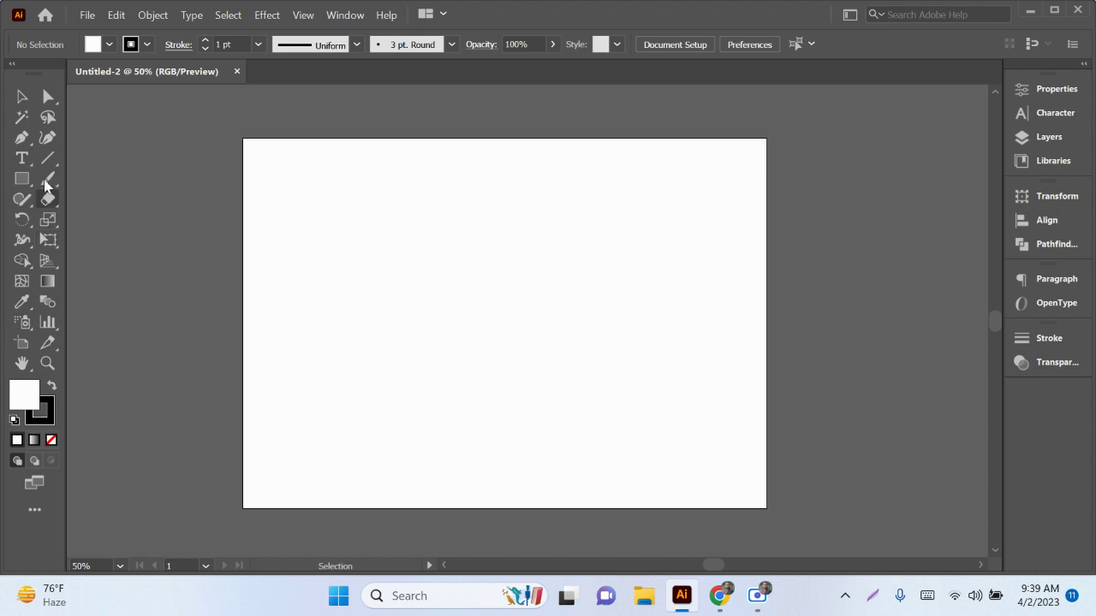
Undock and re-dock the Tools panel, leaving it floating just off the left edge
mouse_move(31, 85)
mouse_down()
mouse_move(32, 102)
mouse_move(879, 136)
mouse_move(851, 123)
mouse_move(57, 130)
mouse_move(33, 104)
mouse_up()
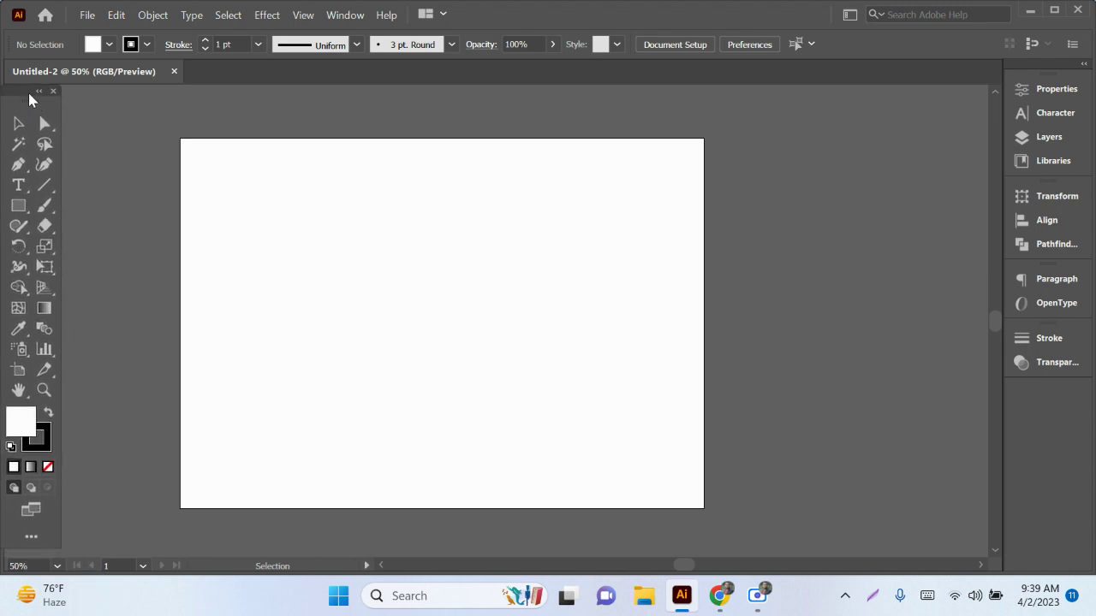
drag(34, 104, 25, 94)
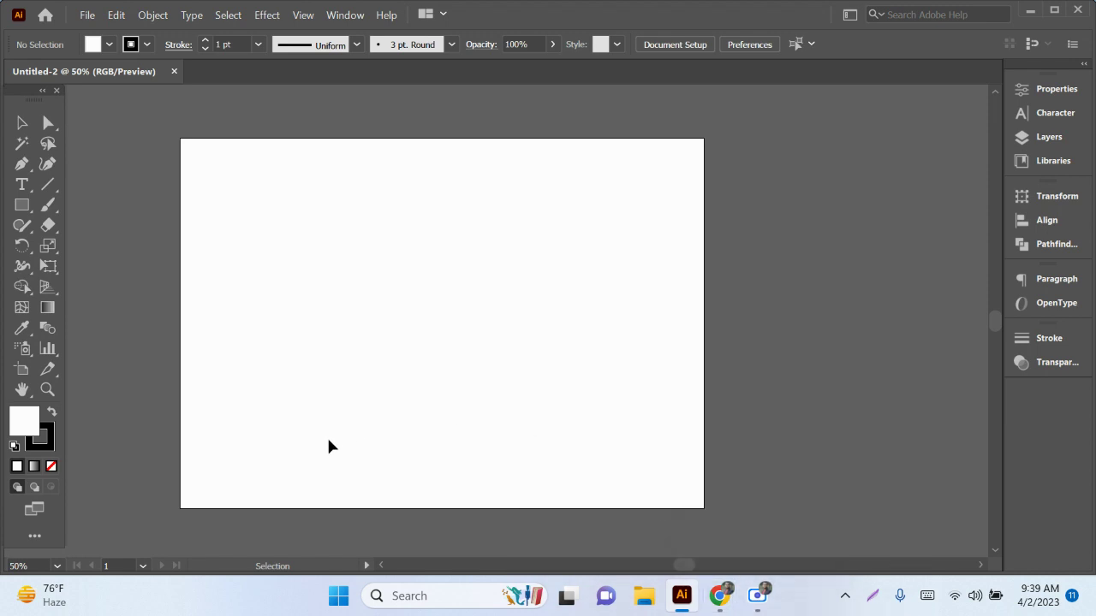
mouse_move(28, 100)
mouse_down()
mouse_move(38, 99)
mouse_move(29, 95)
mouse_up()
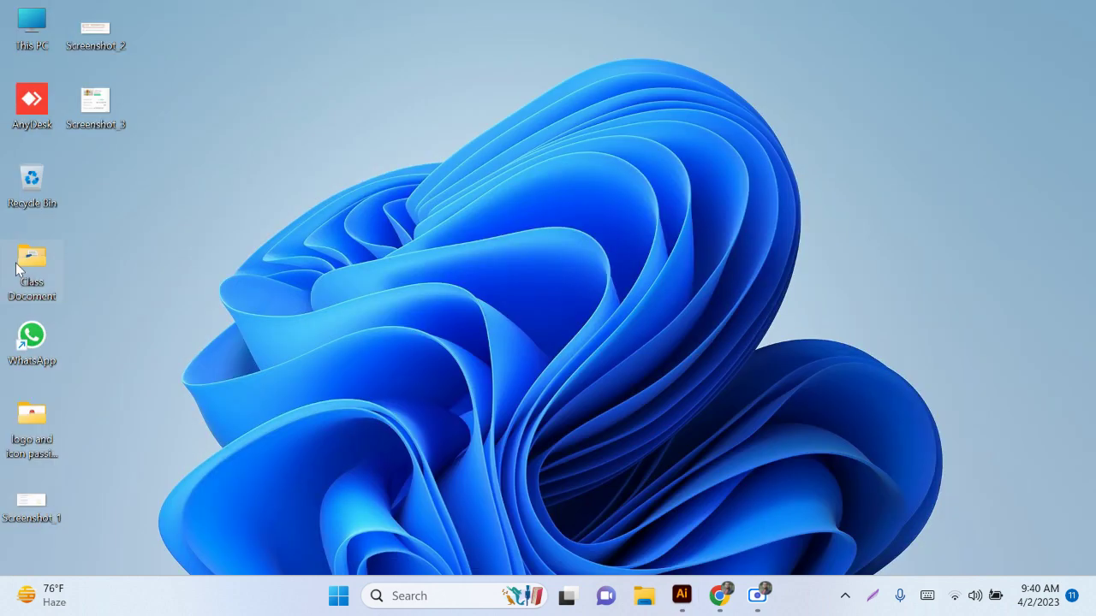
Minimize Illustrator and launch 'Graphic design class module.pdf' from the Class Document folder
click(1030, 9)
double_click(38, 273)
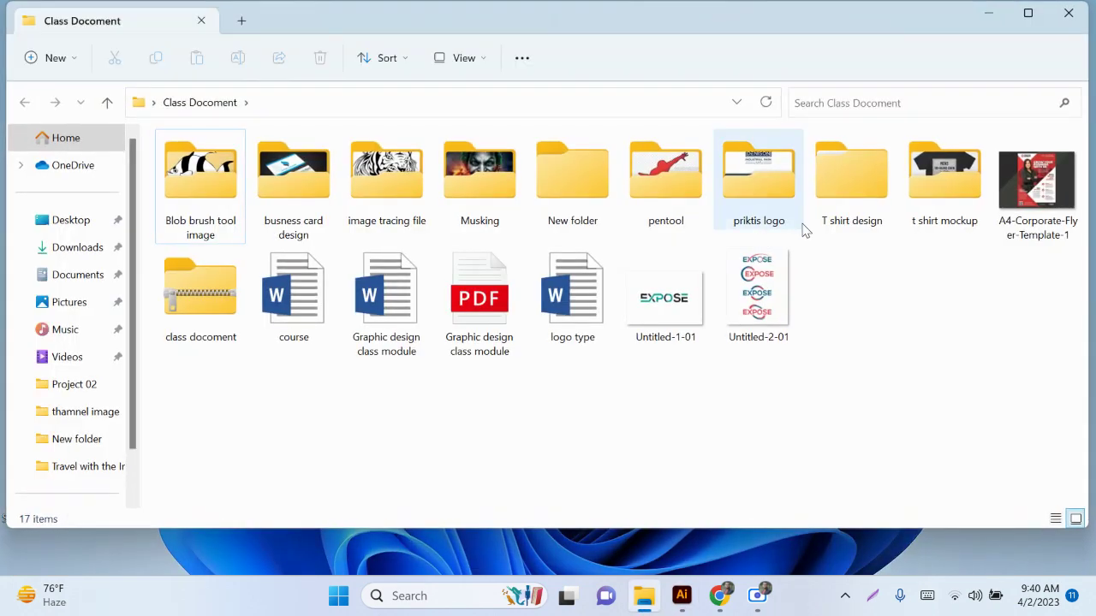
double_click(478, 317)
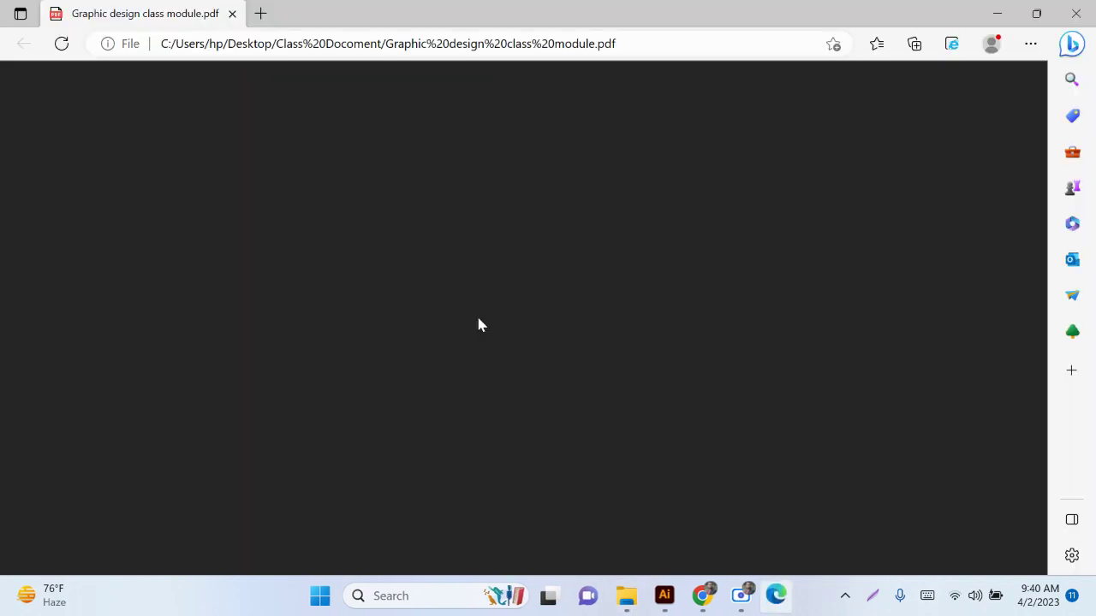
At the top of the PDF, highlight 'Illustrator Interface Overview', then 'Document Setup'
scroll(360, 464, up, 8)
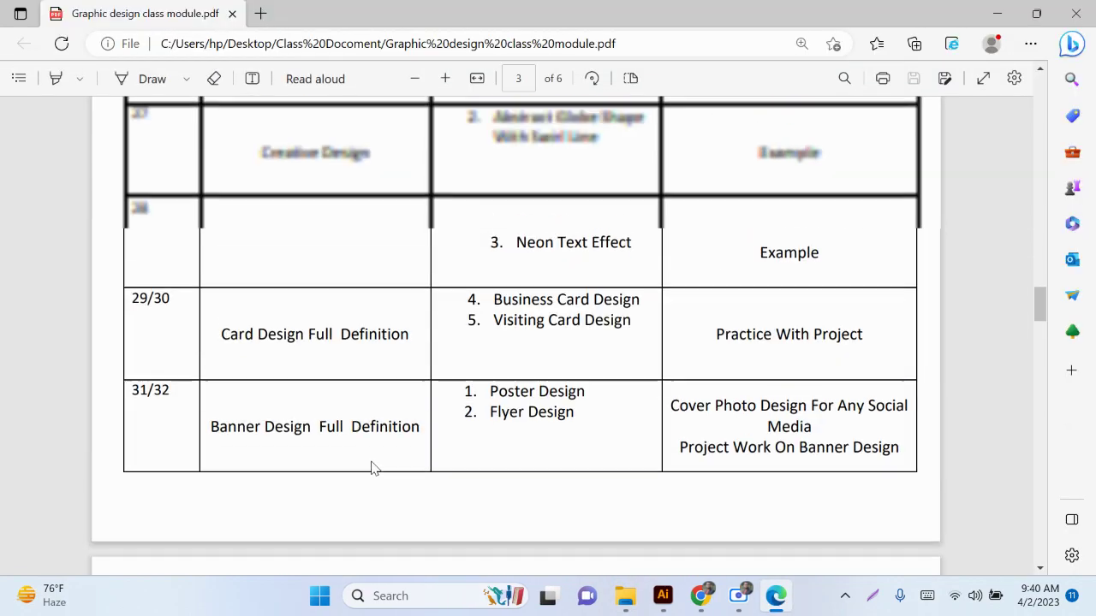
scroll(377, 471, up, 8)
scroll(382, 477, up, 10)
scroll(385, 479, up, 8)
scroll(387, 480, up, 5)
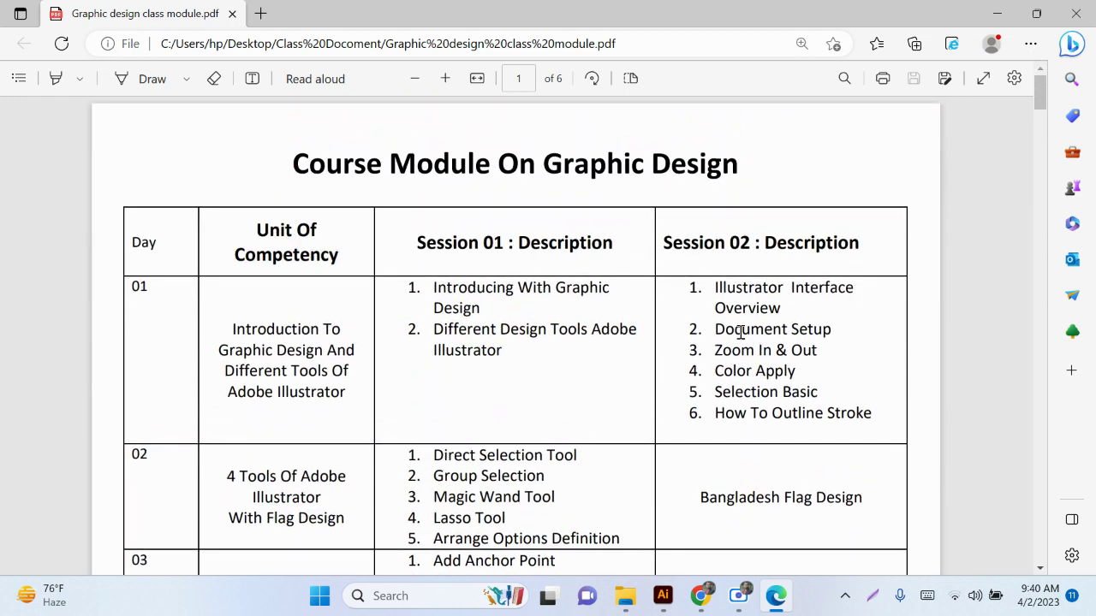
drag(788, 304, 709, 288)
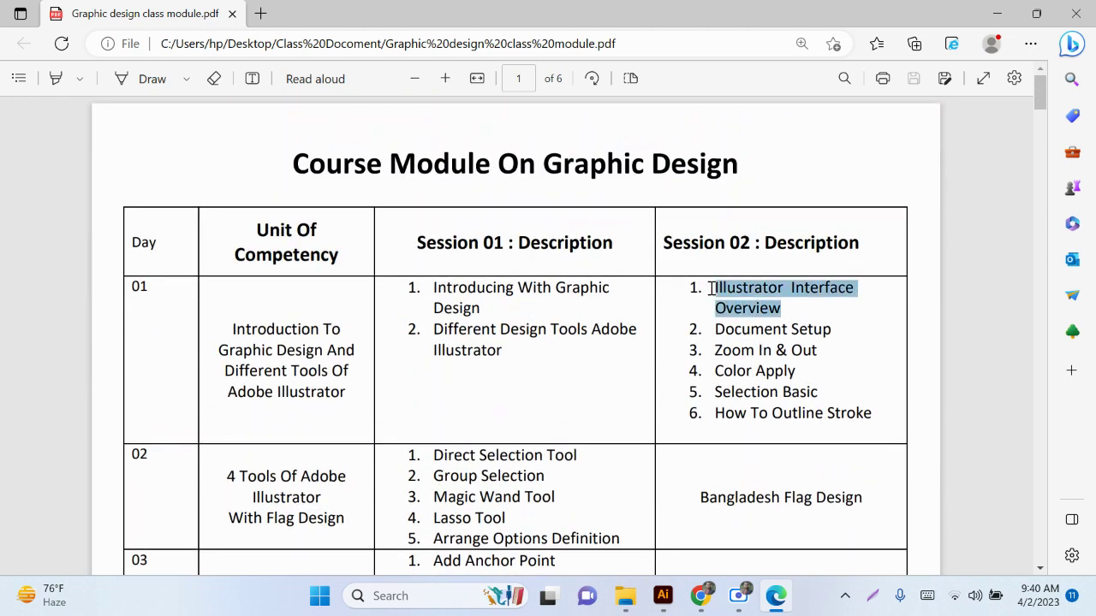
drag(832, 329, 719, 329)
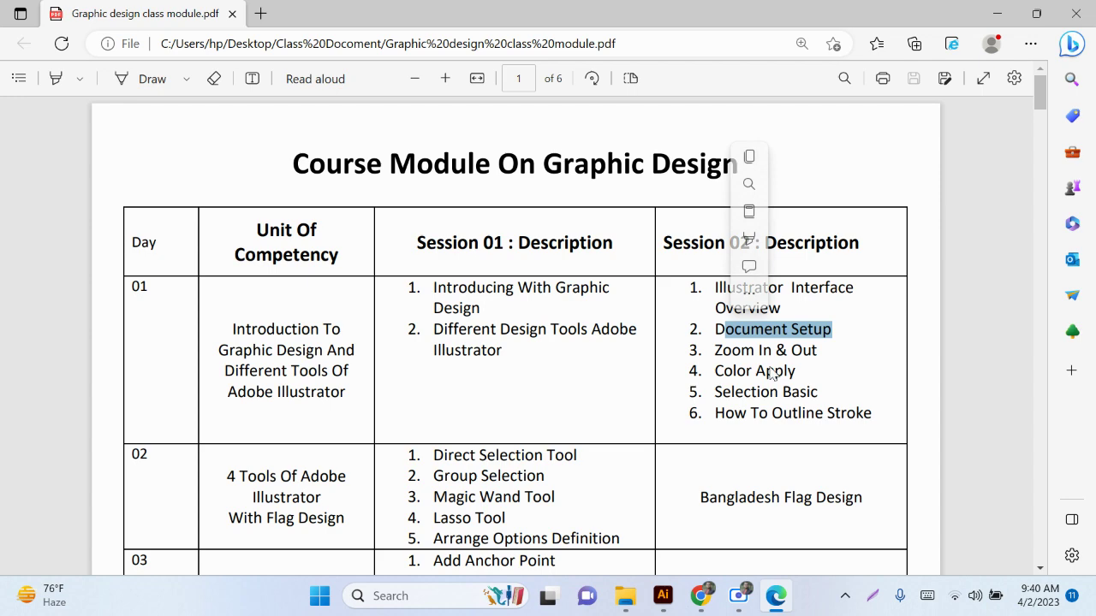
Return to Illustrator's Untitled-2 document with the Selection tool (V) and the shape tools flyout showing
click(996, 14)
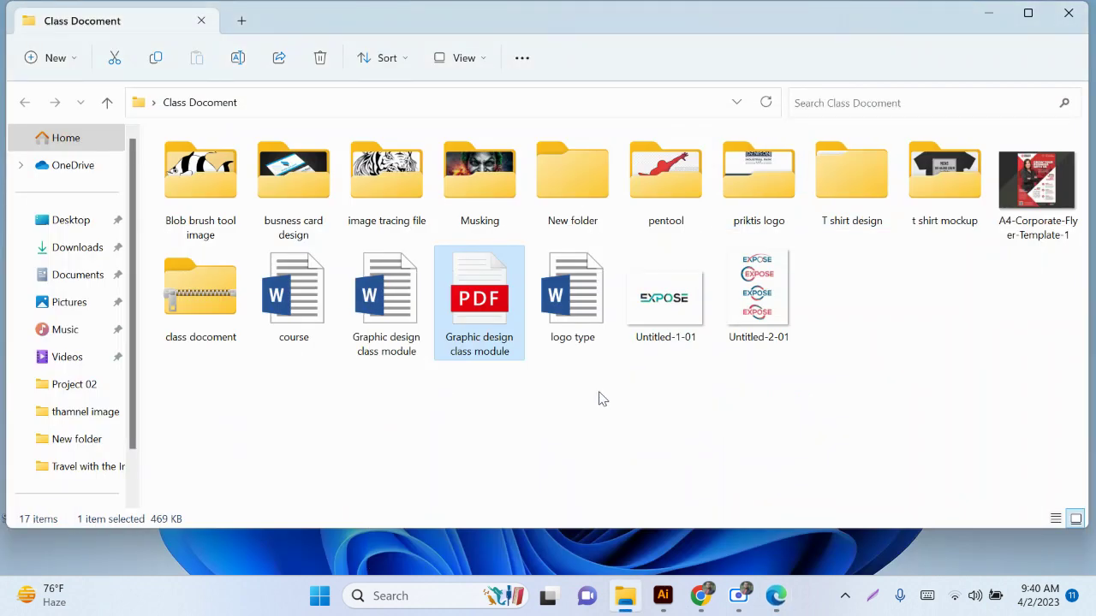
click(995, 16)
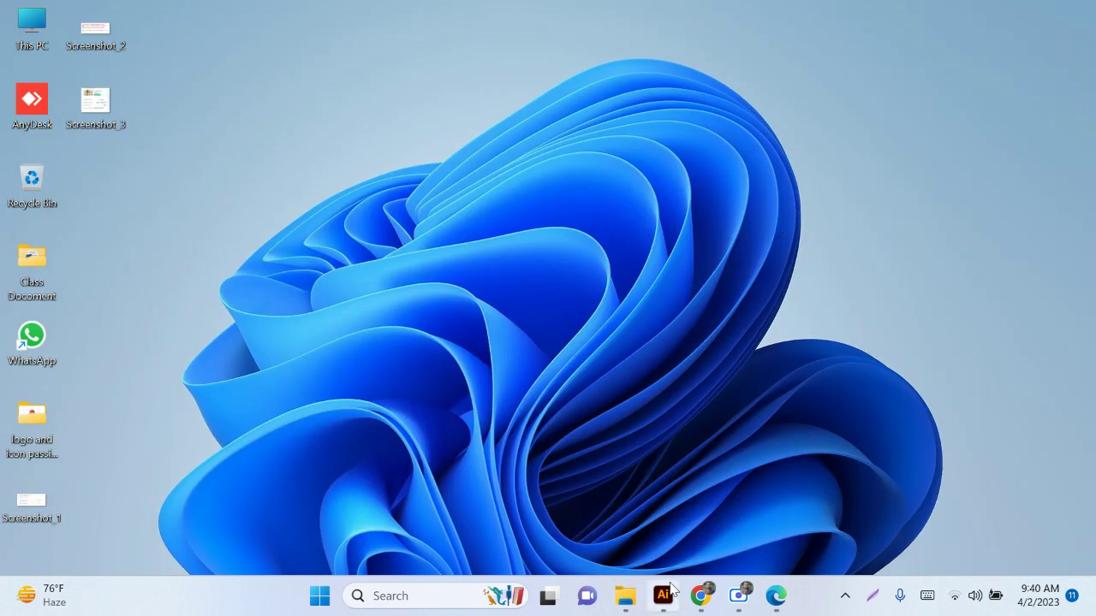
click(662, 595)
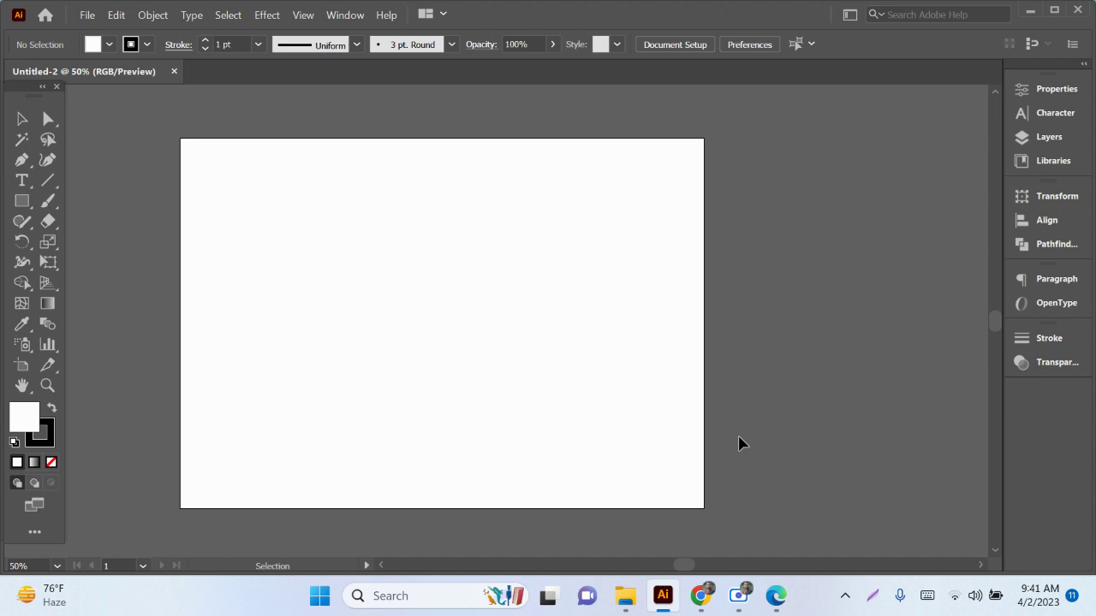
key(v)
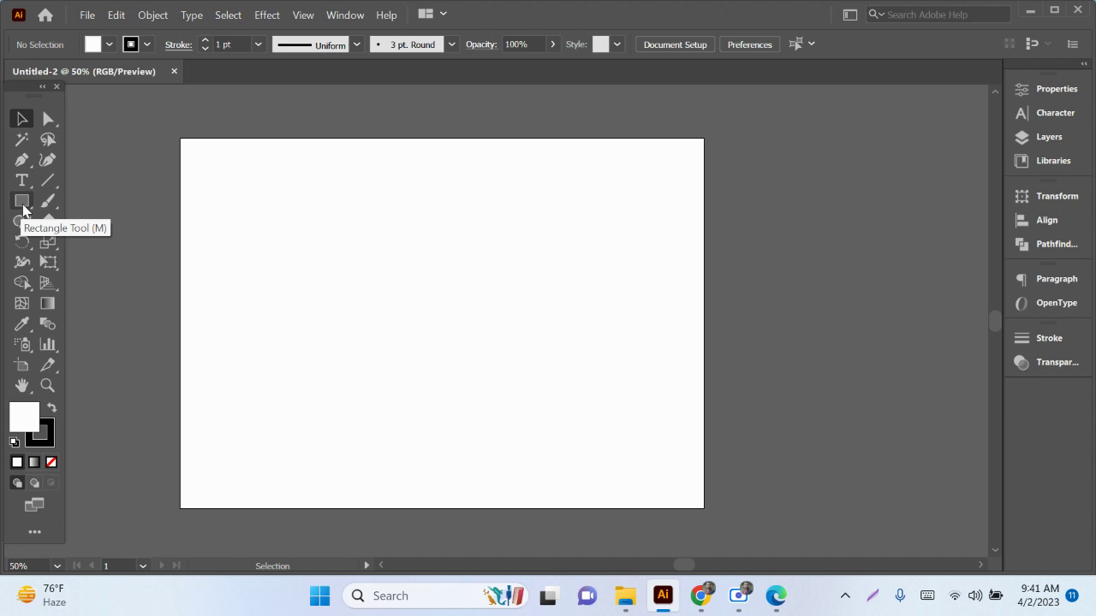
click(23, 210)
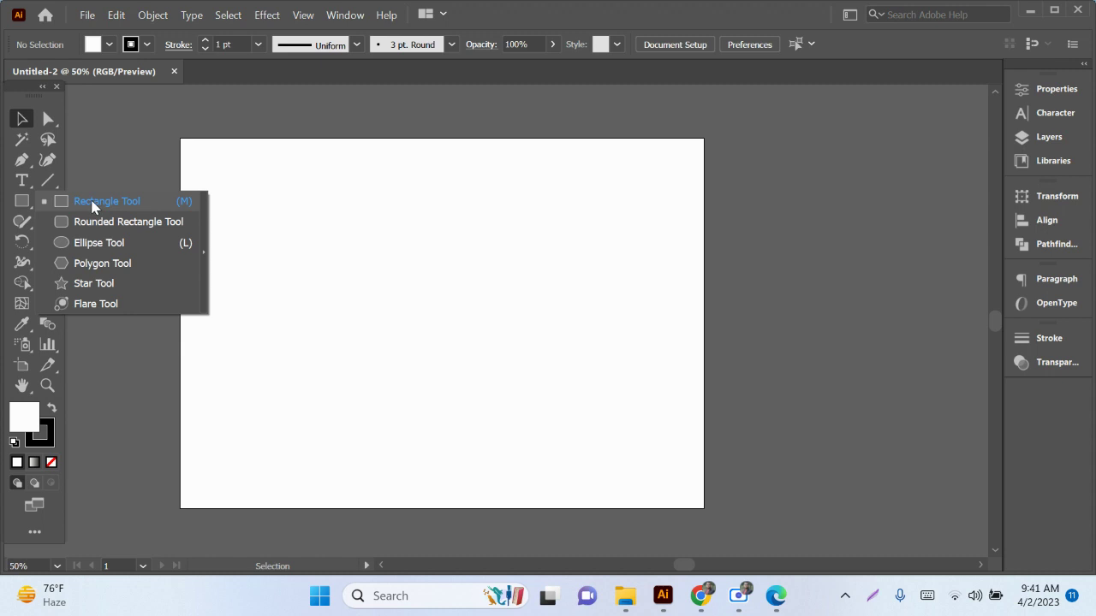
Draw a roughly 328 × 227 px rectangle near the artboard centre with the Rectangle Tool
click(93, 205)
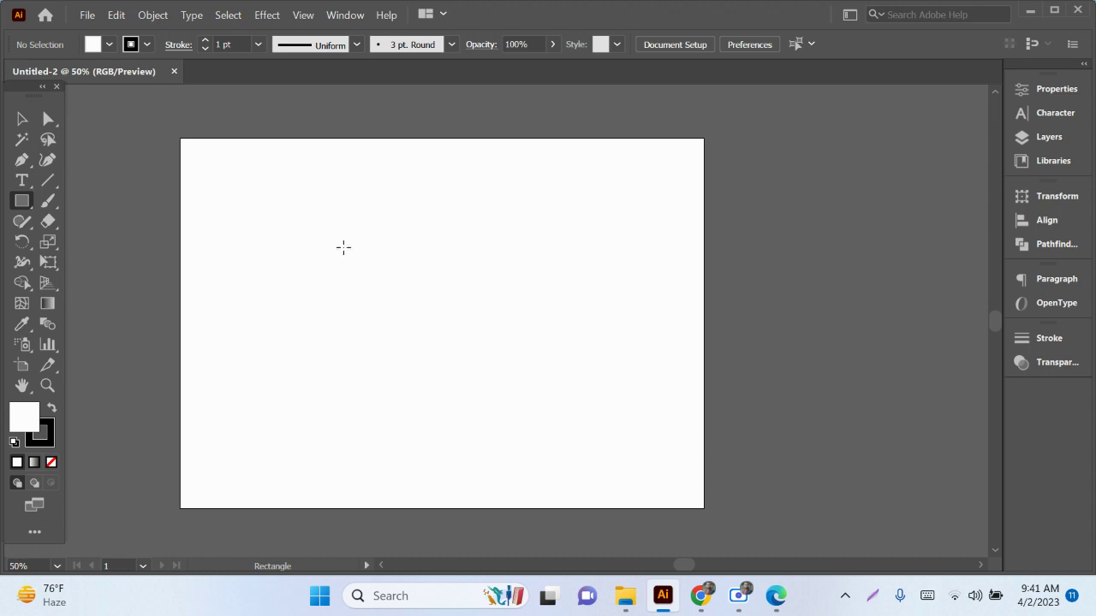
drag(339, 237, 544, 378)
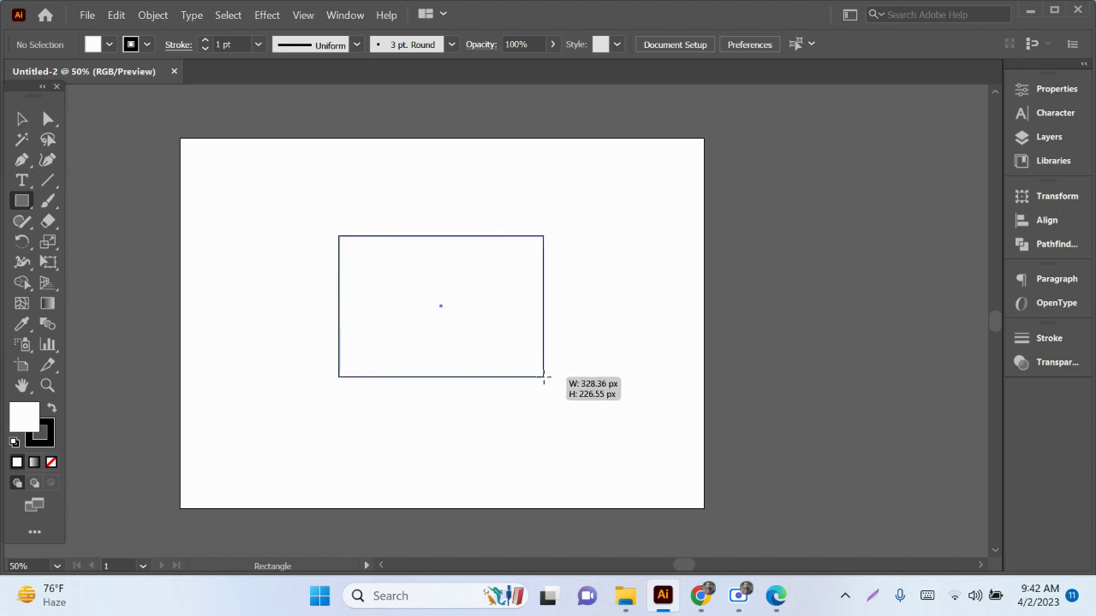
drag(543, 376, 543, 377)
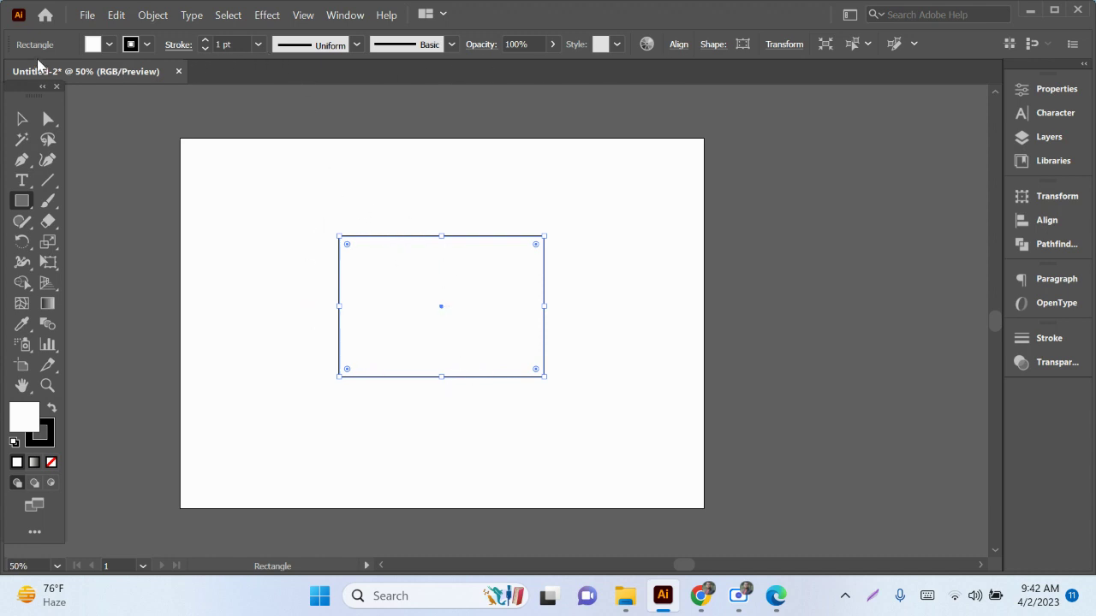
Fill the rectangle red, move it up and left, and shrink it from its corner
click(110, 47)
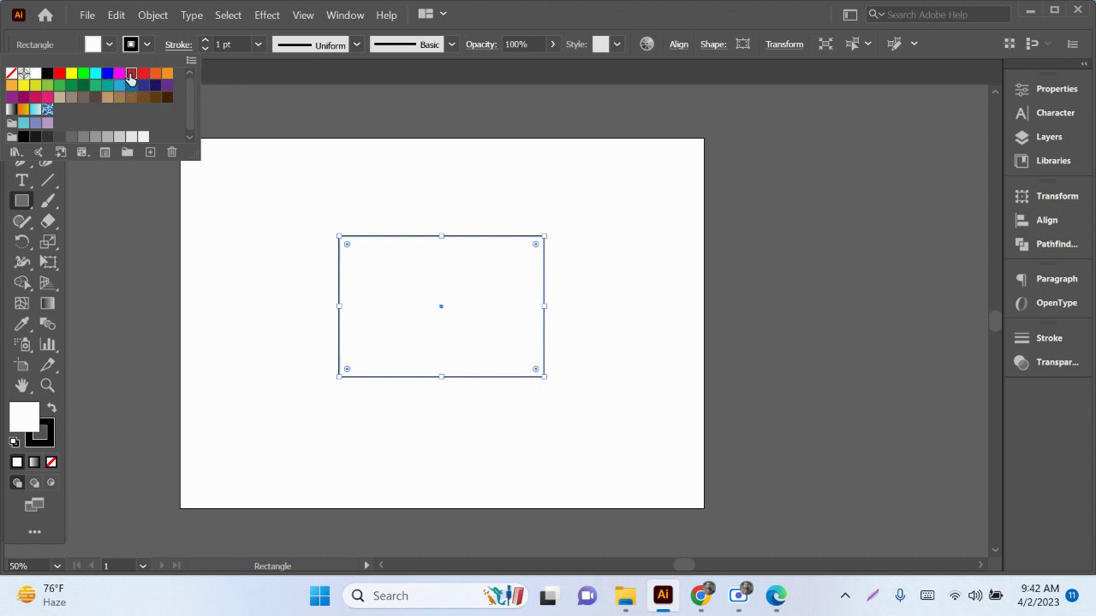
click(132, 75)
click(501, 338)
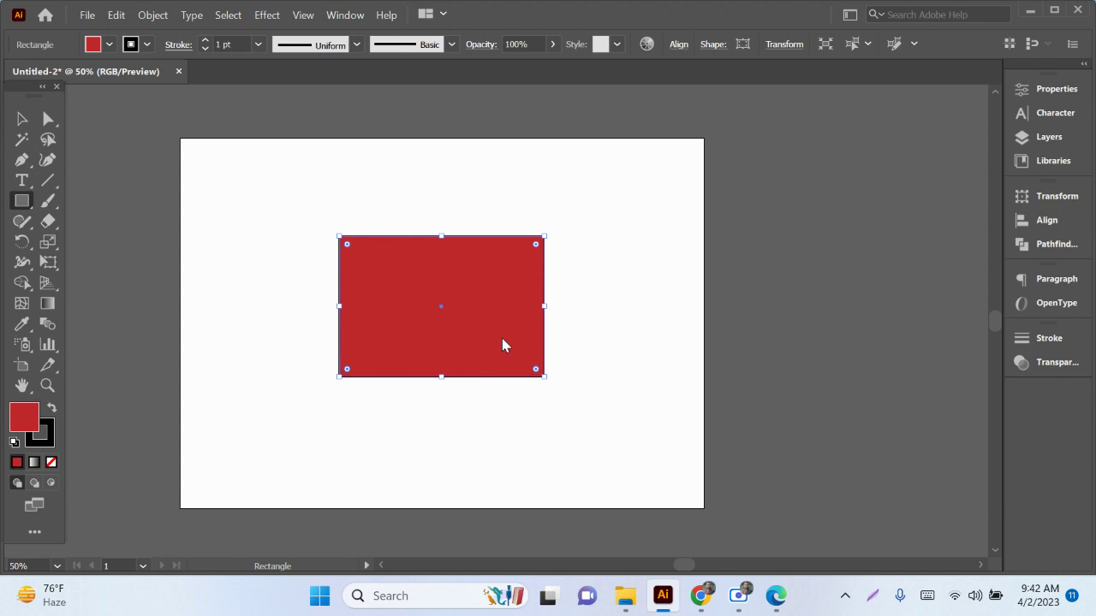
click(17, 124)
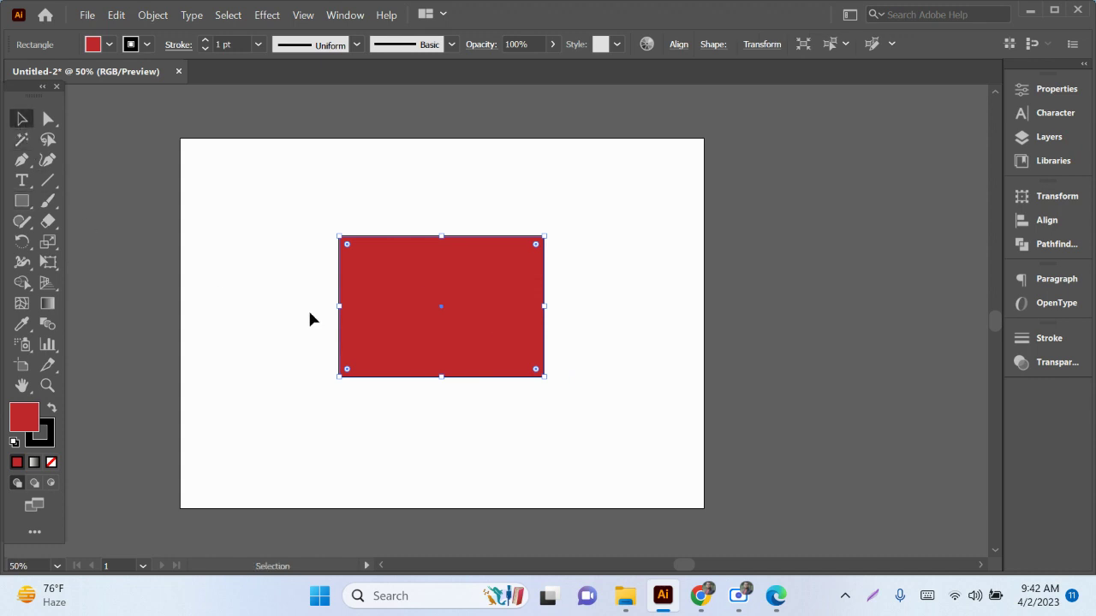
mouse_move(410, 329)
mouse_down()
mouse_move(299, 278)
mouse_move(291, 408)
mouse_move(340, 291)
mouse_up()
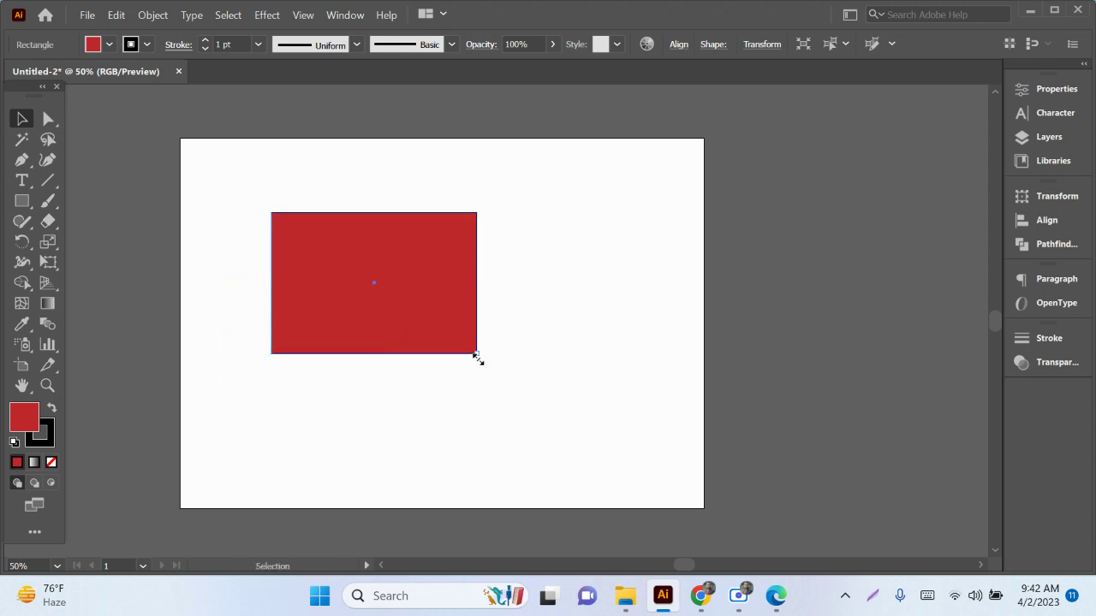
mouse_move(477, 355)
mouse_down()
mouse_move(630, 466)
mouse_move(449, 348)
mouse_up()
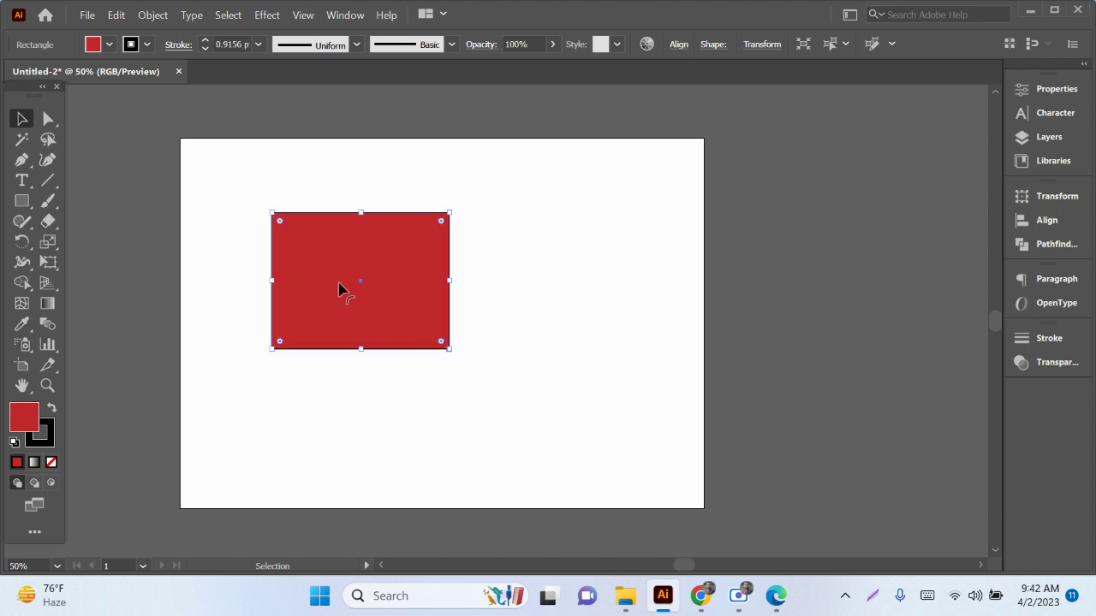
drag(340, 291, 316, 279)
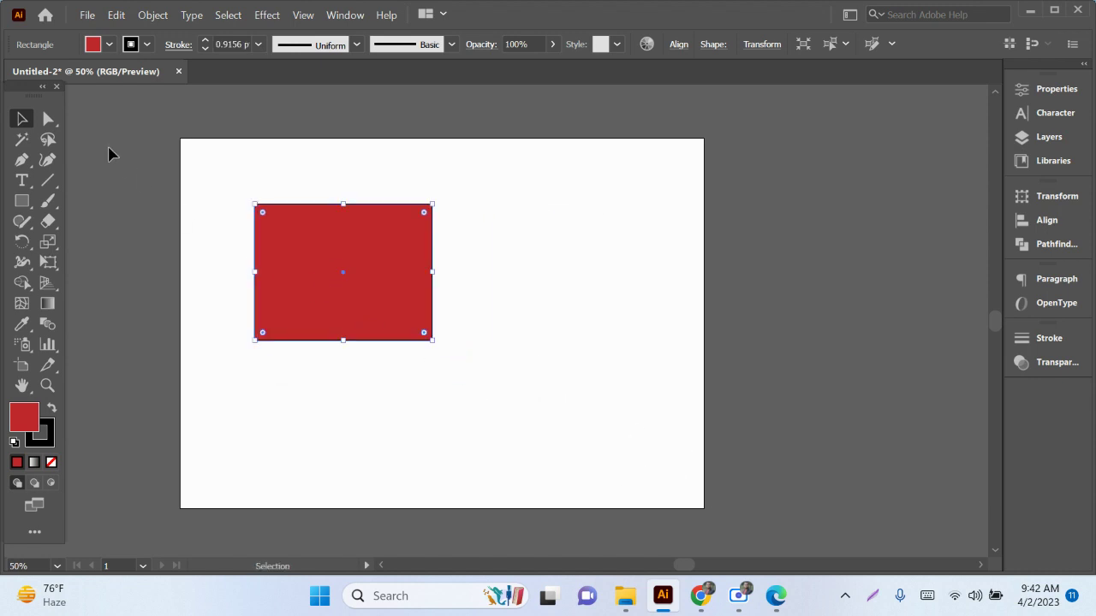
Change the rectangle's fill to brown and move it toward the lower middle
click(108, 45)
click(120, 97)
click(465, 366)
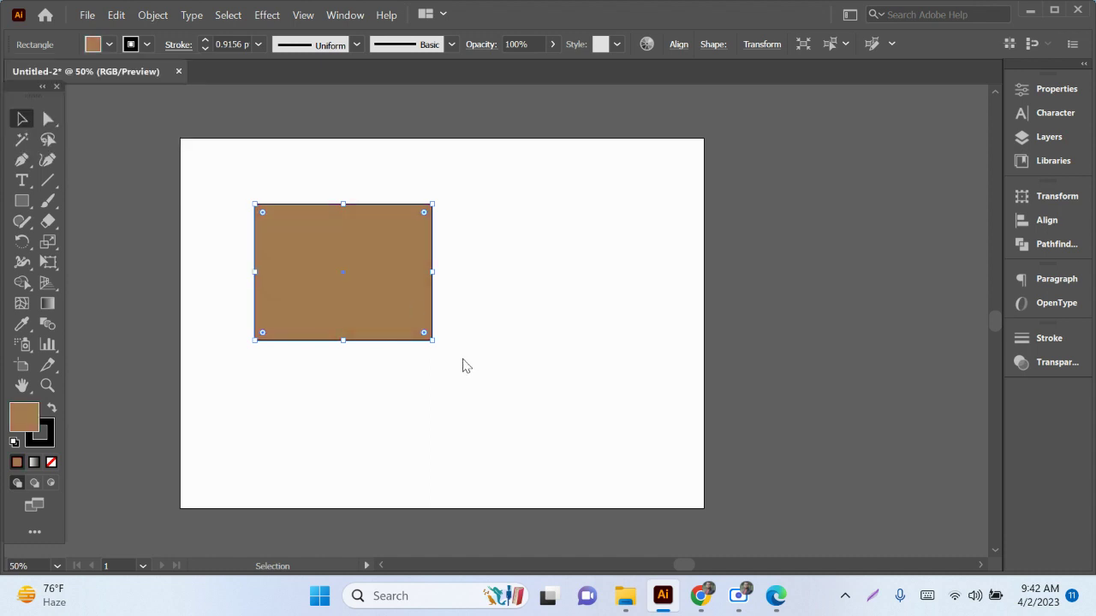
mouse_move(357, 291)
mouse_down()
mouse_move(571, 296)
mouse_move(393, 300)
mouse_move(397, 371)
mouse_move(408, 379)
mouse_move(404, 353)
mouse_up()
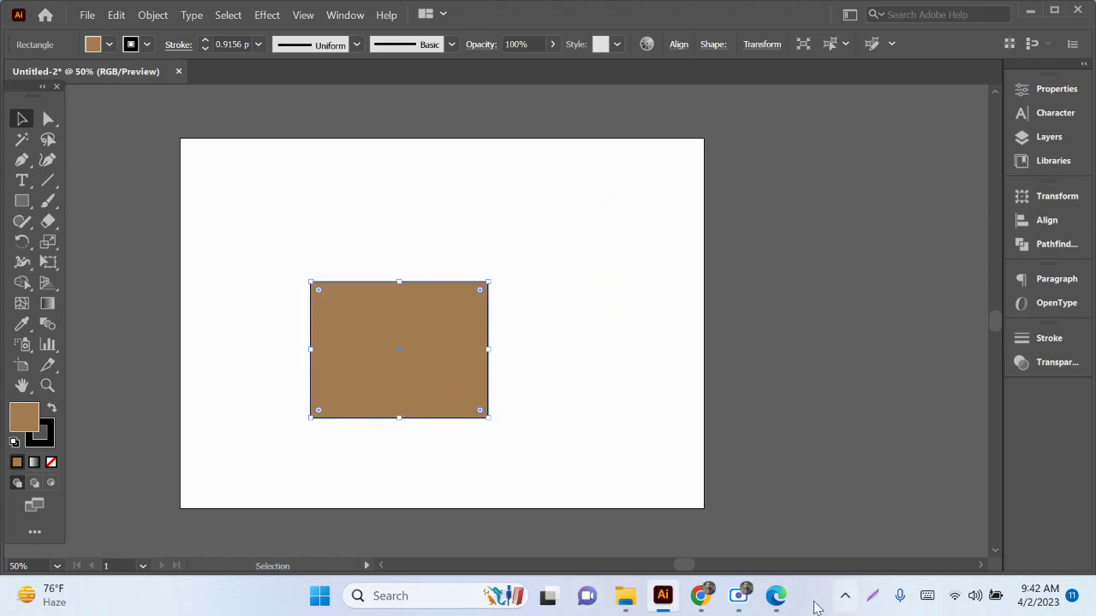
click(775, 596)
click(737, 596)
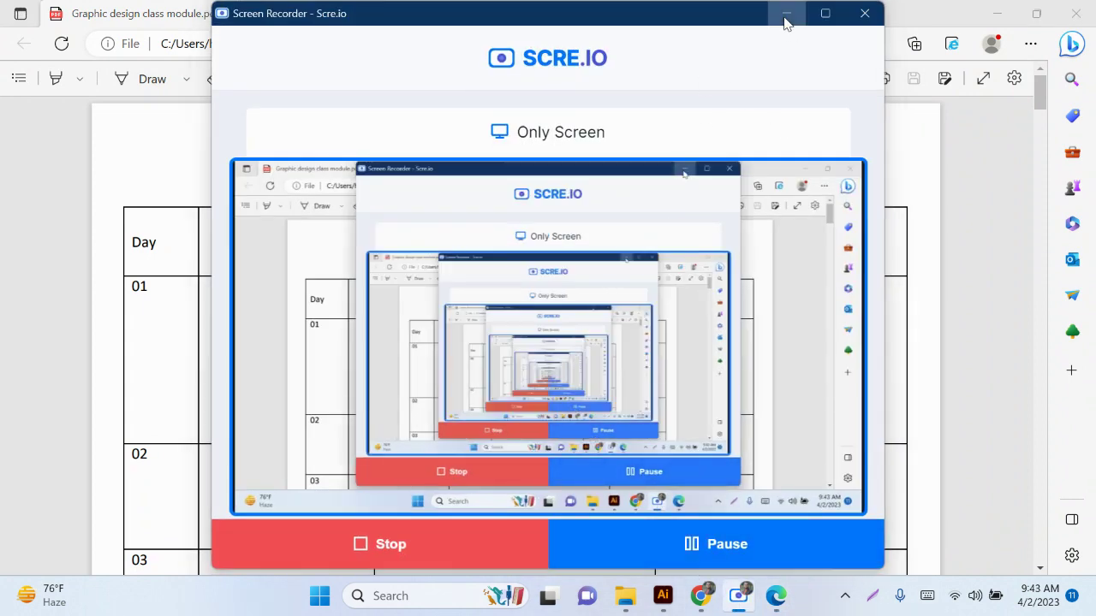
click(786, 14)
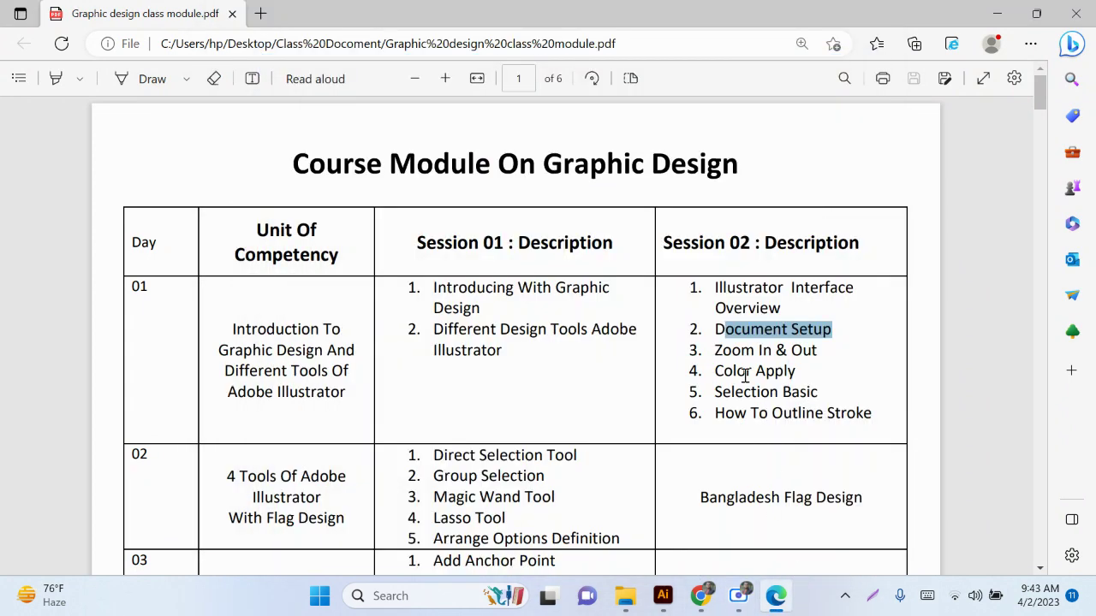
click(996, 13)
Draw a rounded rectangle at the upper right and move the brown rectangle up-left
right_click(23, 202)
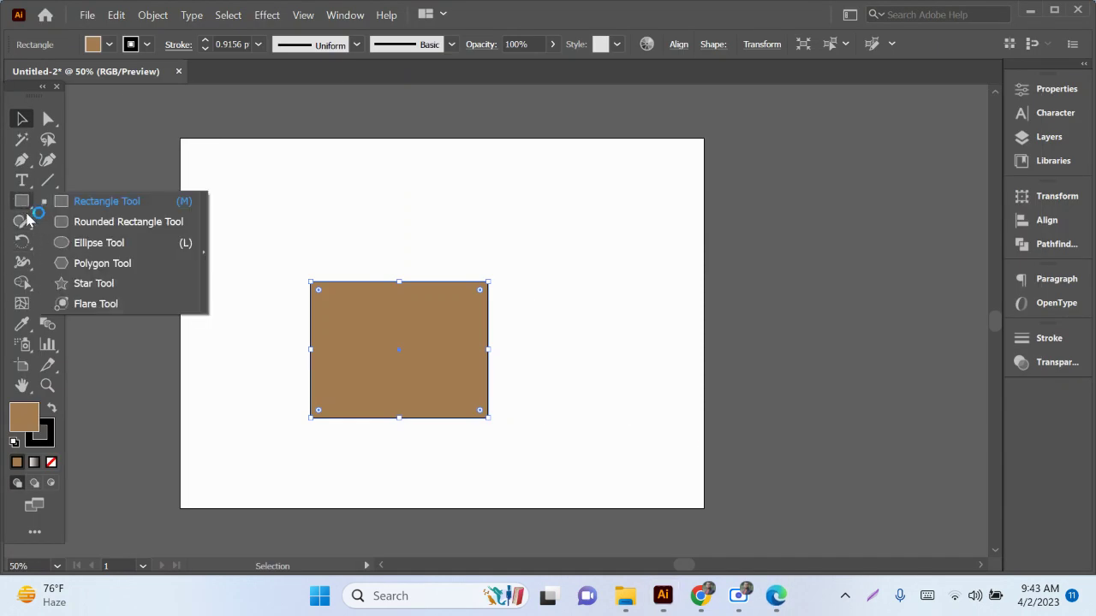
click(77, 225)
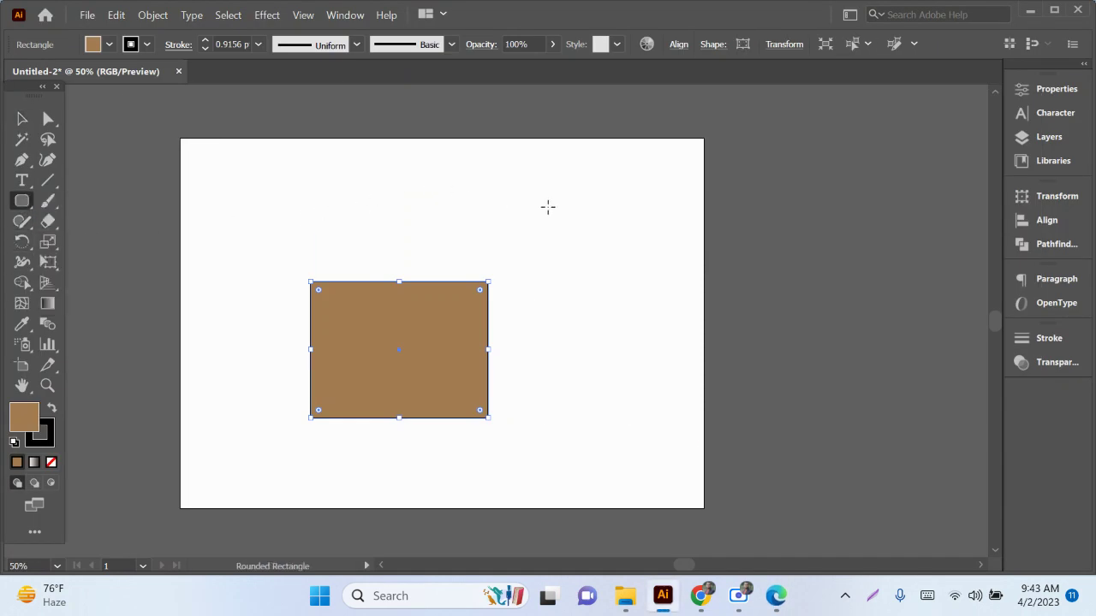
drag(542, 184, 671, 305)
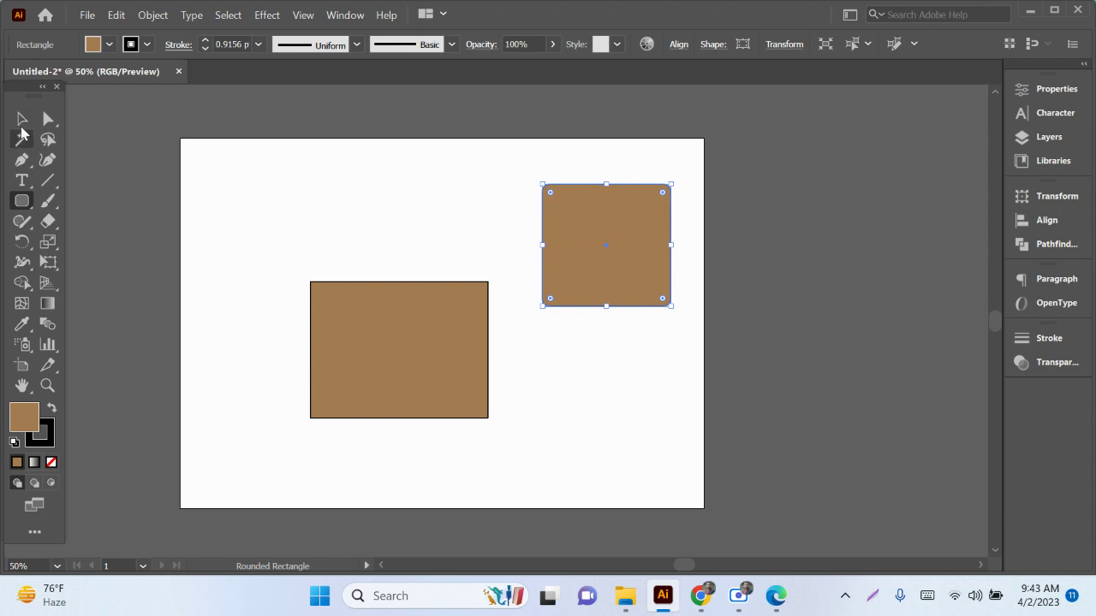
click(21, 119)
click(568, 370)
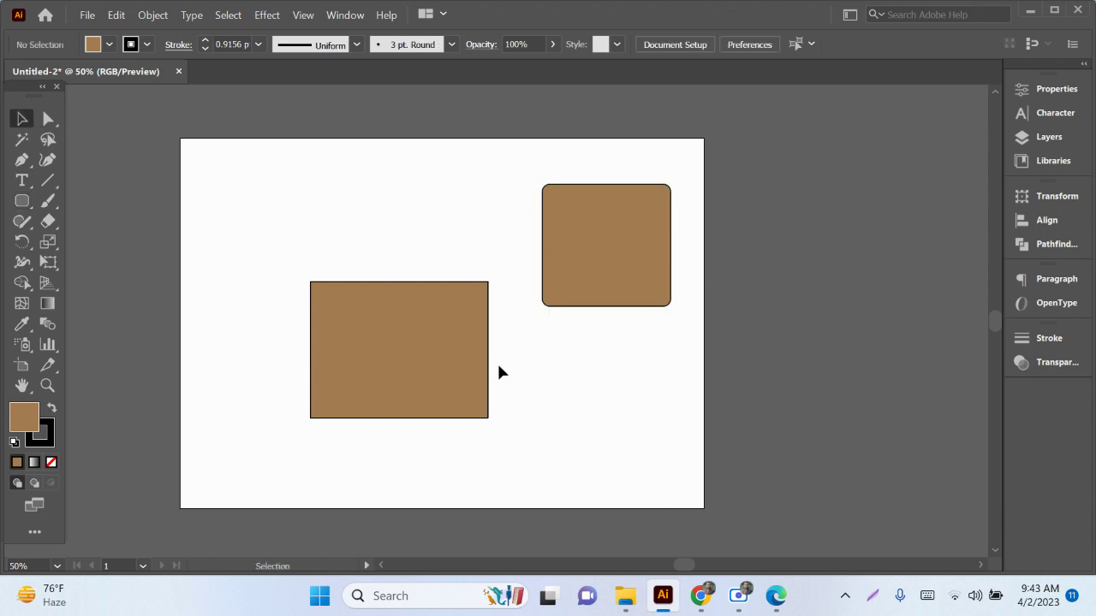
drag(434, 392, 397, 287)
Draw a circle at lower middle, a hexagon at lower right and a star at lower left
right_click(22, 201)
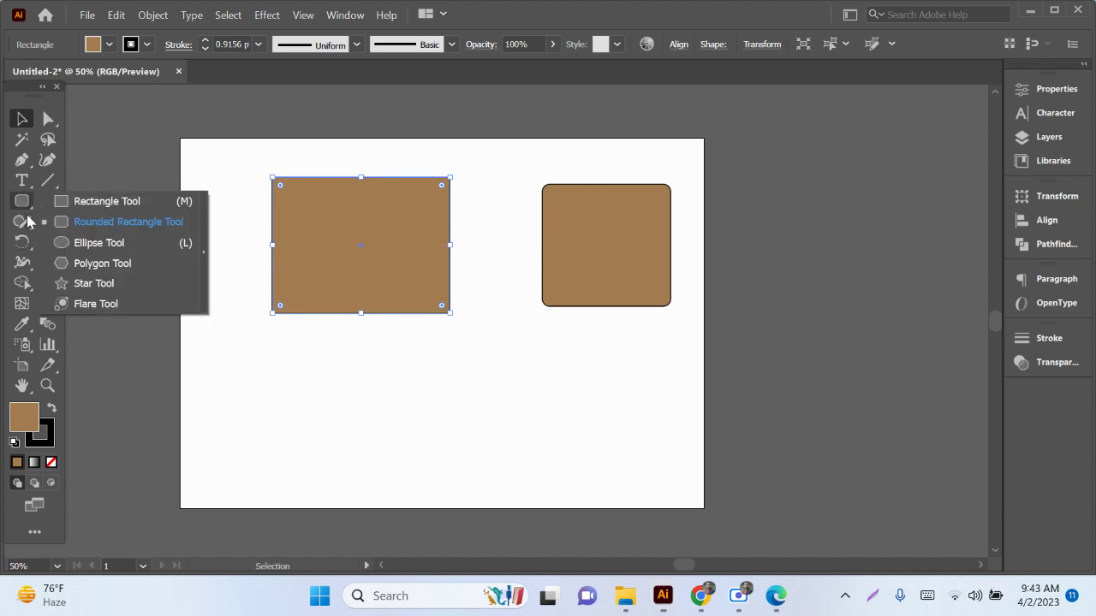
click(88, 248)
drag(343, 377, 451, 483)
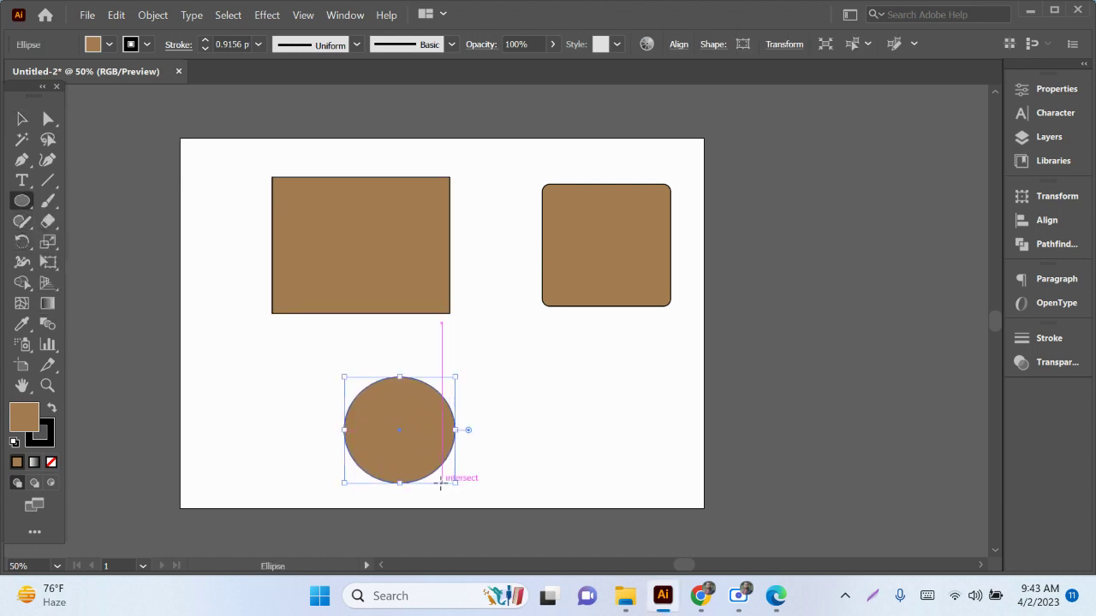
right_click(24, 199)
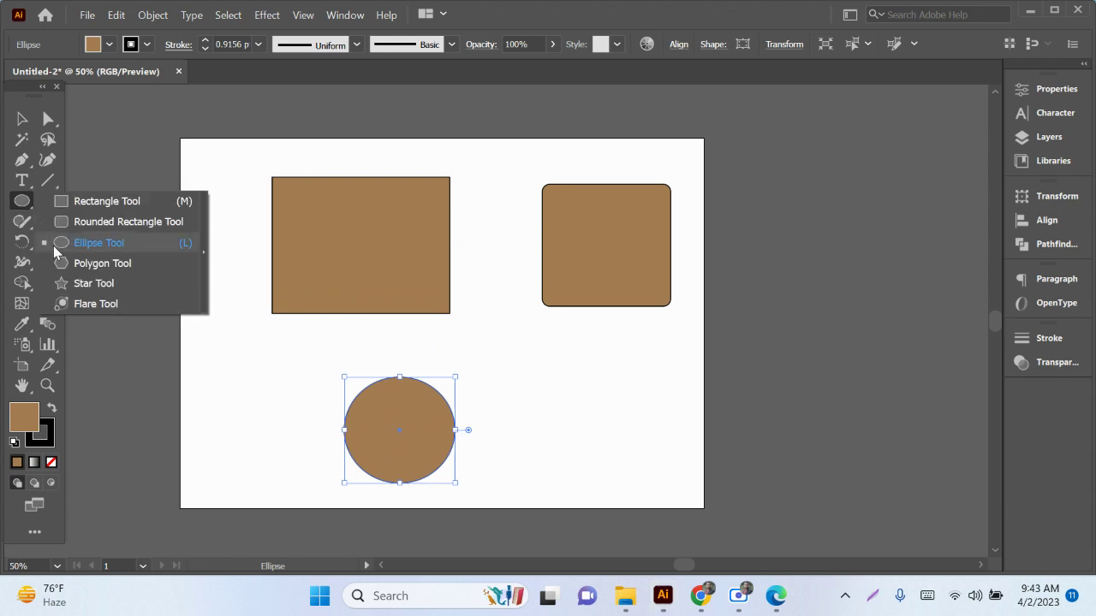
click(100, 264)
drag(560, 398, 623, 437)
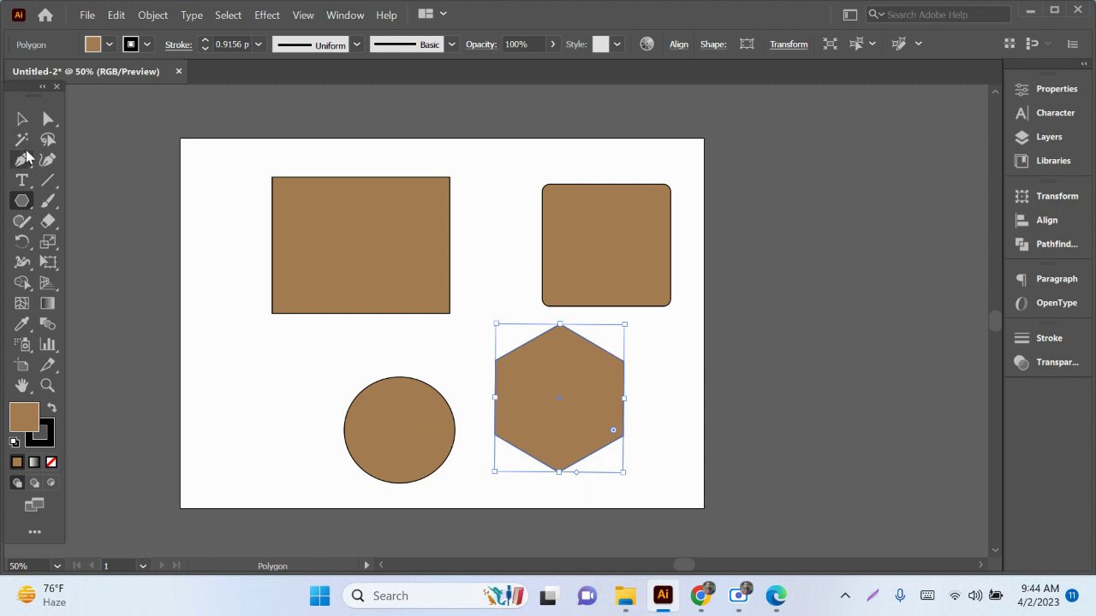
right_click(23, 200)
click(85, 284)
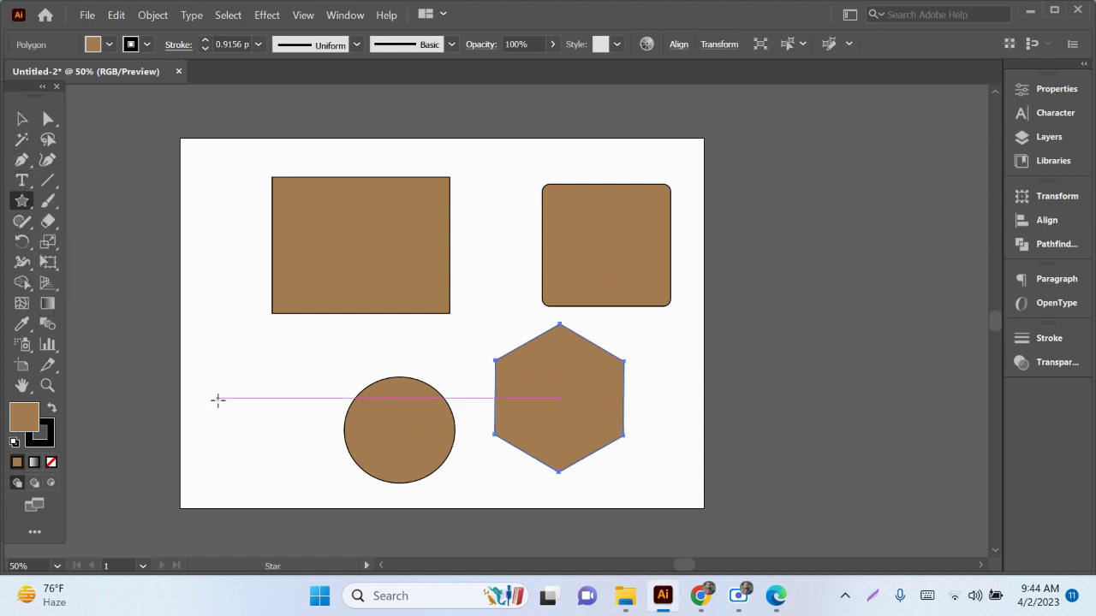
drag(262, 386, 301, 442)
Give the rectangle a teal fill and the rounded square a dark blue fill
click(21, 122)
click(188, 275)
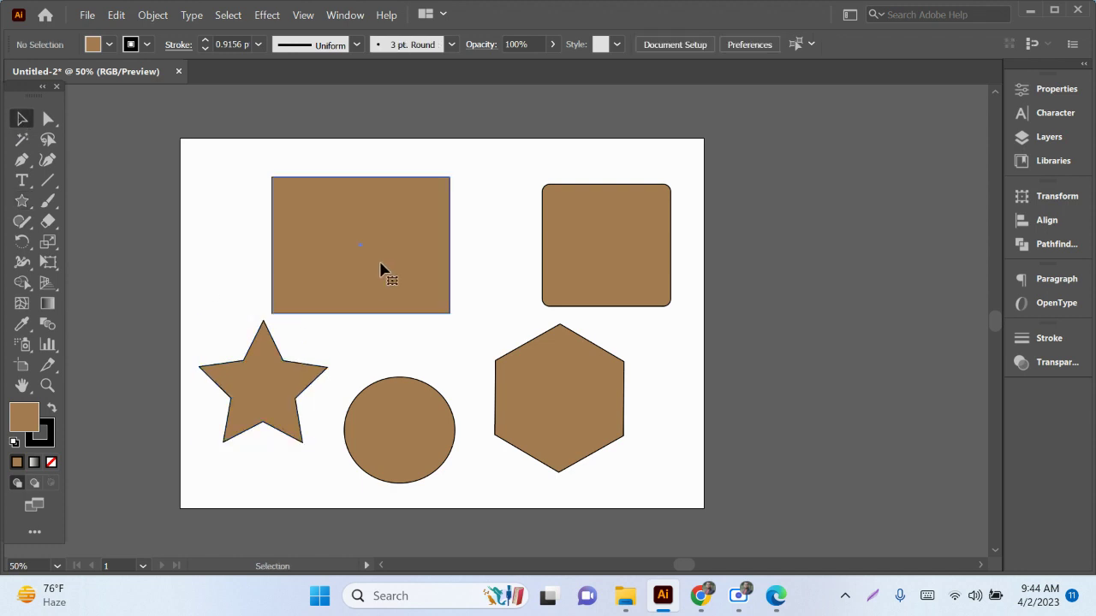
click(382, 271)
click(94, 47)
click(119, 94)
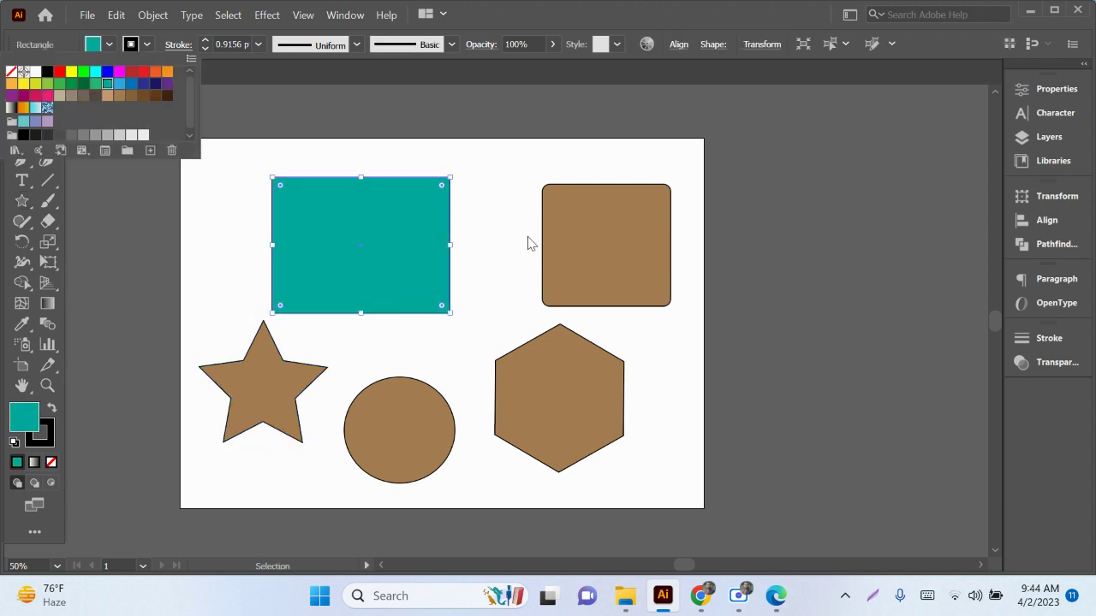
click(528, 242)
click(587, 244)
click(104, 44)
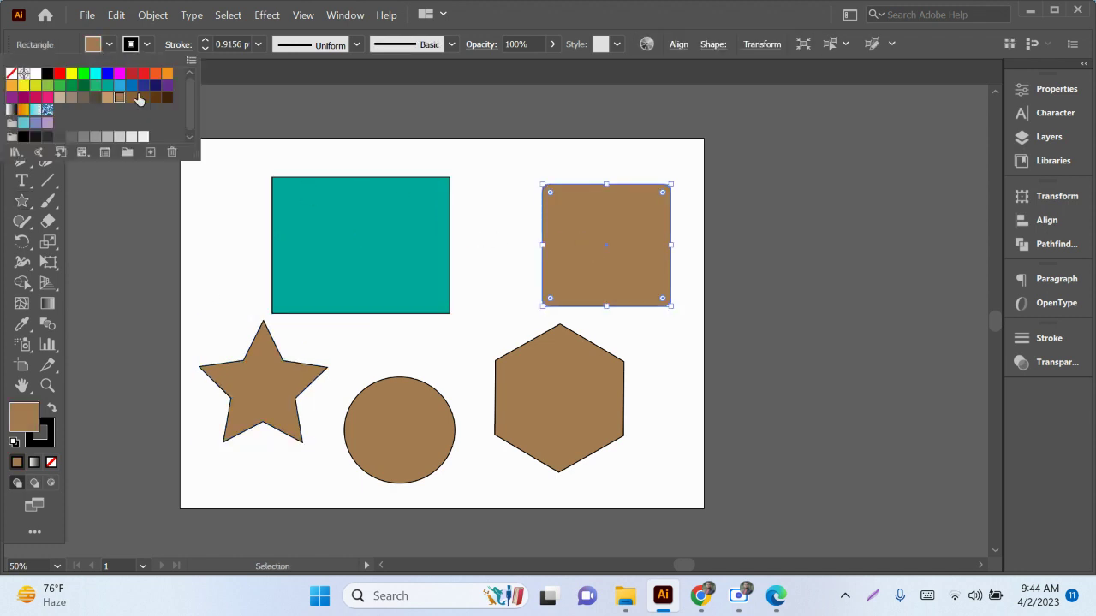
click(117, 94)
click(532, 425)
Give the hexagon a green fill and the circle a blue fill
click(500, 389)
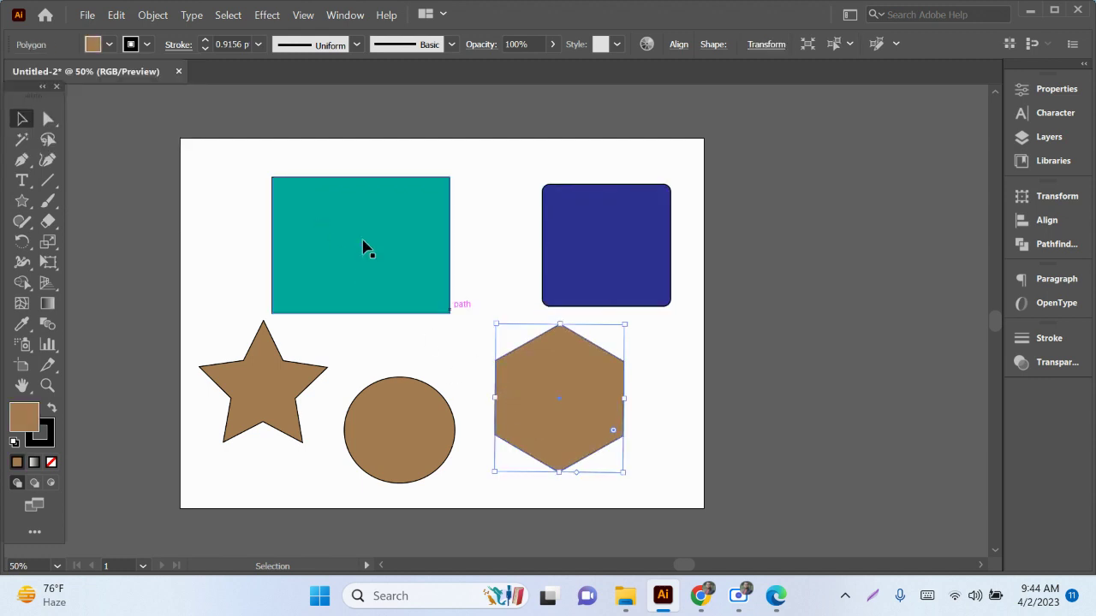
click(105, 47)
click(92, 85)
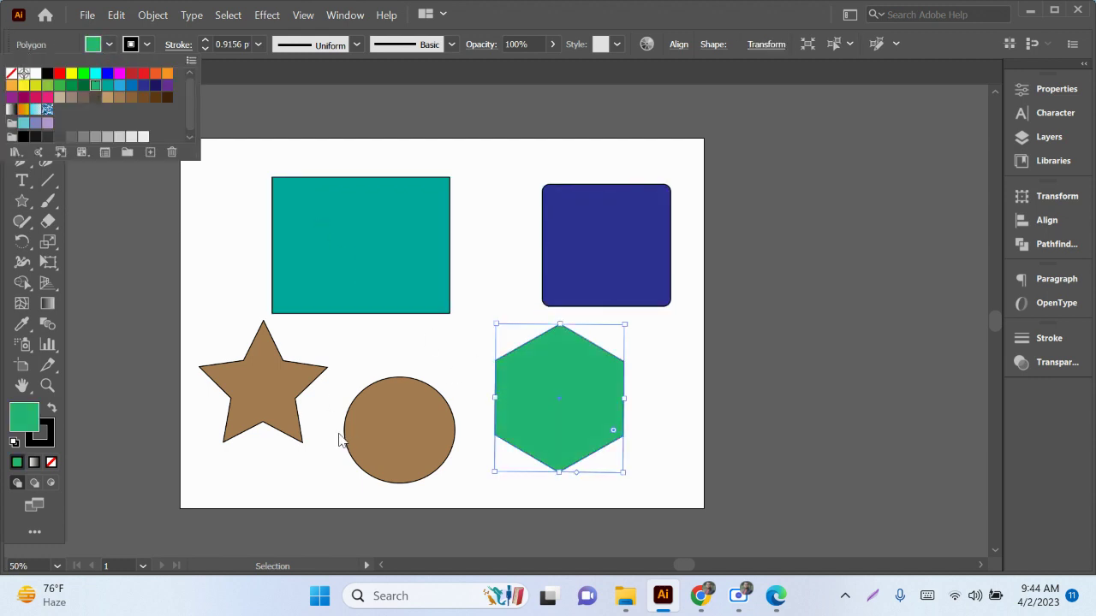
click(339, 435)
click(371, 434)
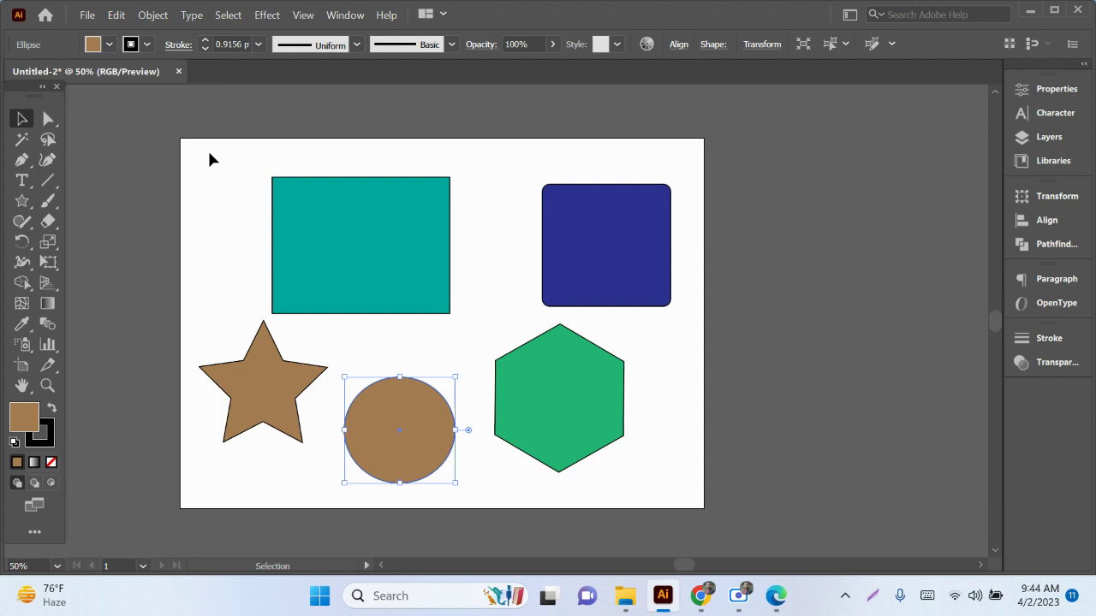
click(108, 44)
click(118, 84)
key(Escape)
click(503, 494)
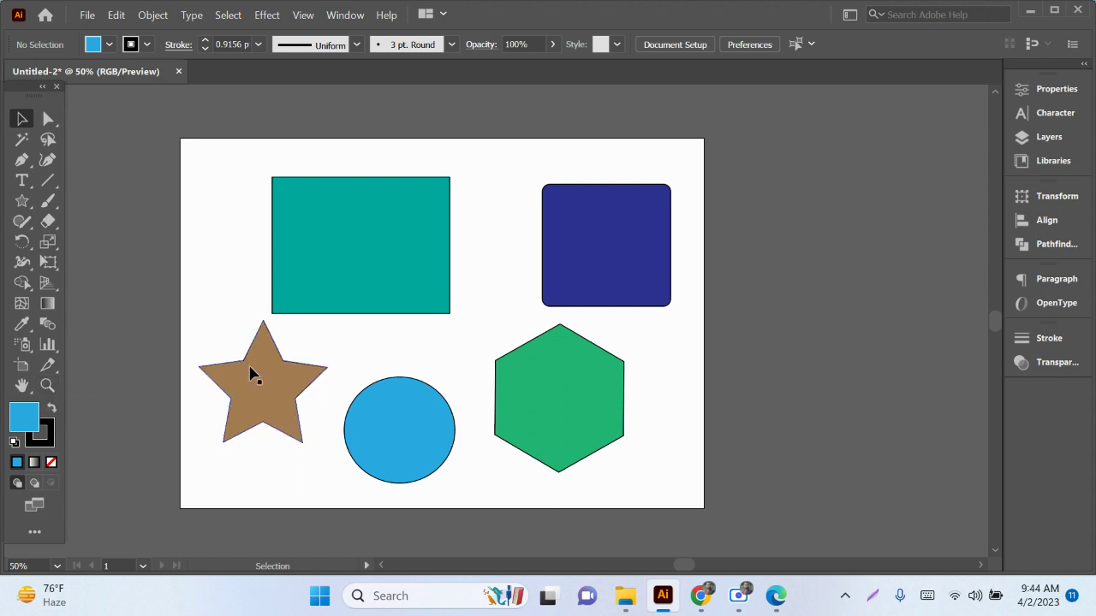
click(49, 388)
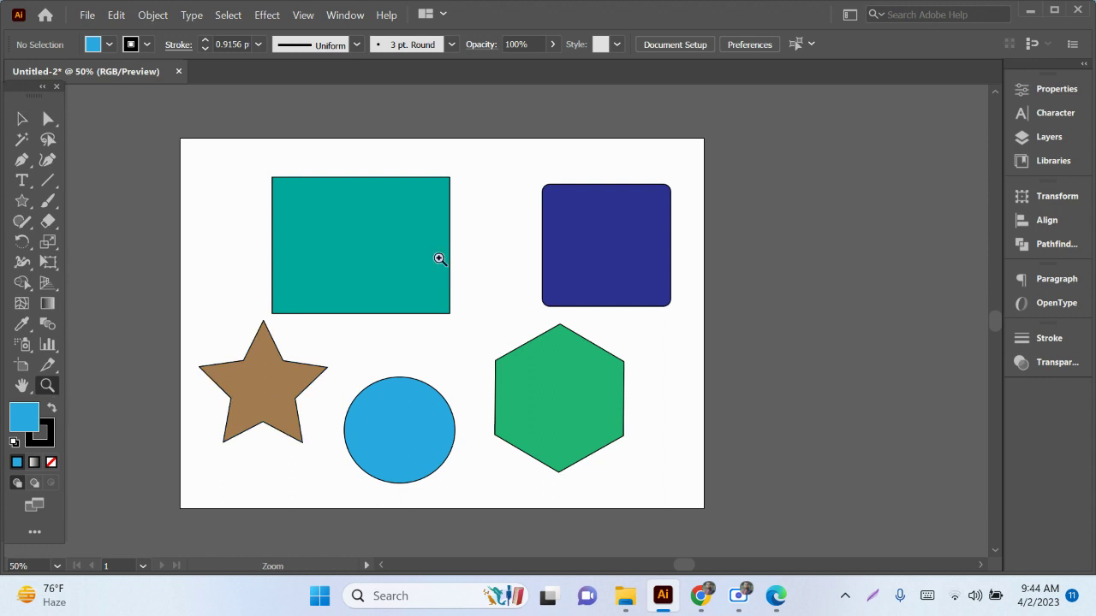
click(366, 245)
click(482, 305)
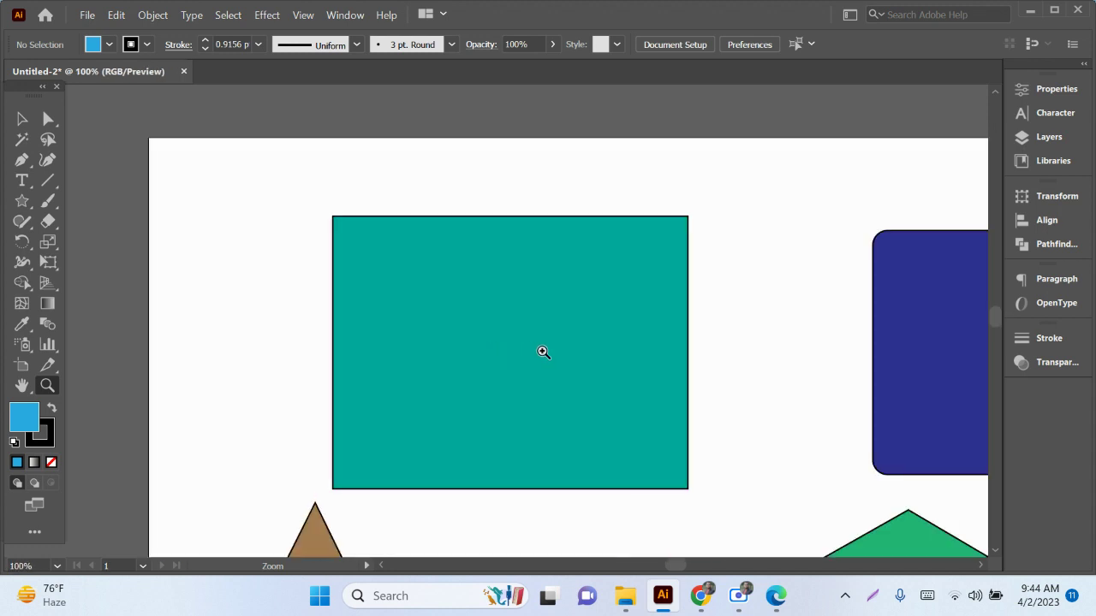
click(543, 352)
click(496, 323)
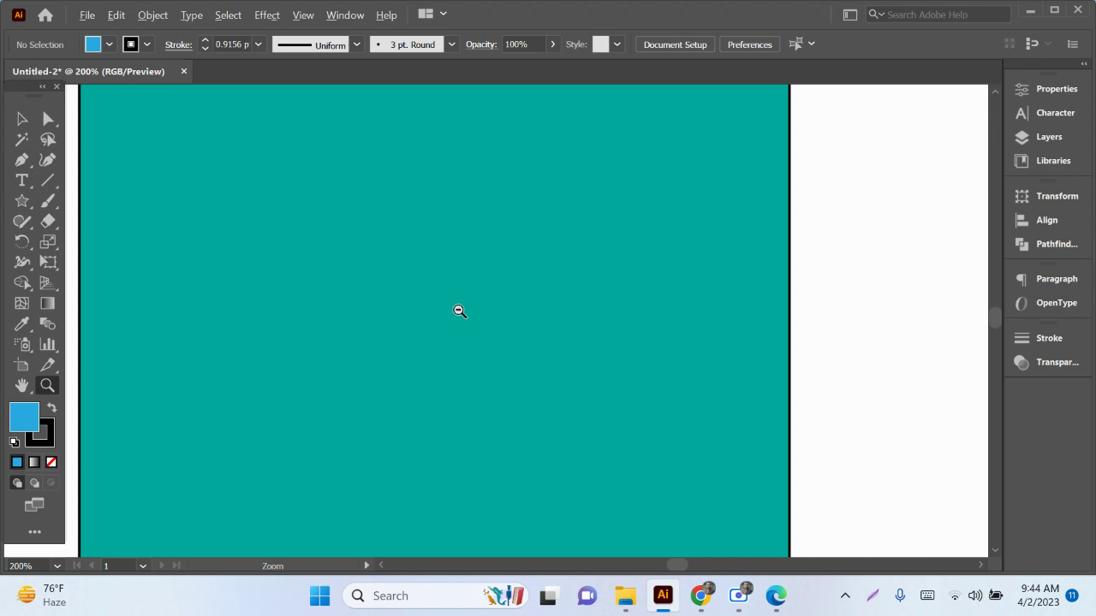
alt+click(452, 311)
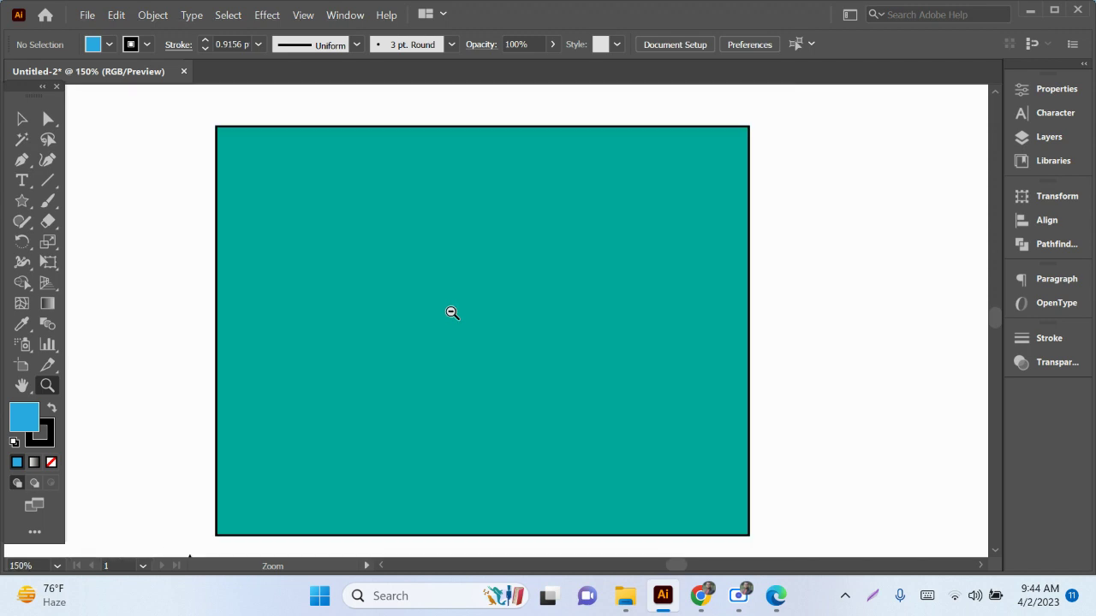
alt+click(452, 312)
alt+click(453, 313)
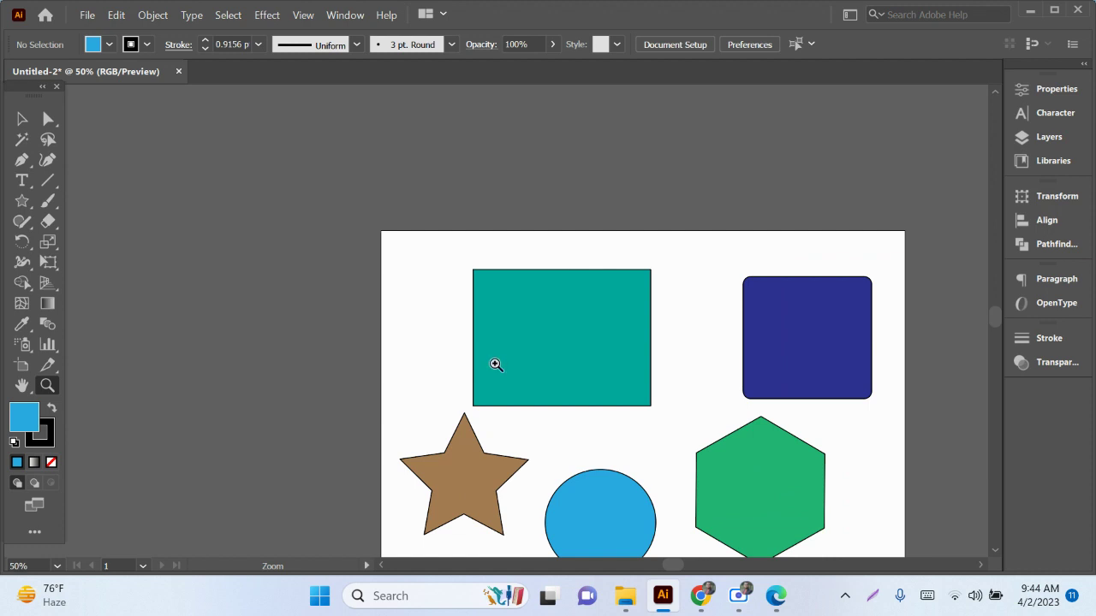
click(838, 334)
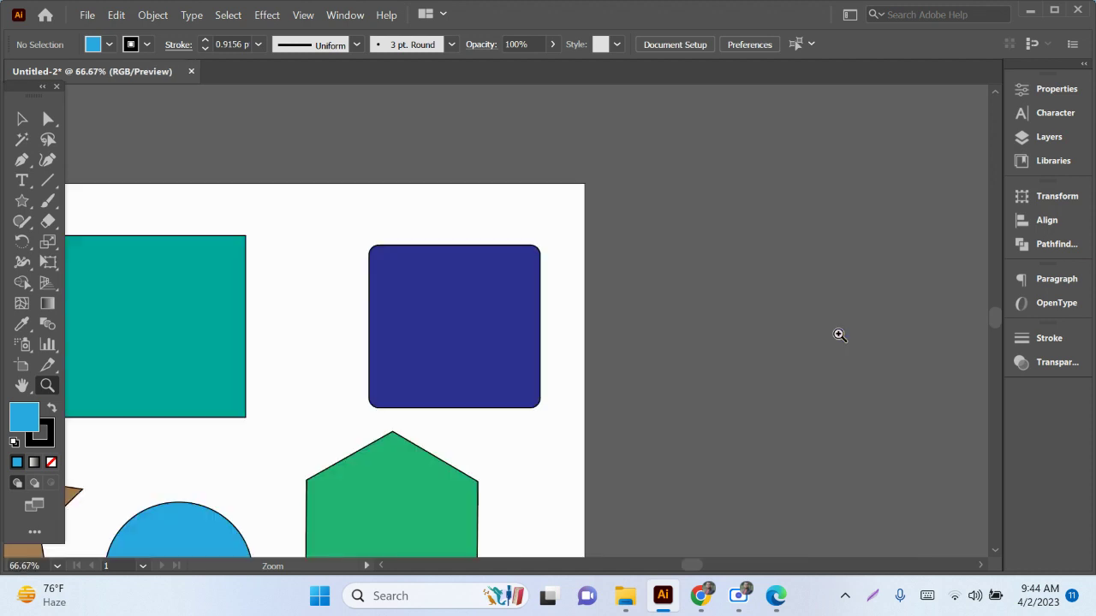
click(493, 333)
alt+click(442, 320)
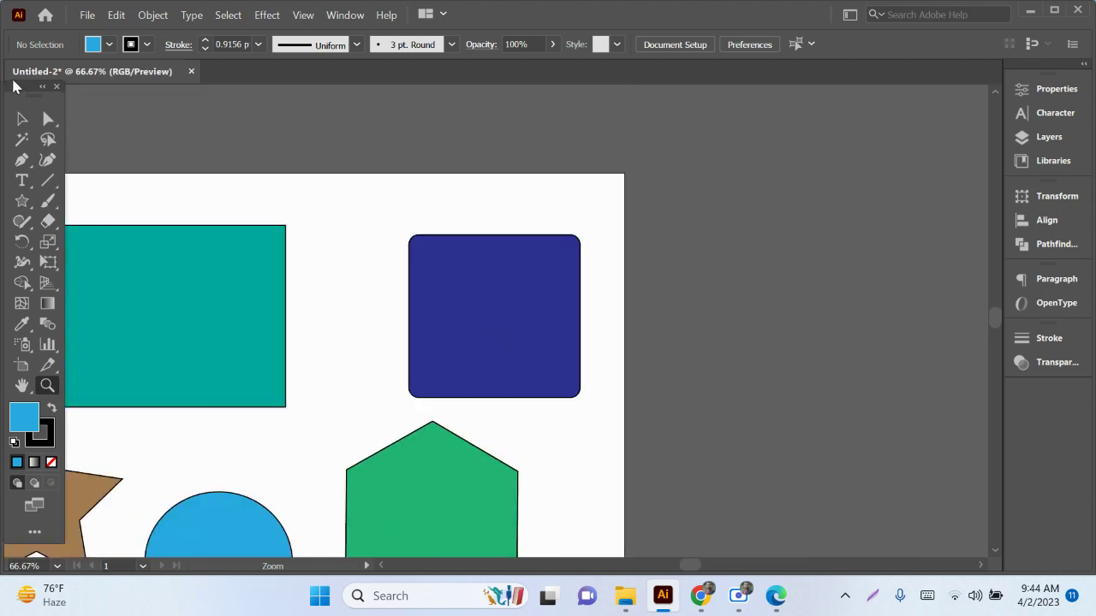
click(21, 118)
scroll(717, 353, down, 1)
scroll(717, 353, down, 1)
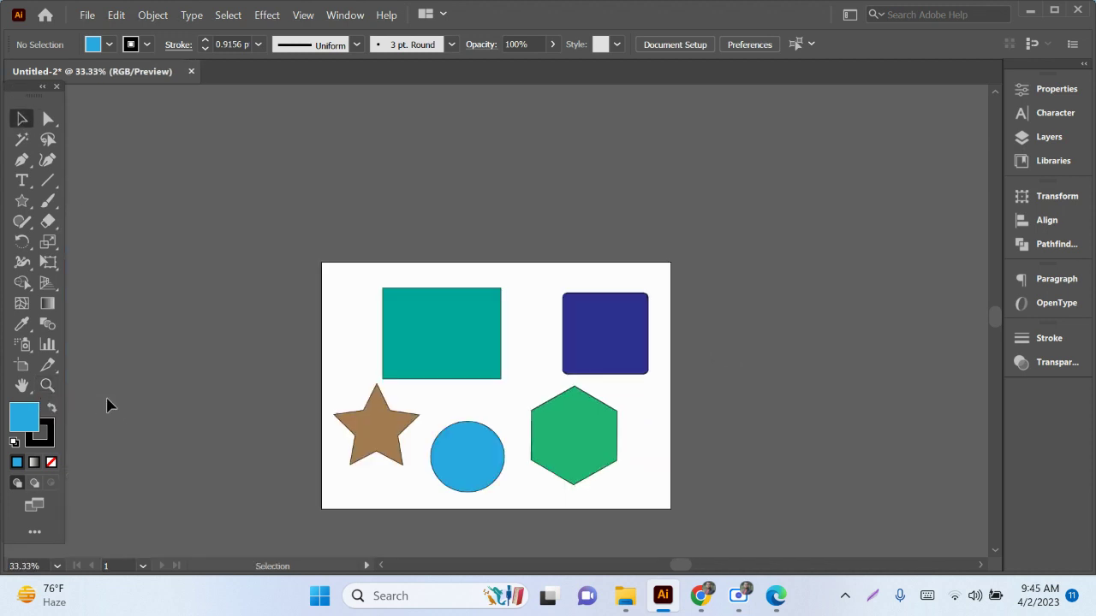
scroll(108, 411, down, 1)
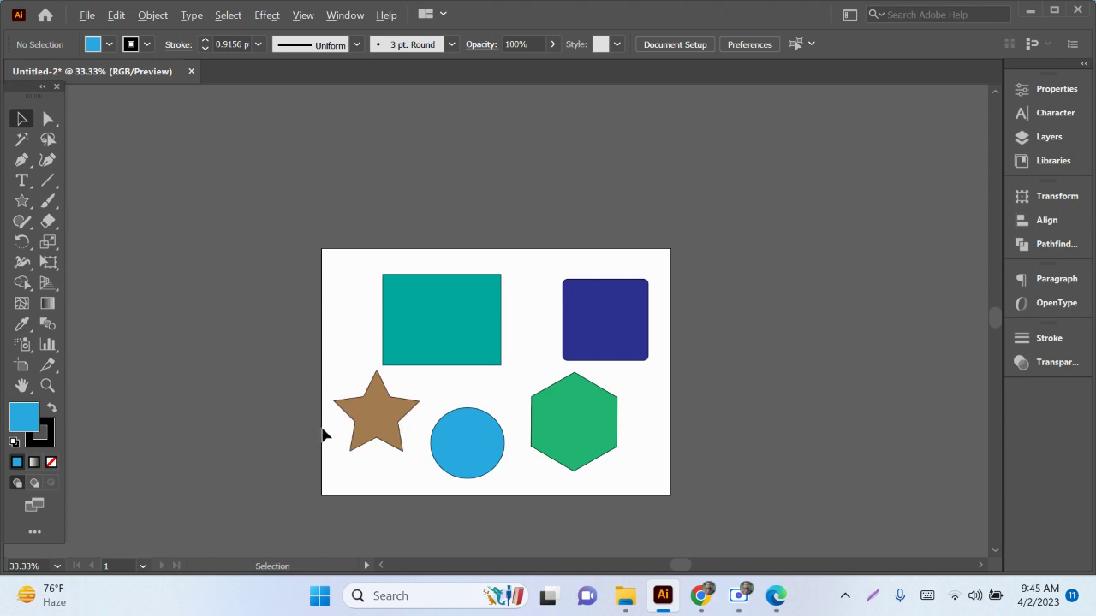
alt+scroll(445, 337, up, 9)
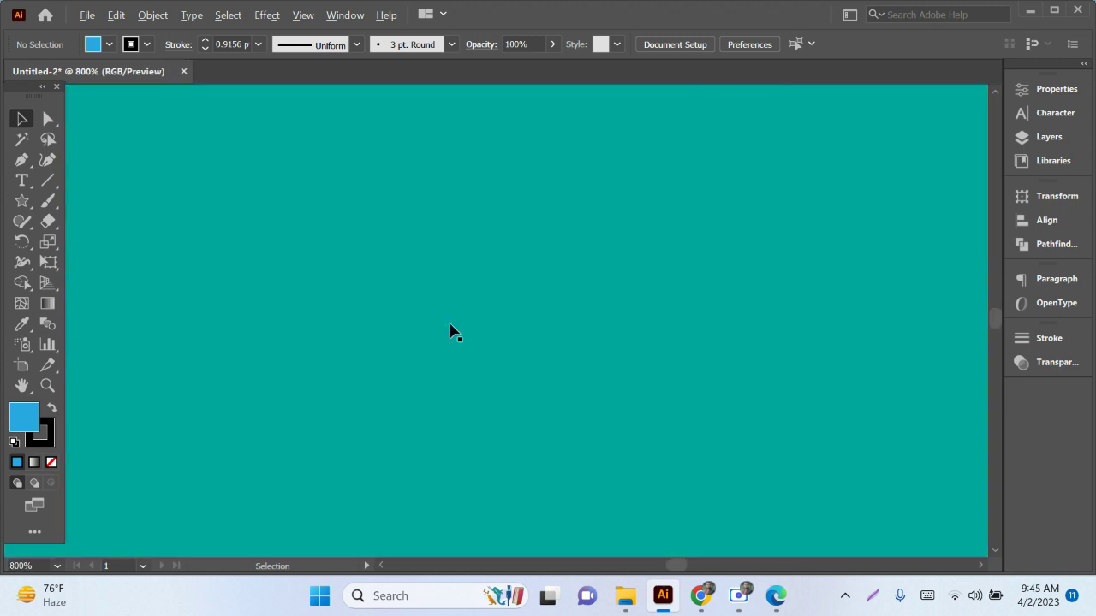
alt+scroll(450, 331, down, 9)
alt+scroll(533, 350, up, 1)
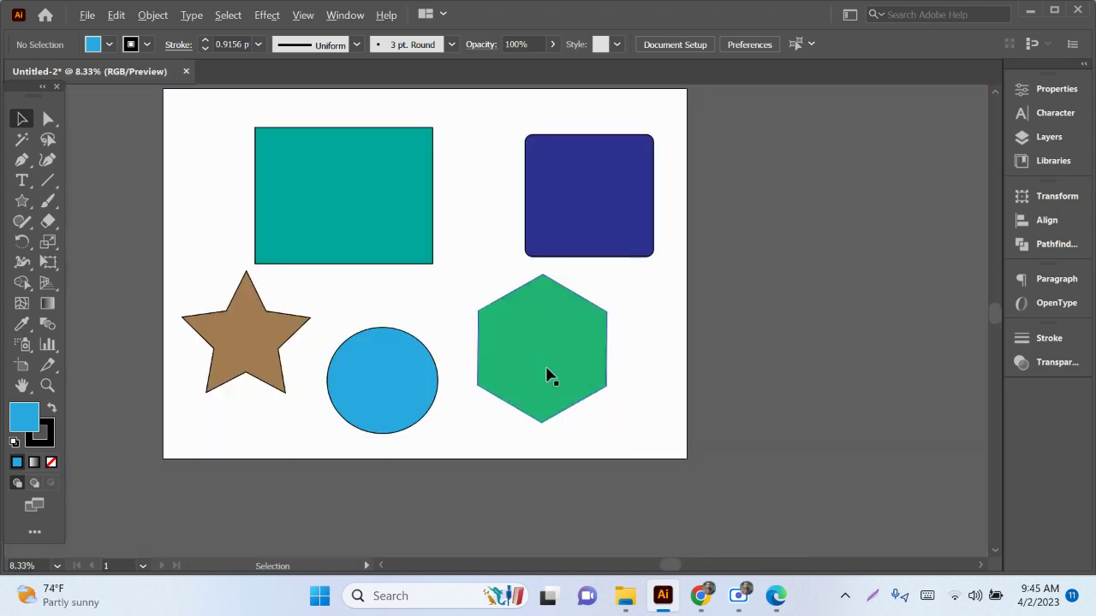
alt+scroll(548, 377, up, 1)
alt+scroll(531, 374, down, 1)
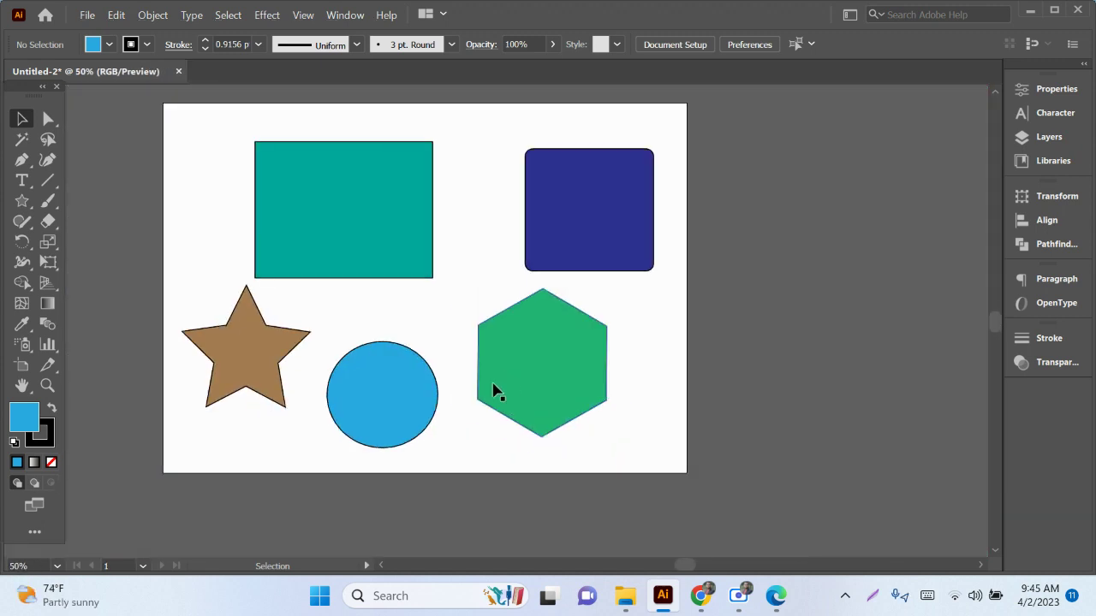
scroll(479, 391, up, 1)
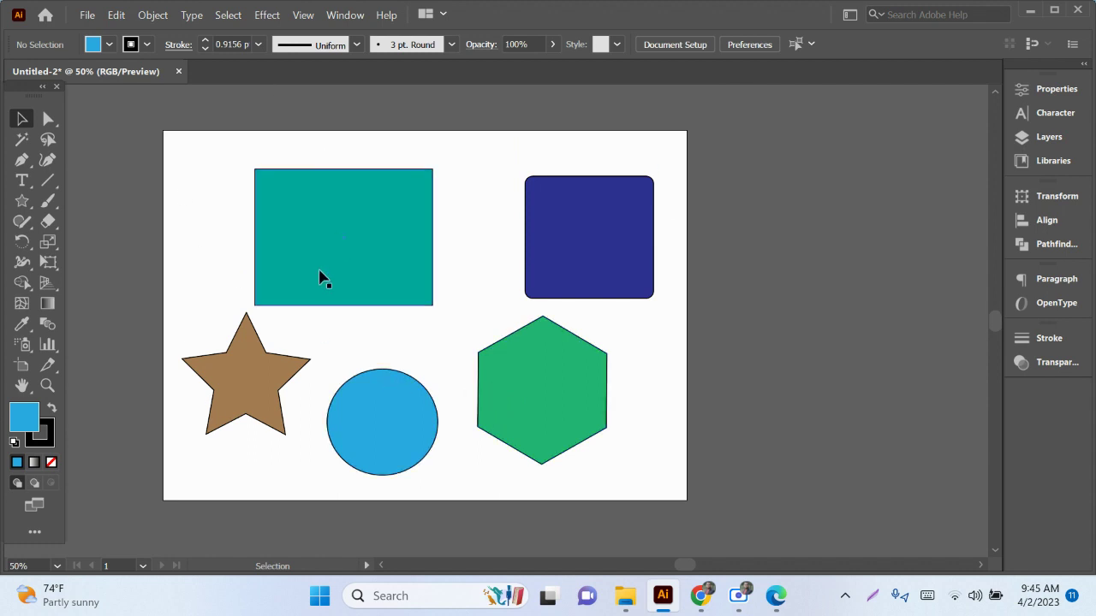
click(20, 386)
drag(260, 314, 480, 316)
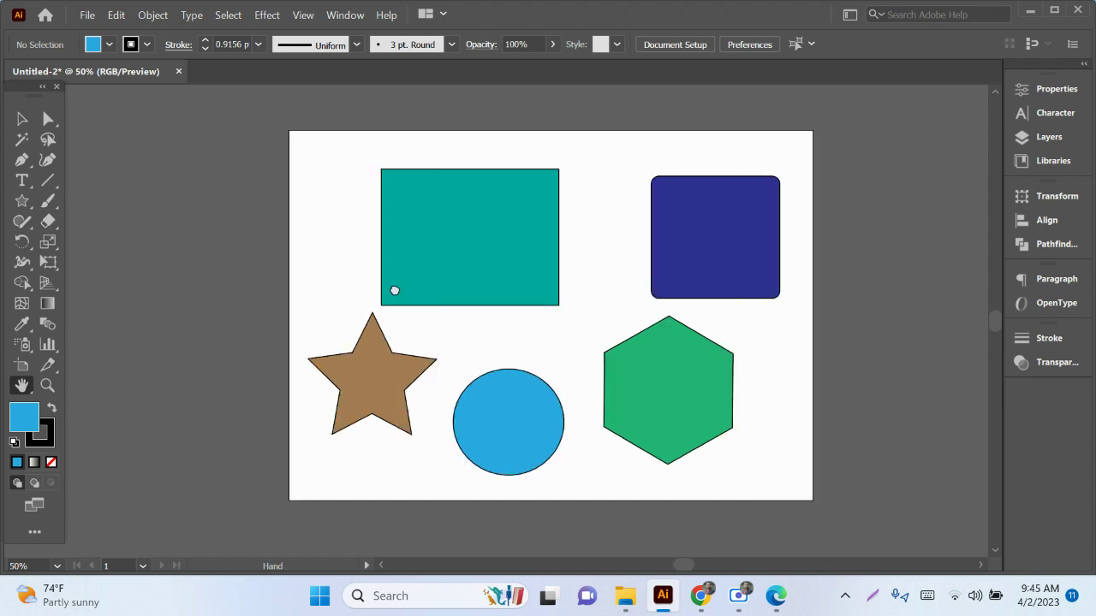
mouse_move(663, 325)
mouse_down()
mouse_move(390, 327)
mouse_move(492, 366)
mouse_up()
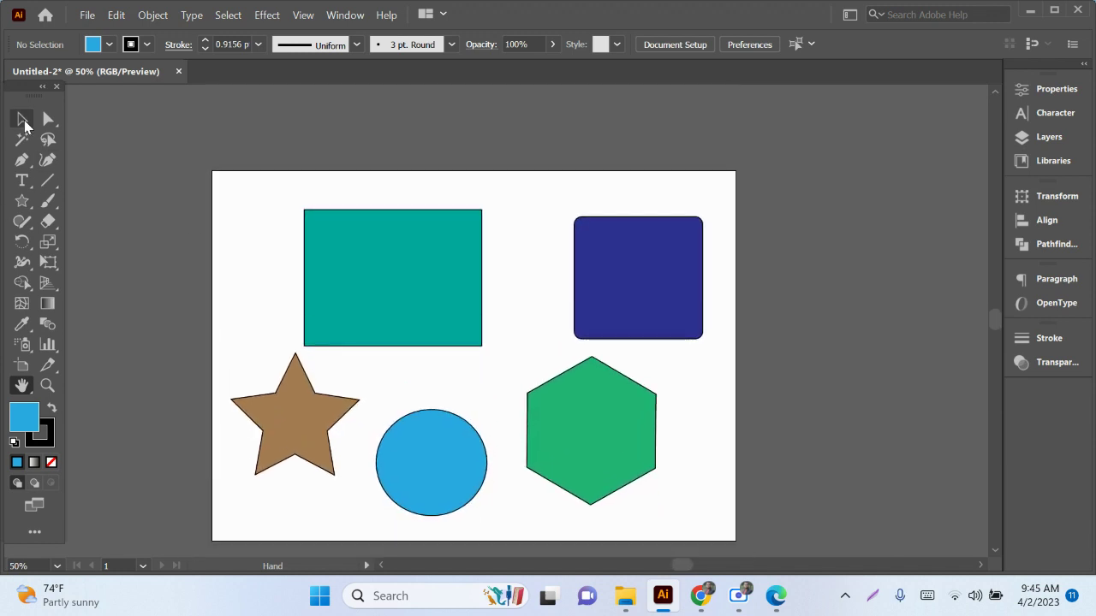
click(21, 119)
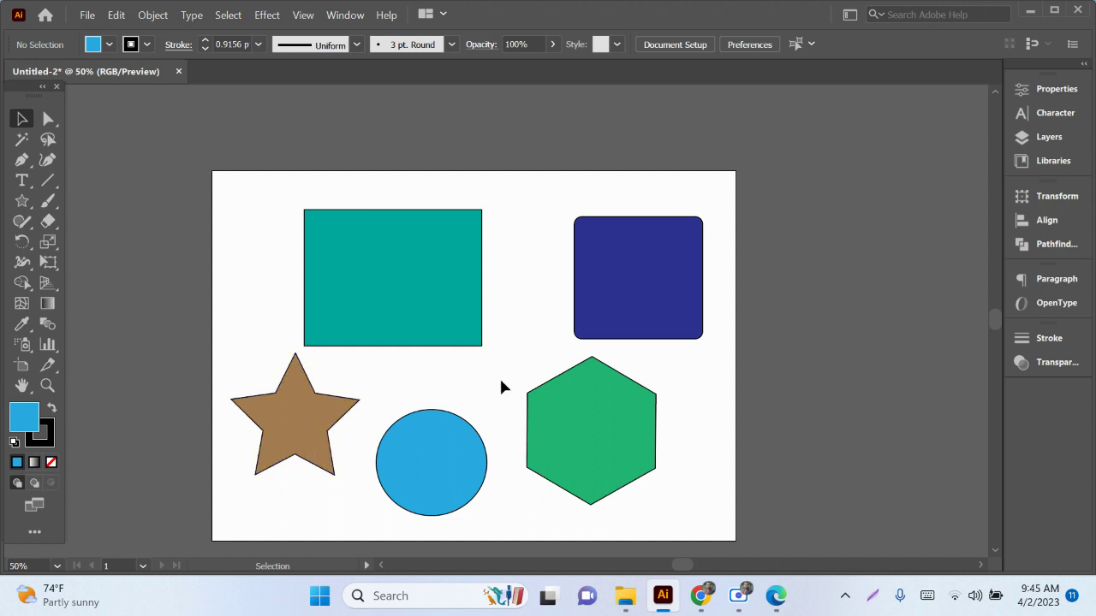
key(space)
click(22, 385)
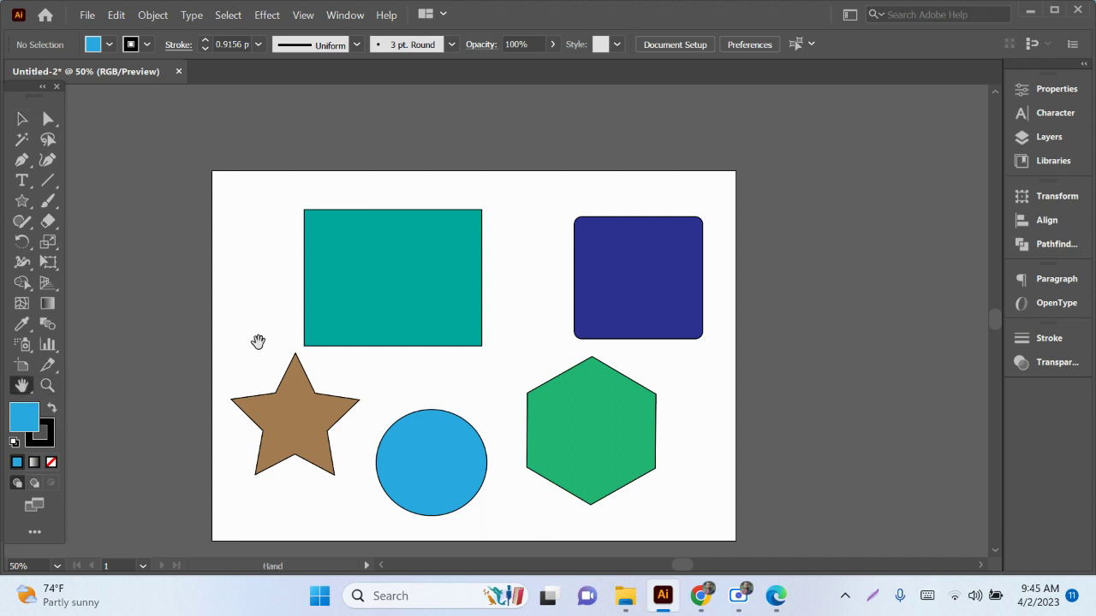
drag(241, 266, 187, 198)
click(22, 119)
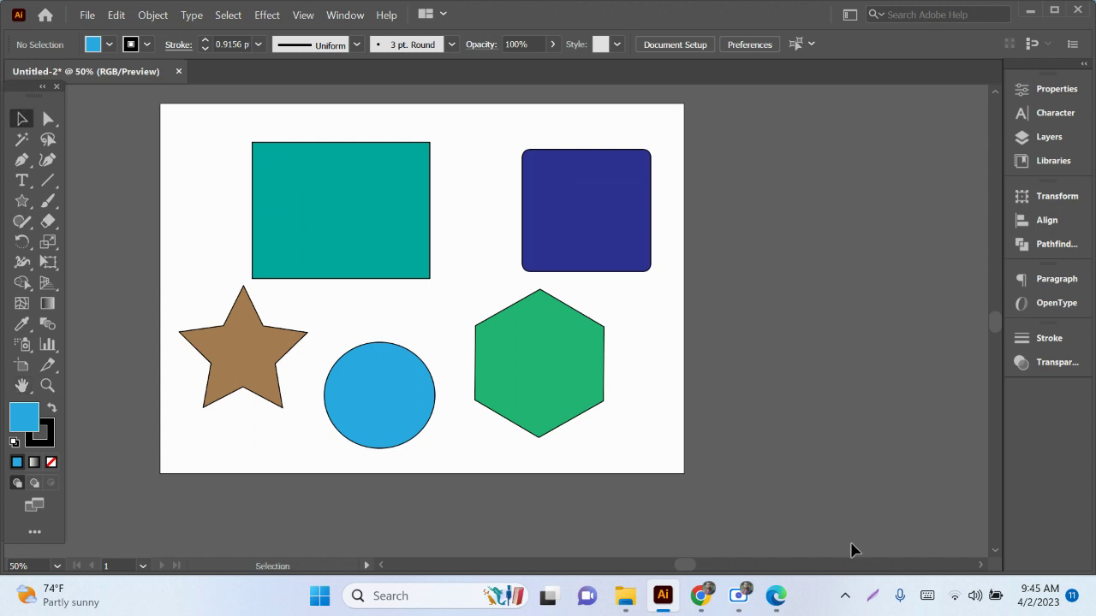
drag(710, 376, 726, 443)
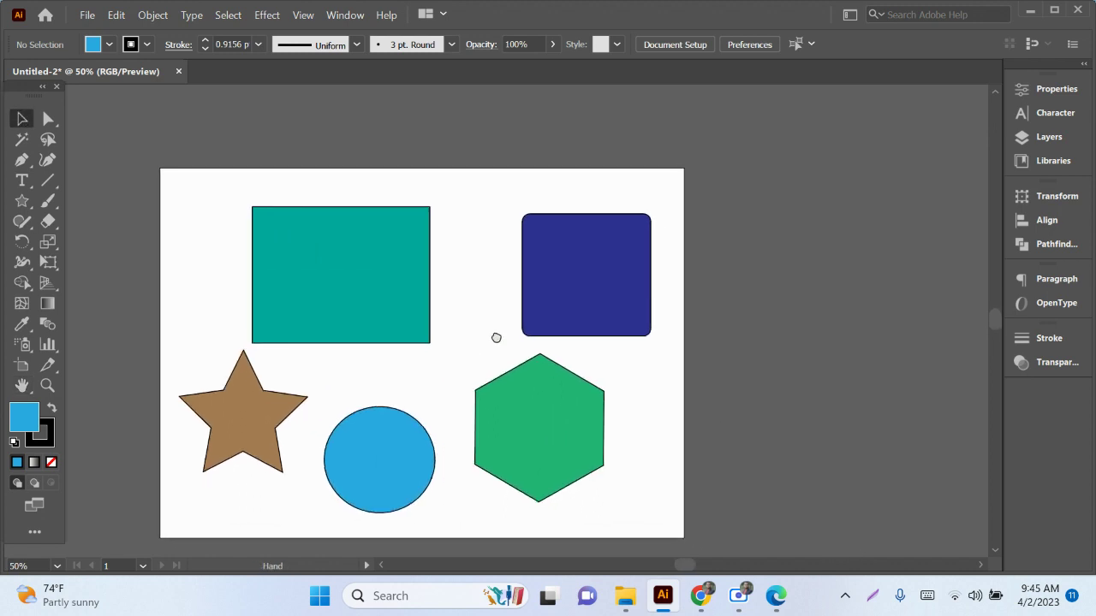
mouse_move(497, 340)
mouse_down()
mouse_move(485, 387)
mouse_move(616, 409)
mouse_move(489, 371)
mouse_move(496, 357)
mouse_move(566, 345)
mouse_move(545, 345)
mouse_up()
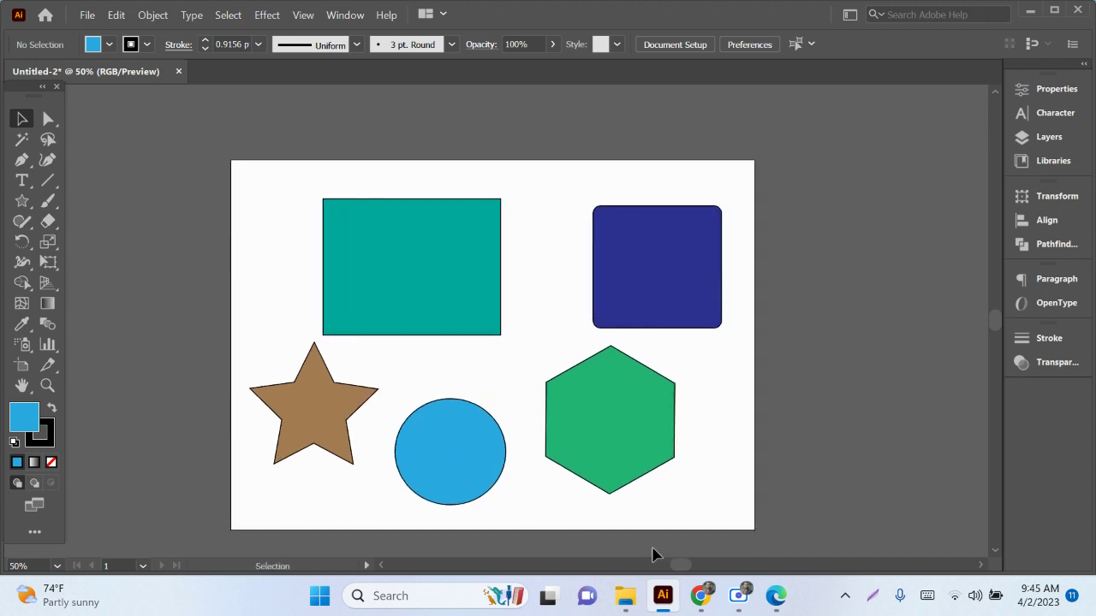
drag(684, 569, 683, 569)
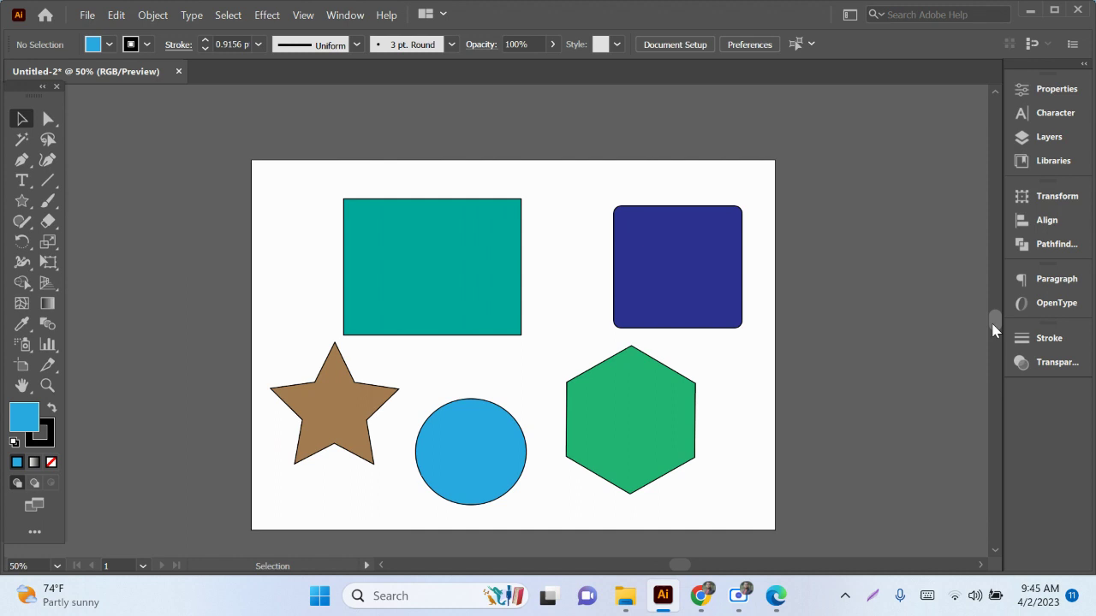
drag(995, 330, 999, 331)
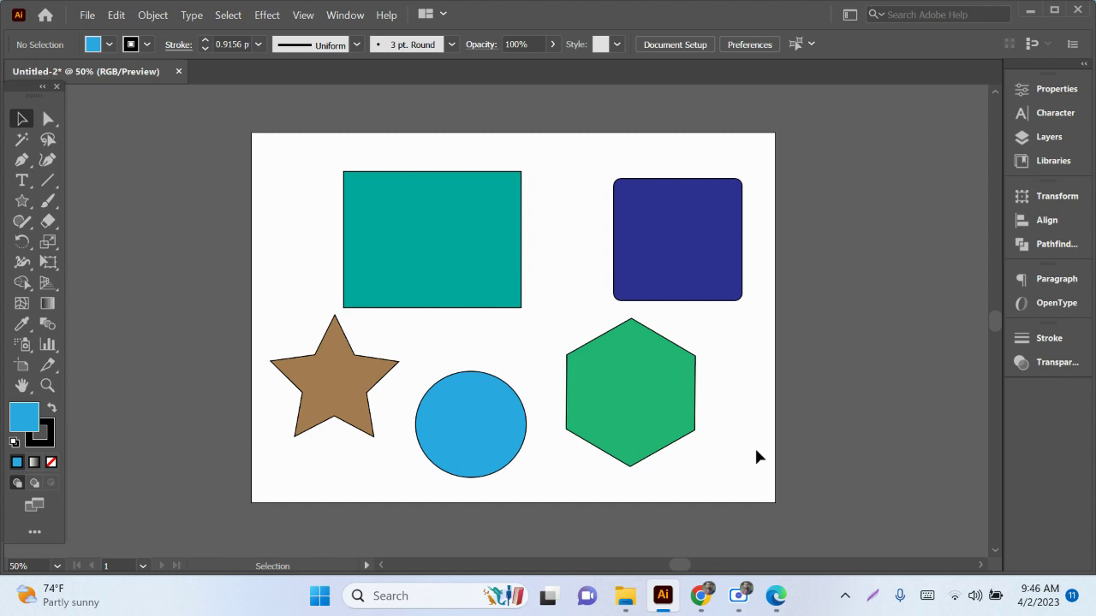
Delete the star, circle, hexagon and blue rounded square, select the teal rectangle, and switch to the PDF
drag(795, 488, 310, 382)
key(Delete)
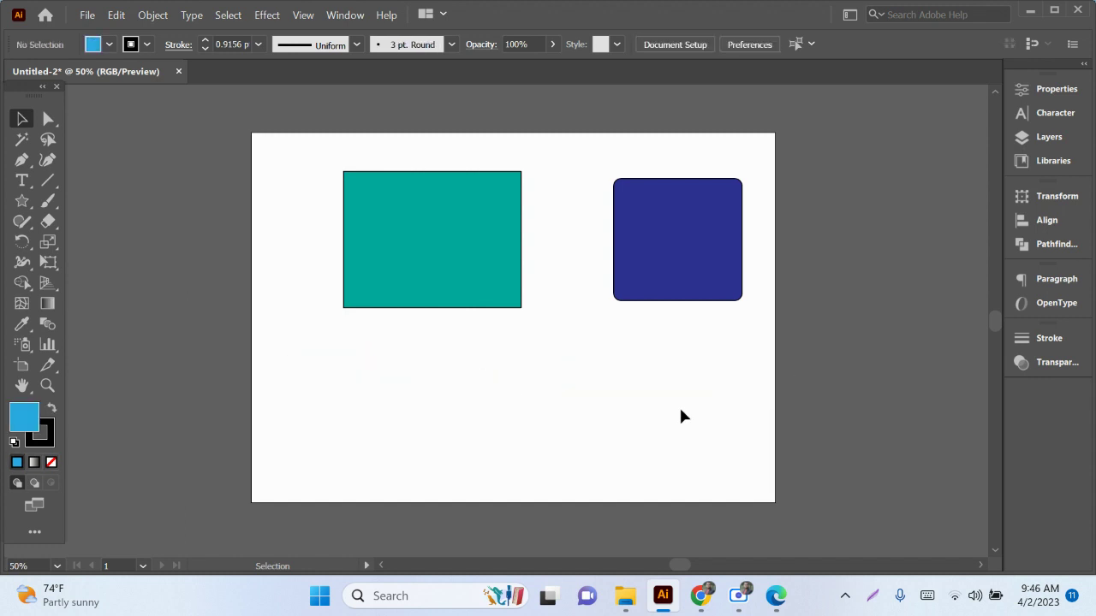
click(653, 261)
key(Delete)
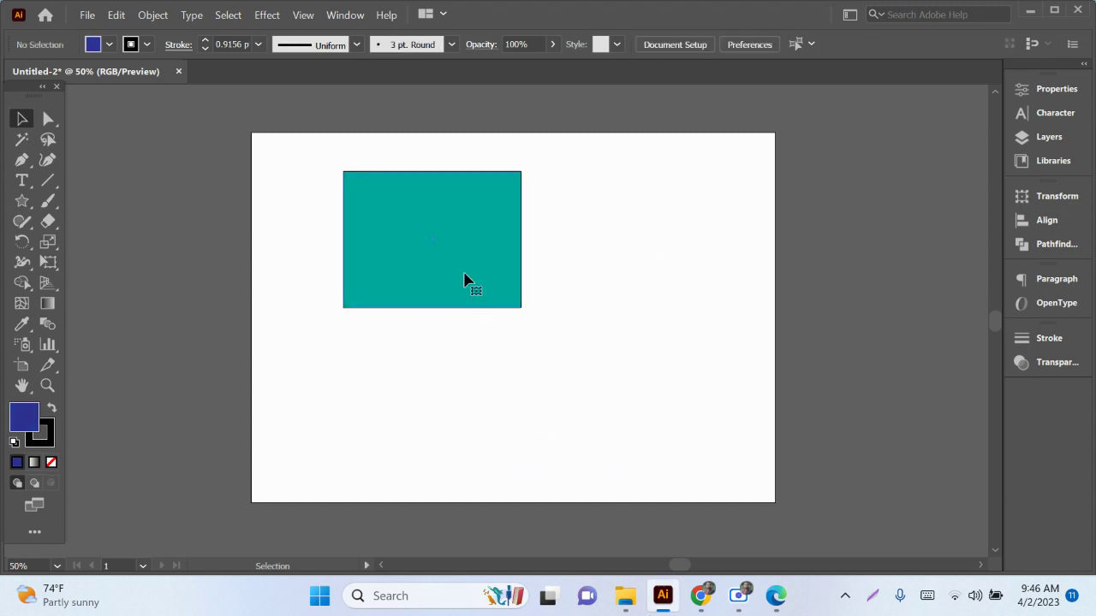
click(465, 279)
click(501, 468)
click(406, 293)
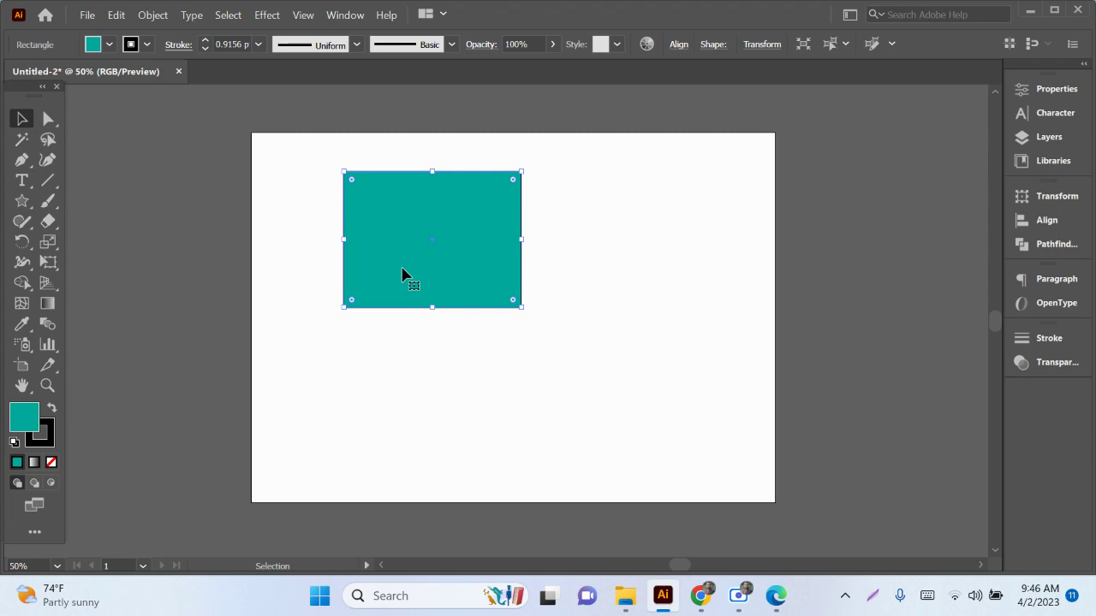
click(775, 596)
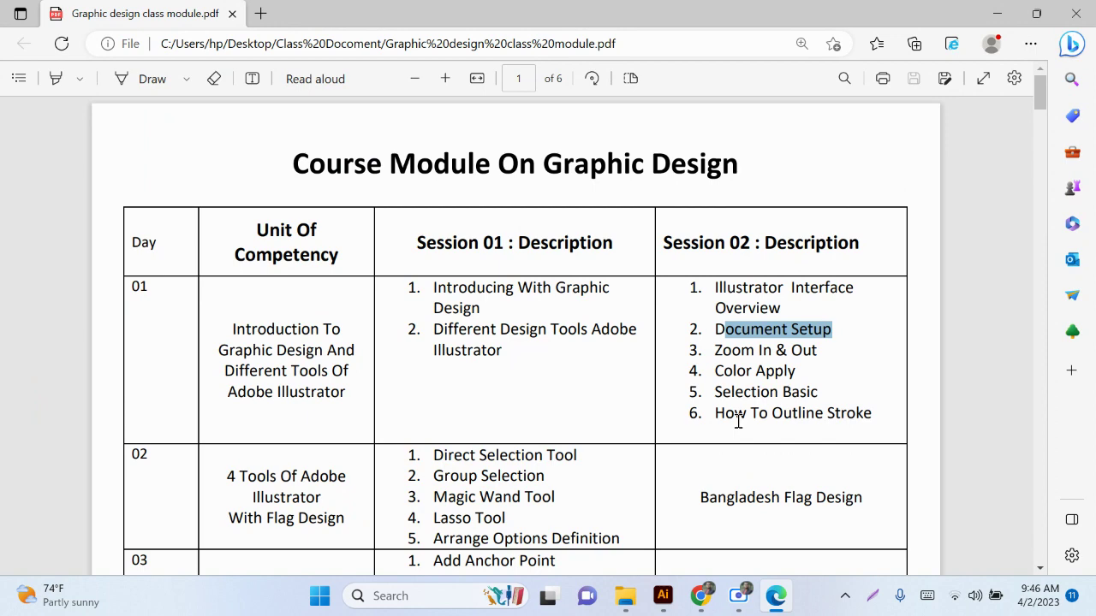
Minimize Edge to bring back Illustrator with the teal rectangle
click(995, 14)
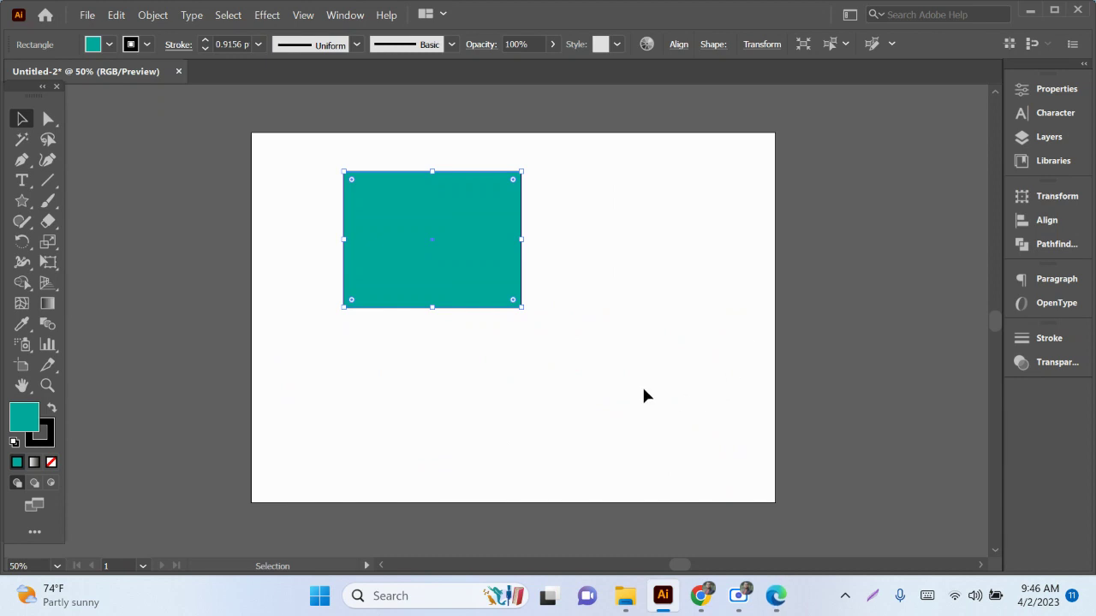
Move the rectangle down toward the artboard centre and change its fill from teal to red
drag(437, 274, 467, 337)
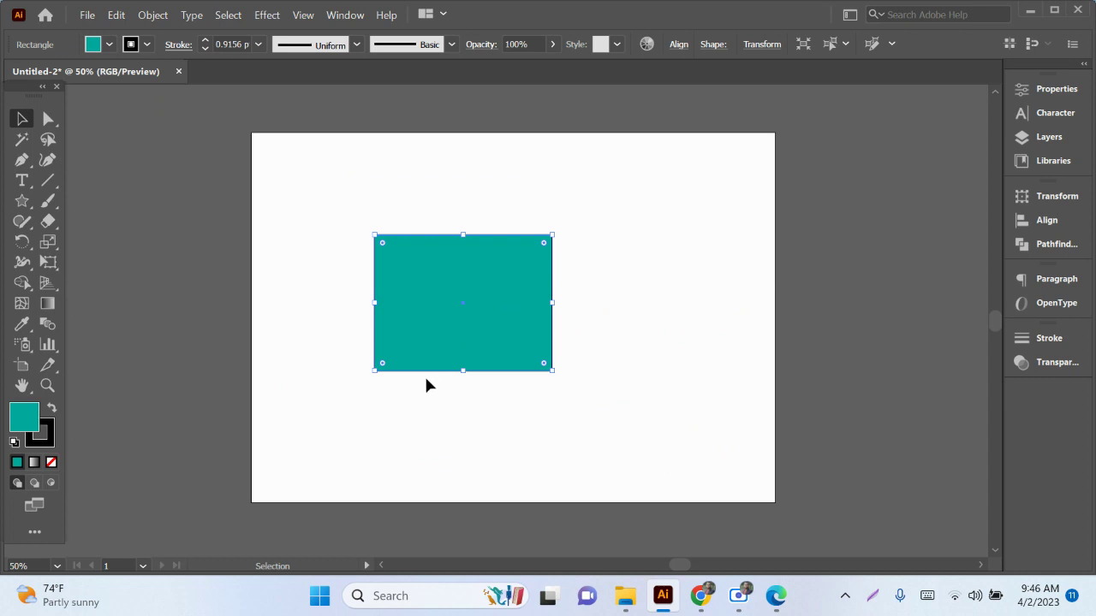
click(108, 45)
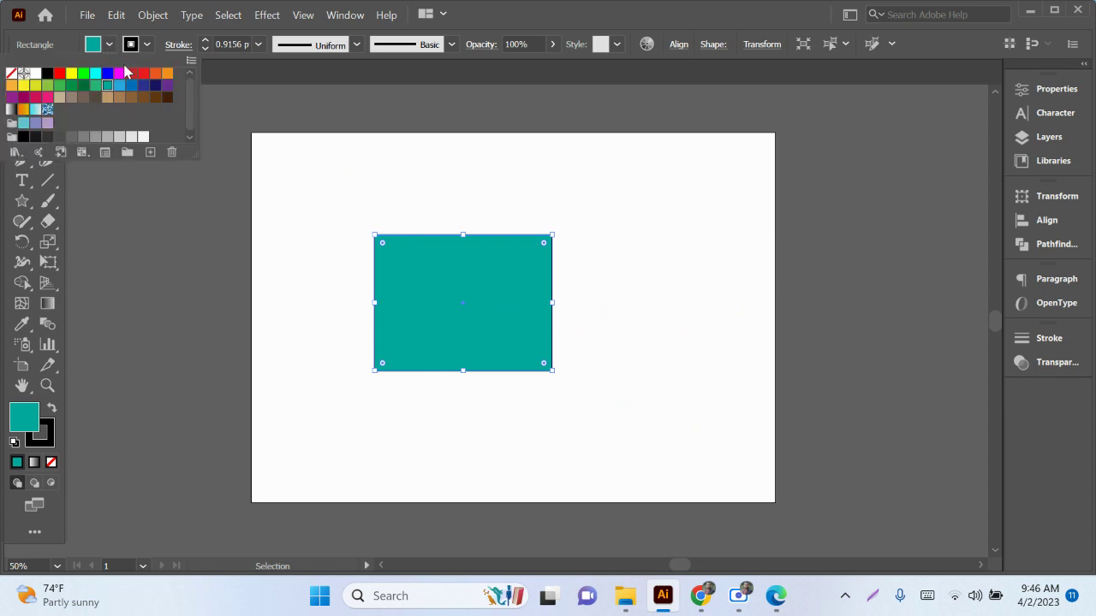
click(131, 72)
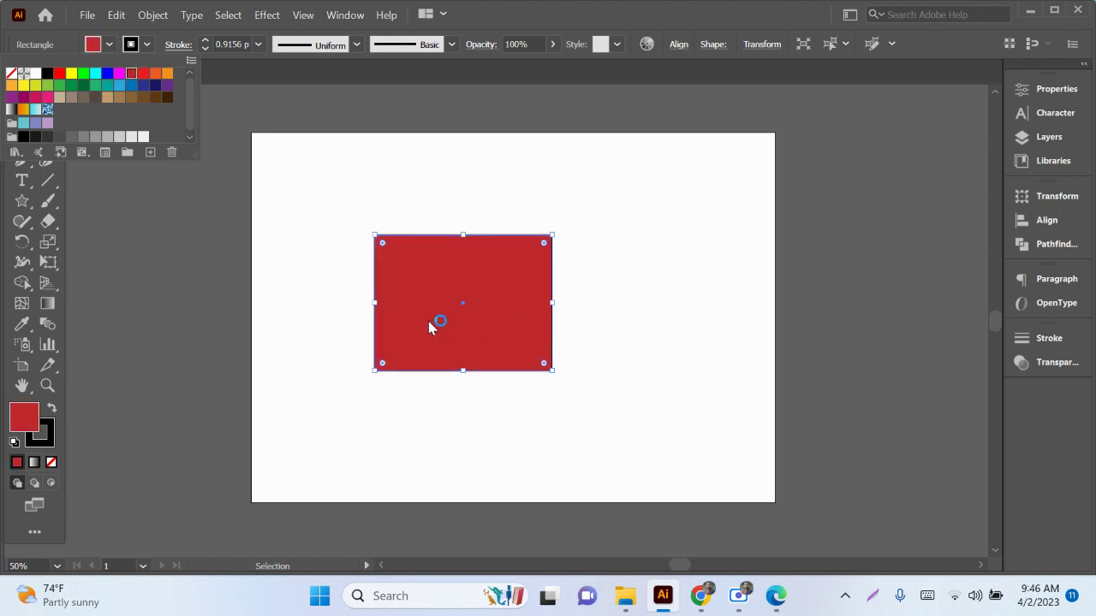
click(740, 400)
Zoom in to inspect the rectangle's black stroke and nudge it slightly left
scroll(384, 344, up, 3)
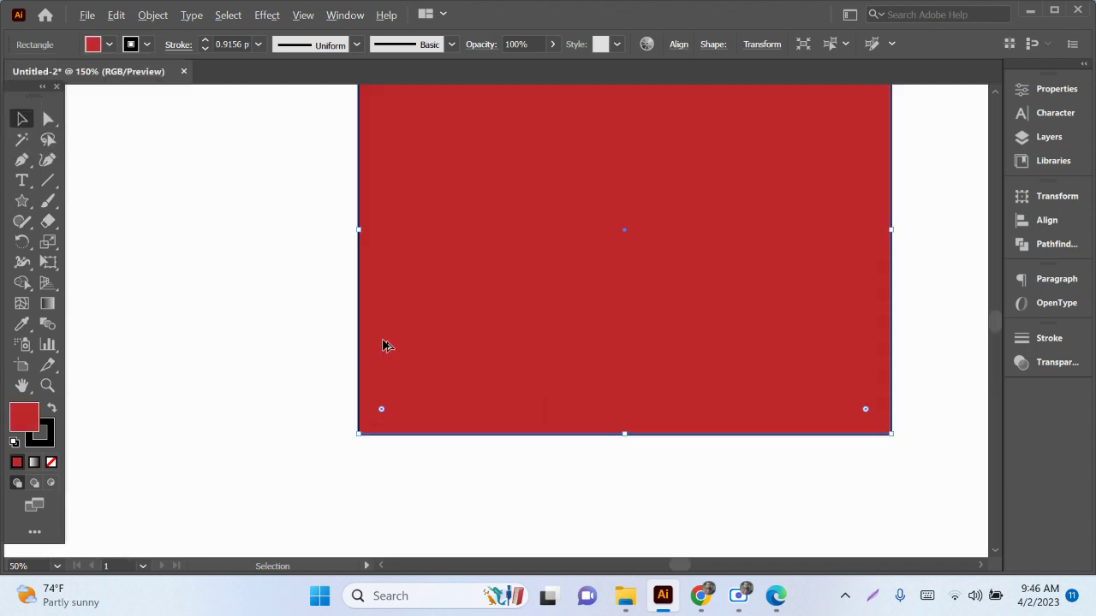
scroll(354, 300, up, 3)
scroll(359, 294, up, 4)
scroll(360, 293, up, 3)
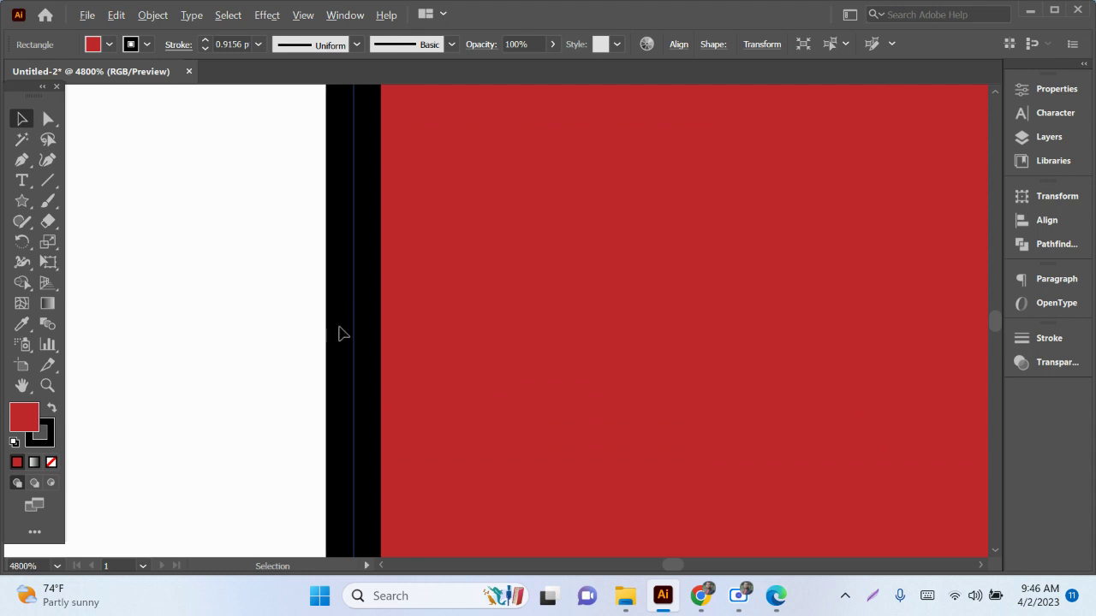
scroll(339, 335, up, 2)
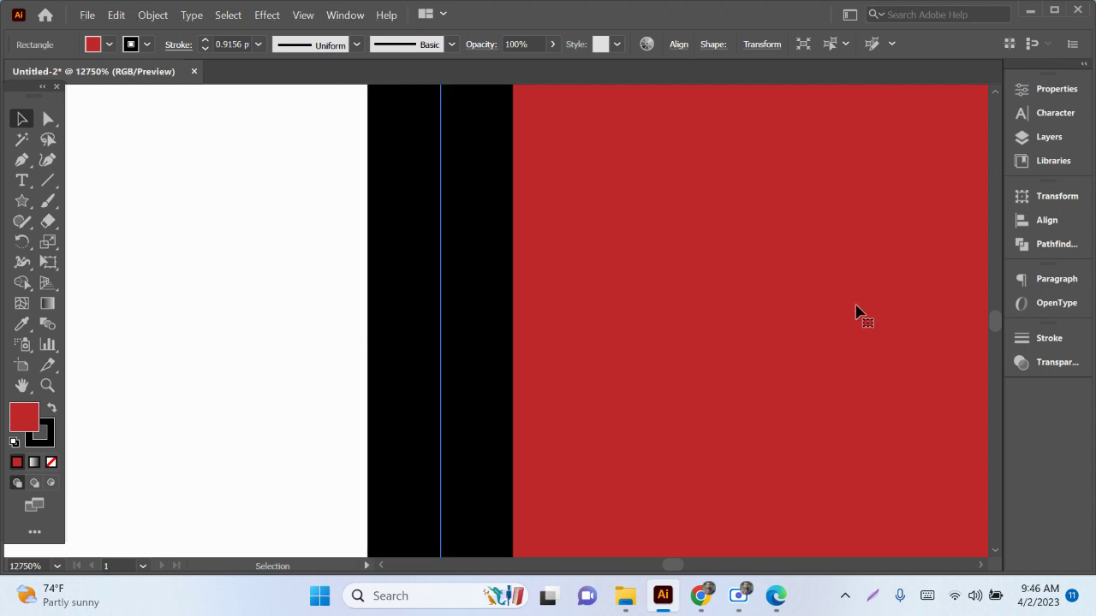
drag(856, 308, 738, 307)
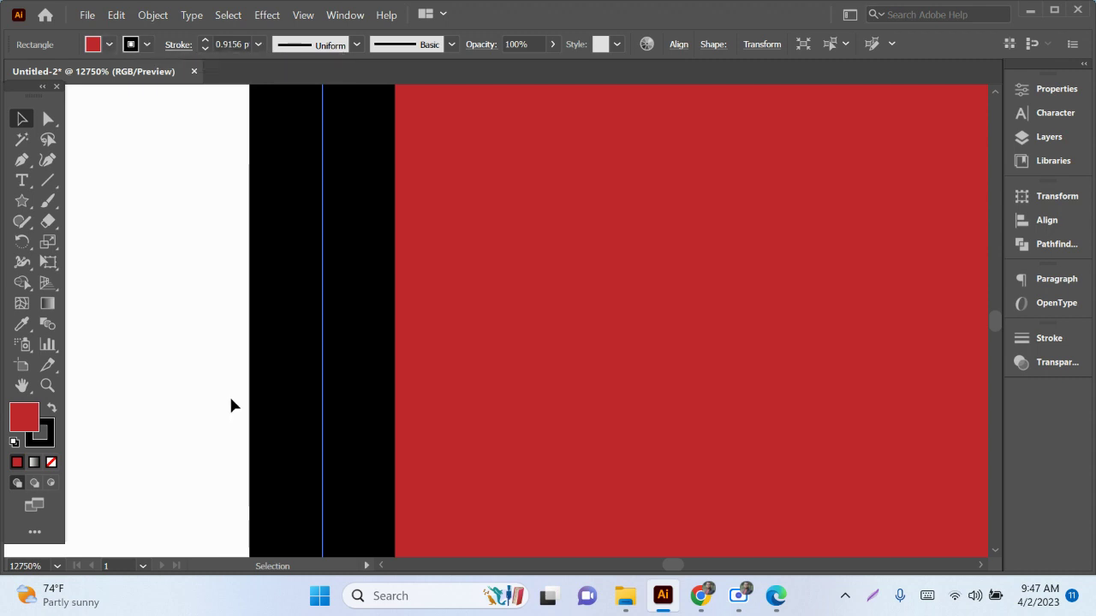
Zoom back out to 50% and drag the red rectangle further left on the artboard
scroll(230, 404, down, 2)
scroll(229, 404, down, 3)
scroll(229, 405, down, 3)
scroll(229, 405, down, 2)
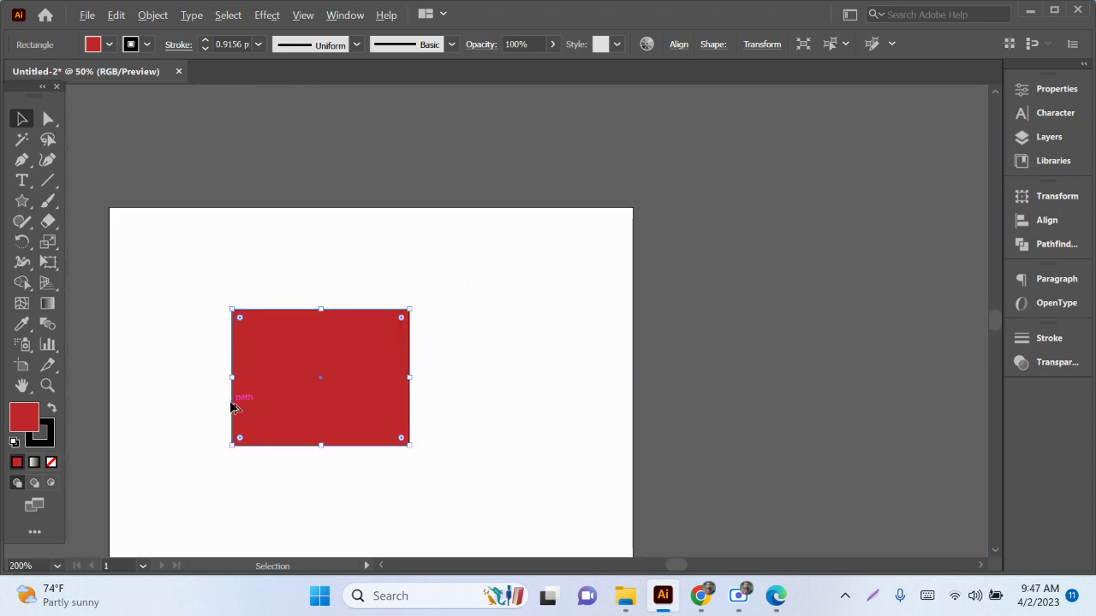
scroll(230, 408, up, 3)
scroll(230, 407, up, 1)
click(229, 409)
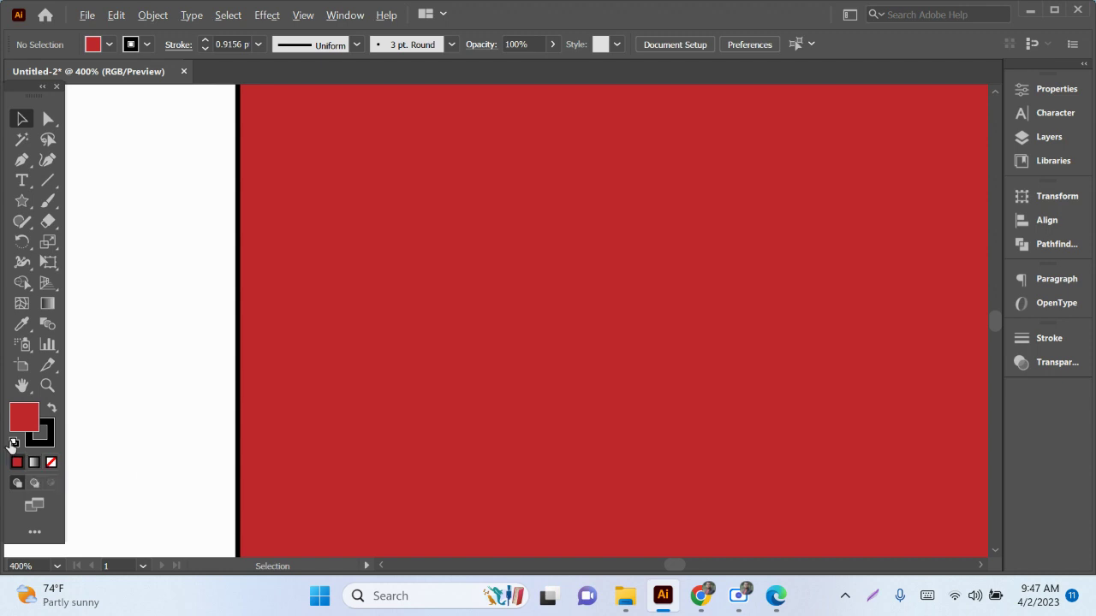
scroll(406, 388, down, 4)
scroll(428, 398, down, 2)
drag(505, 402, 433, 404)
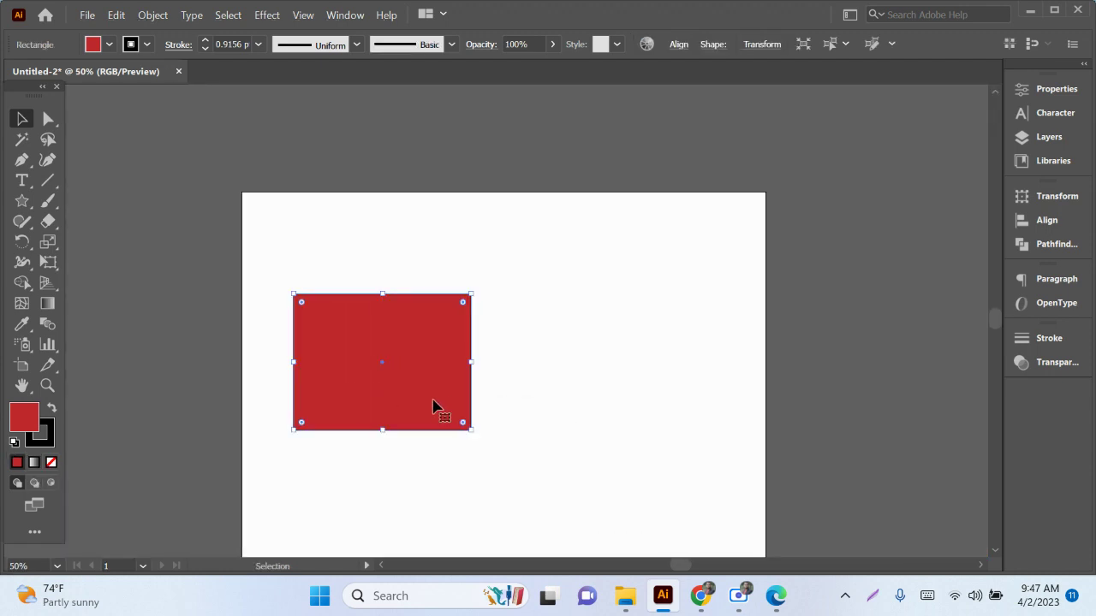
Delete the red rectangle and draw a red circle with the Ellipse tool
key(Delete)
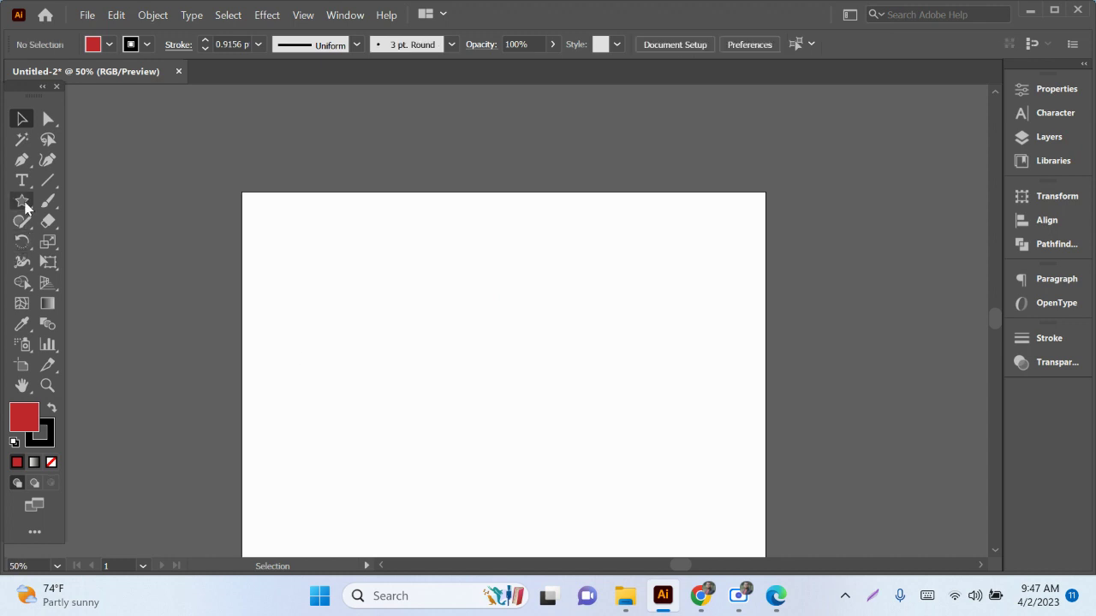
click(22, 200)
click(80, 243)
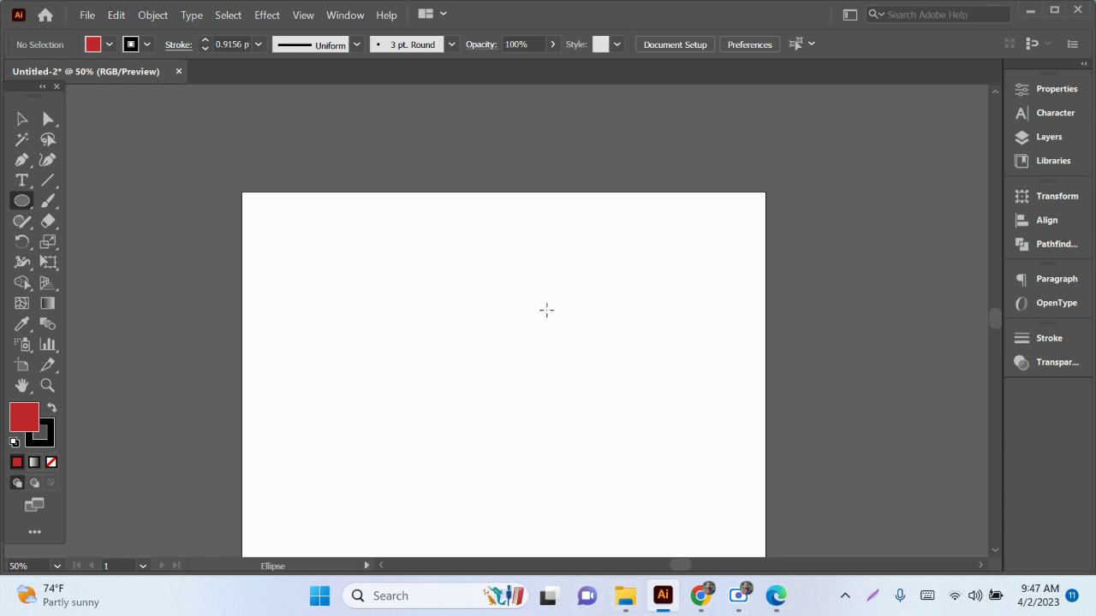
scroll(546, 310, down, 1)
drag(447, 298, 626, 473)
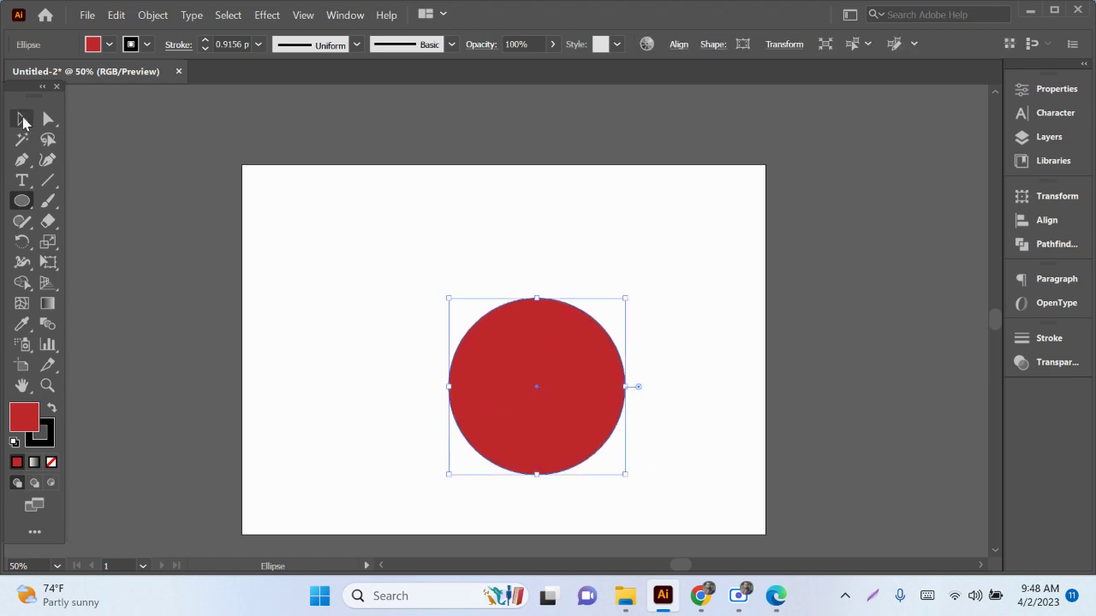
Move the circle to the artboard's upper left, discarding a trial duplicate
click(23, 120)
drag(544, 429, 393, 330)
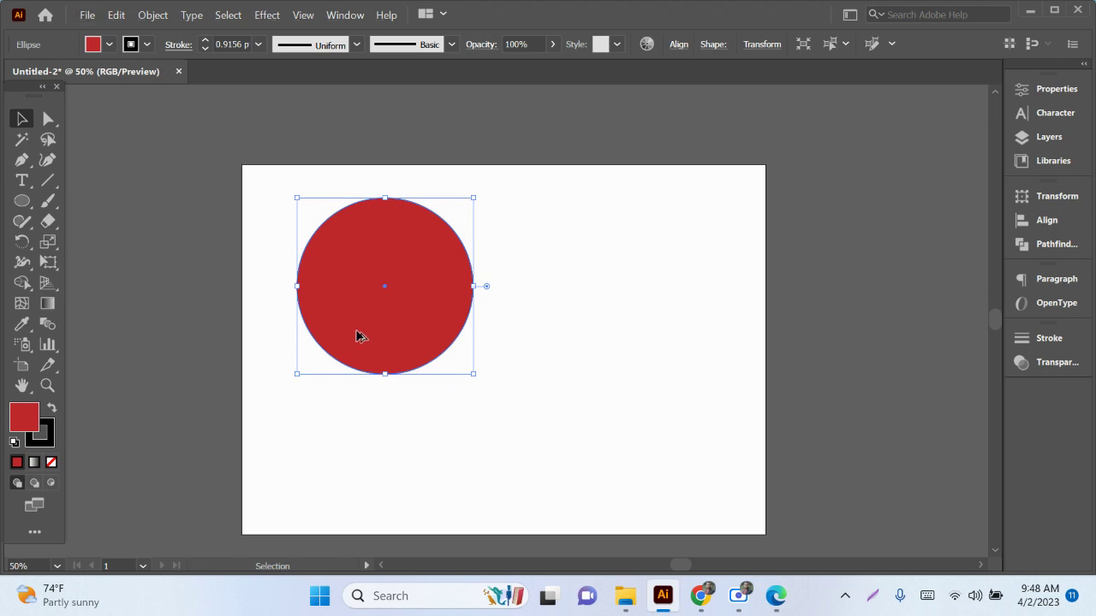
drag(386, 316, 610, 318)
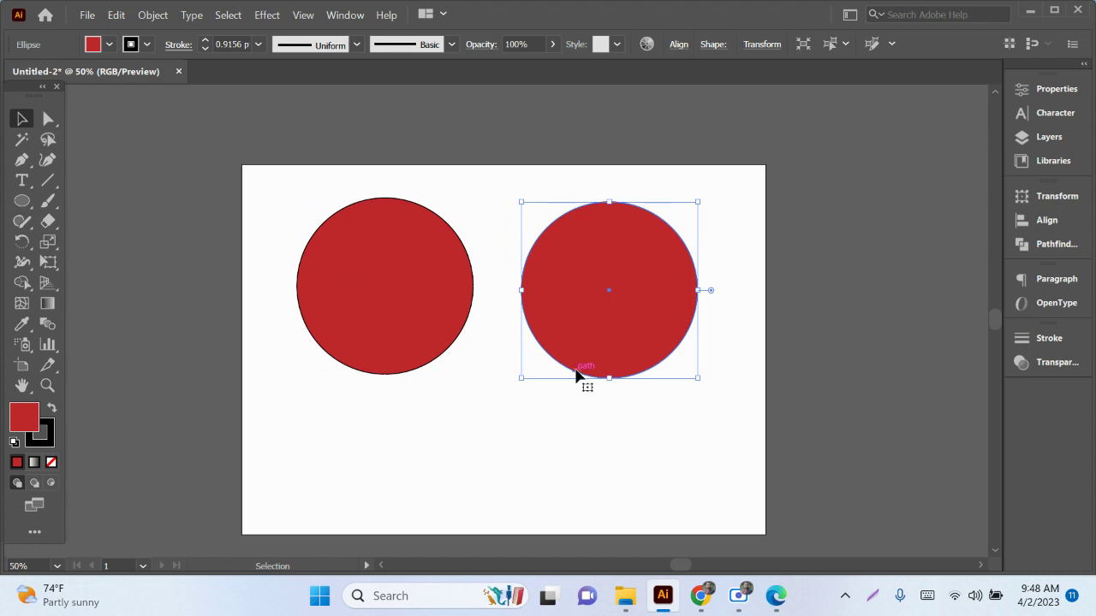
key(Delete)
Copy and paste the left circle, placing the copy to its right
click(429, 274)
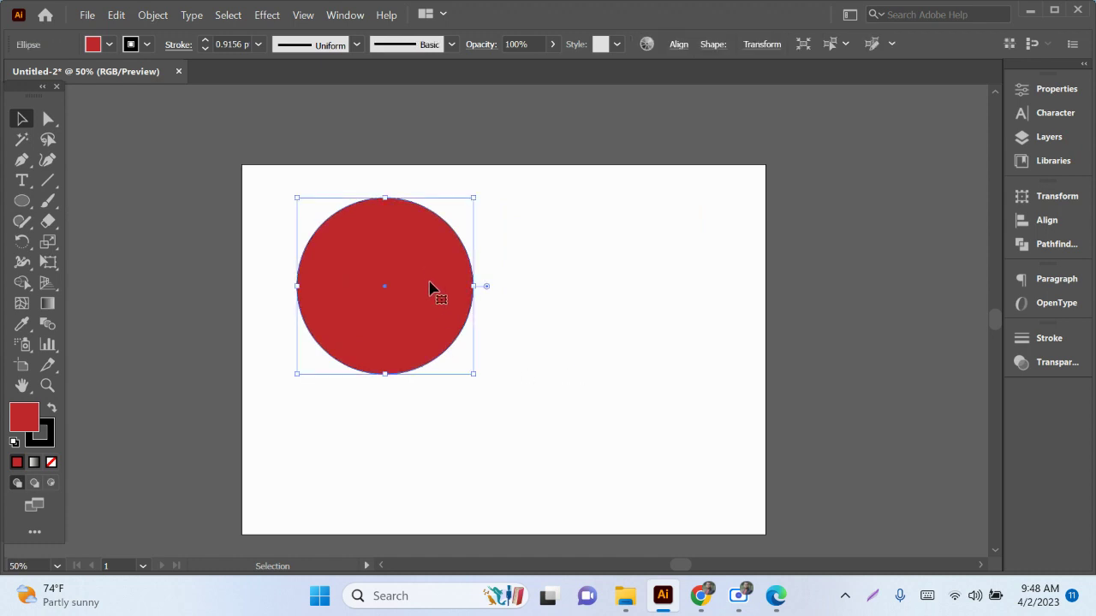
click(117, 15)
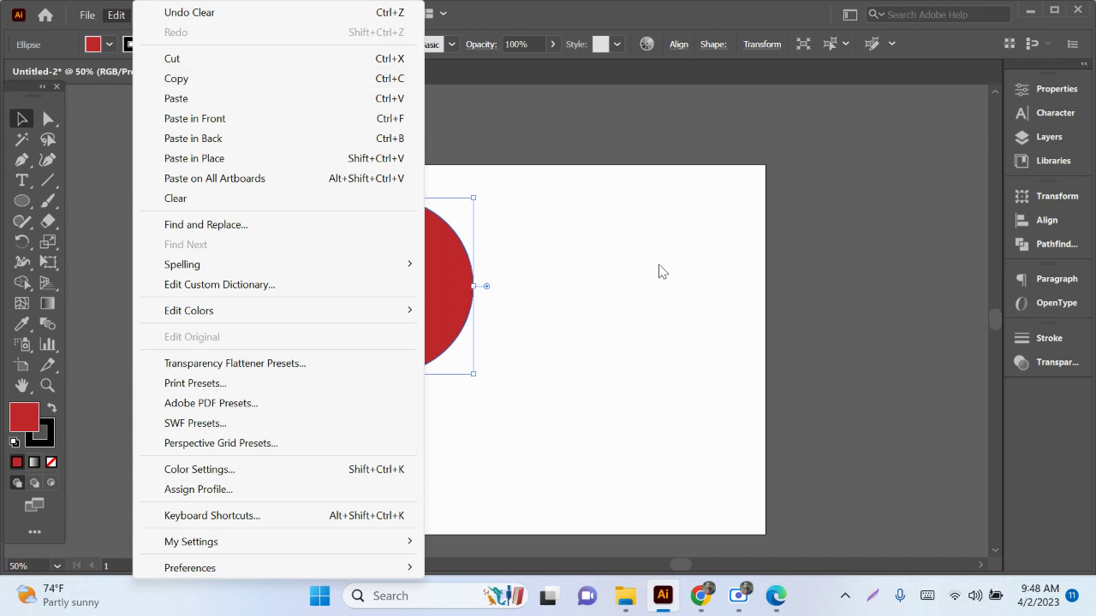
click(371, 79)
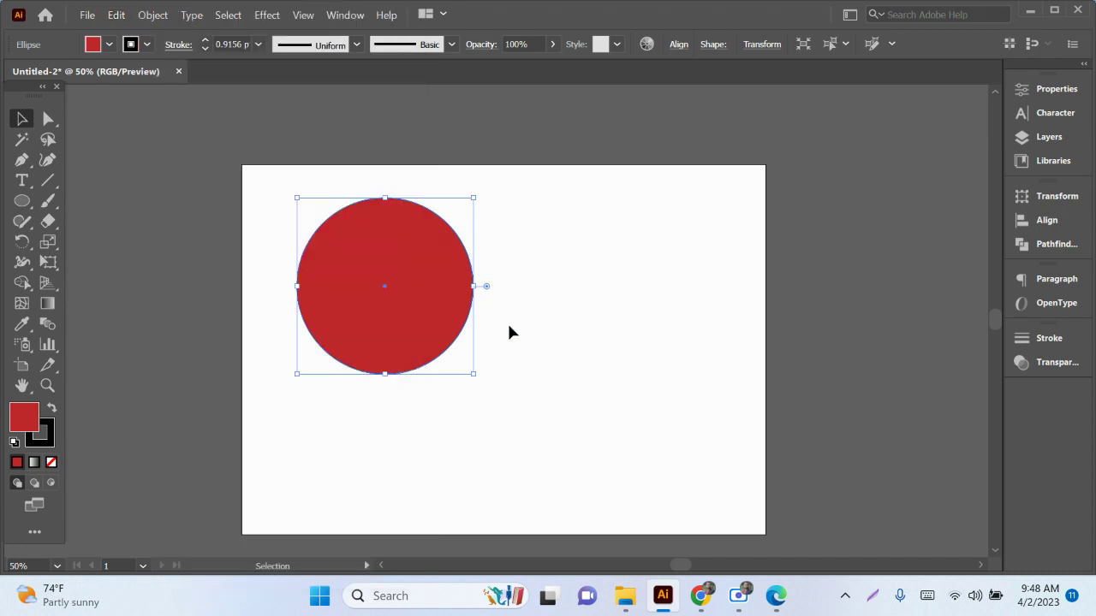
click(535, 353)
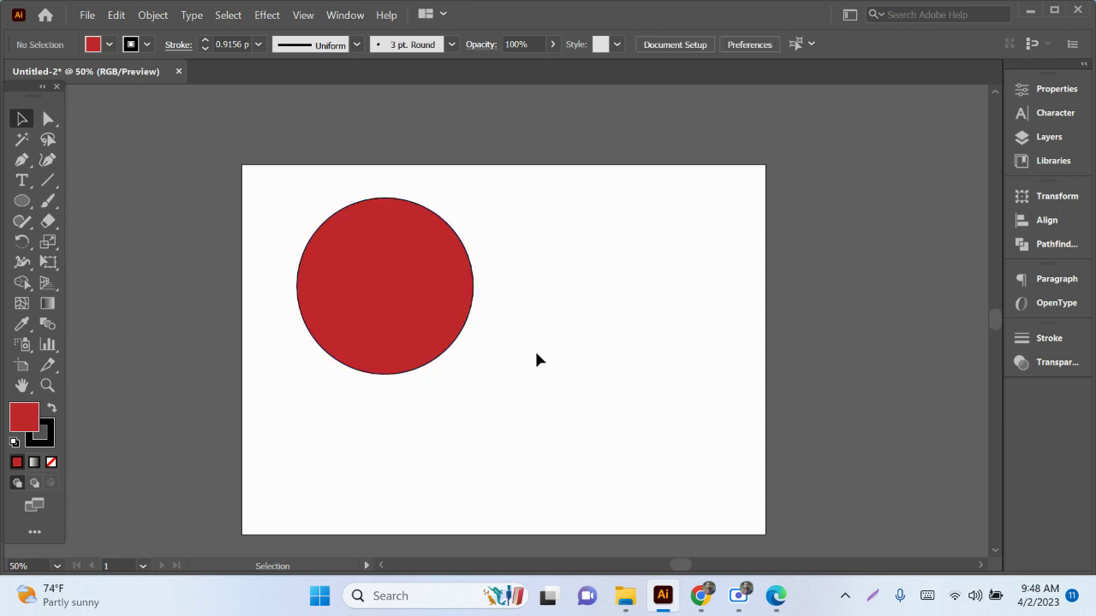
key(ctrl+v)
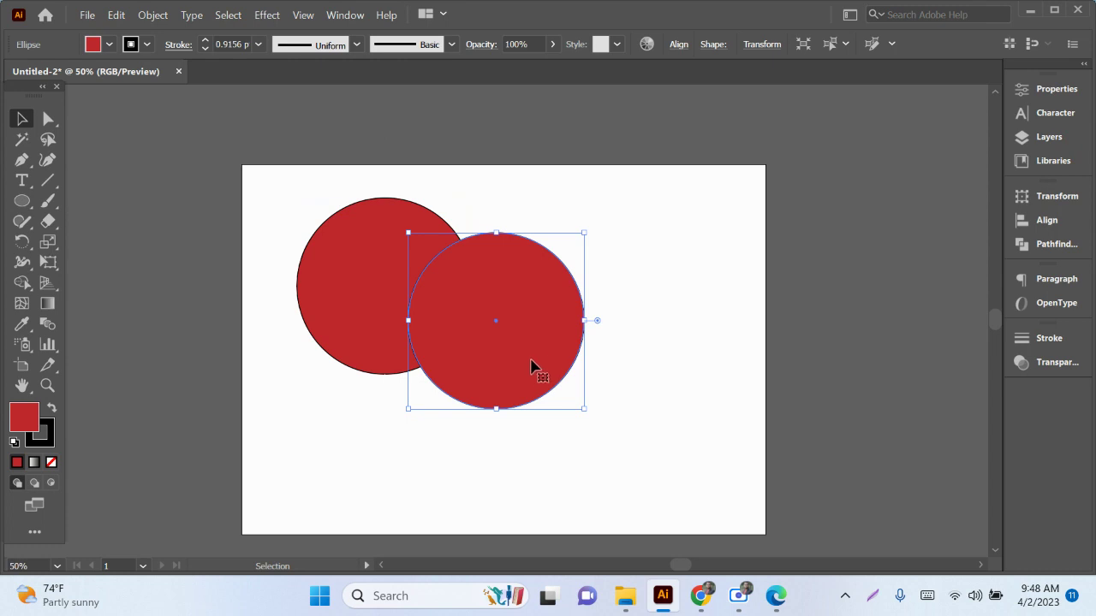
drag(529, 368, 663, 343)
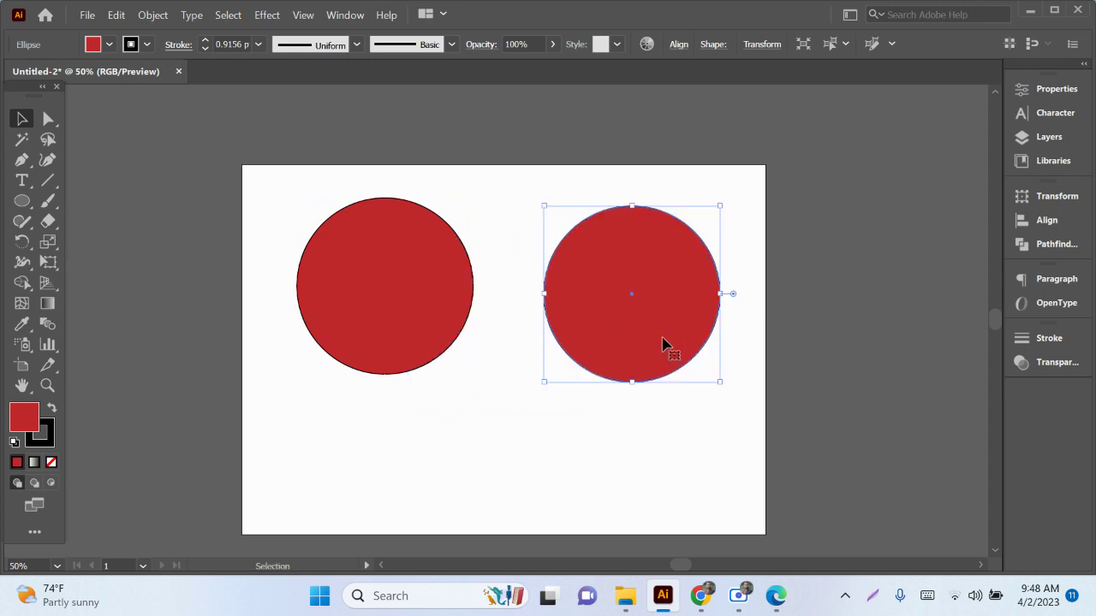
click(599, 432)
Alt-drag a copy of the right circle down to sit below and between the two
scroll(608, 351, down, 1)
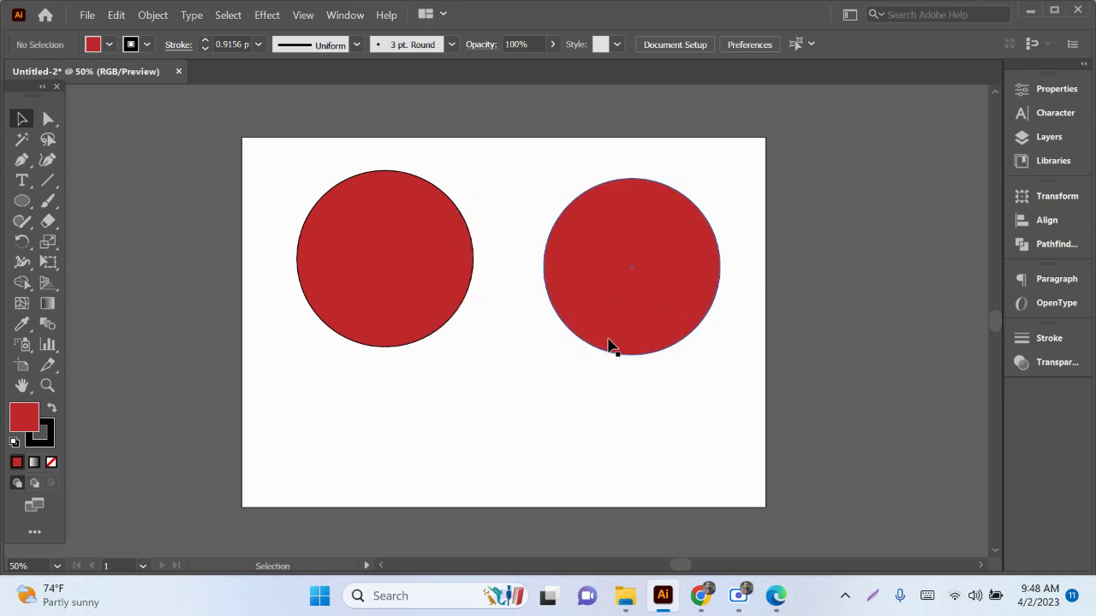
mouse_move(624, 286)
mouse_down()
mouse_move(526, 448)
mouse_move(499, 445)
mouse_up()
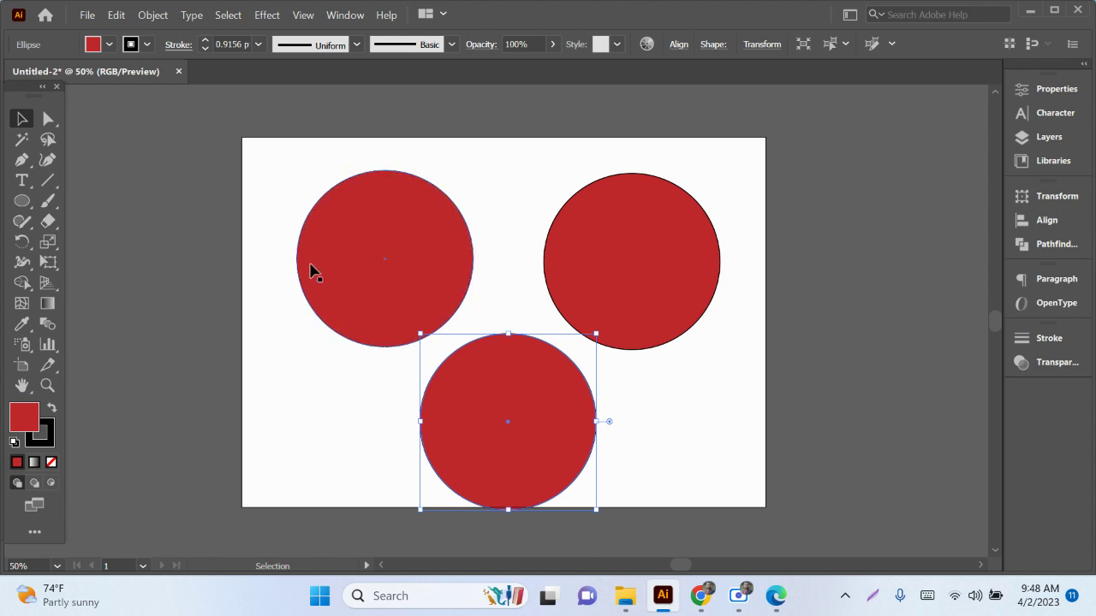
scroll(291, 269, up, 2)
scroll(406, 264, up, 2)
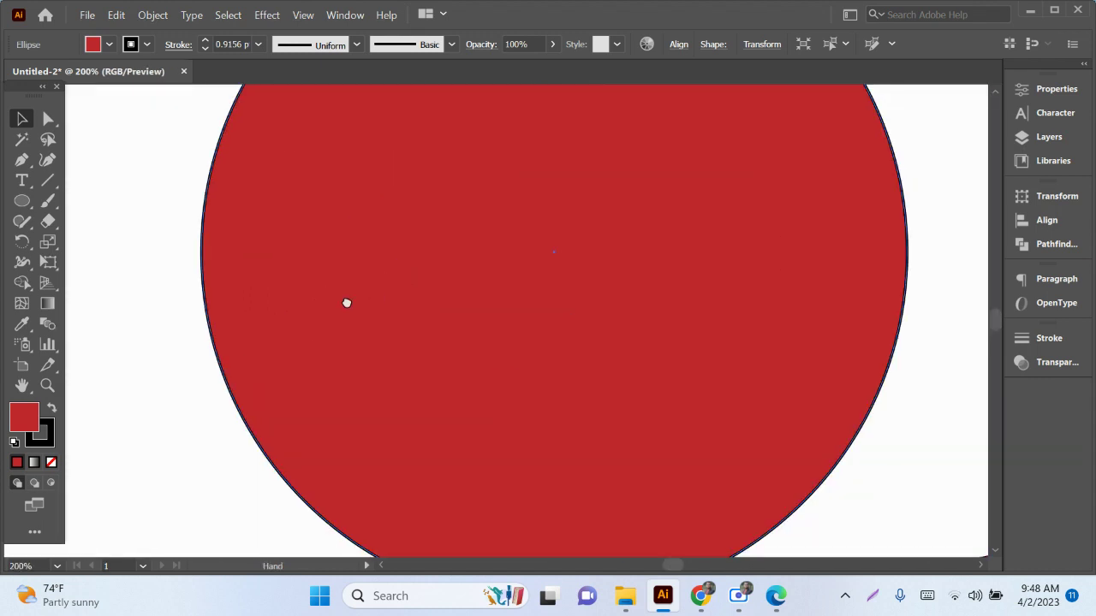
Set the top-left circle's stroke to None in the Control bar, leaving a plain red disc
scroll(342, 302, right, 2)
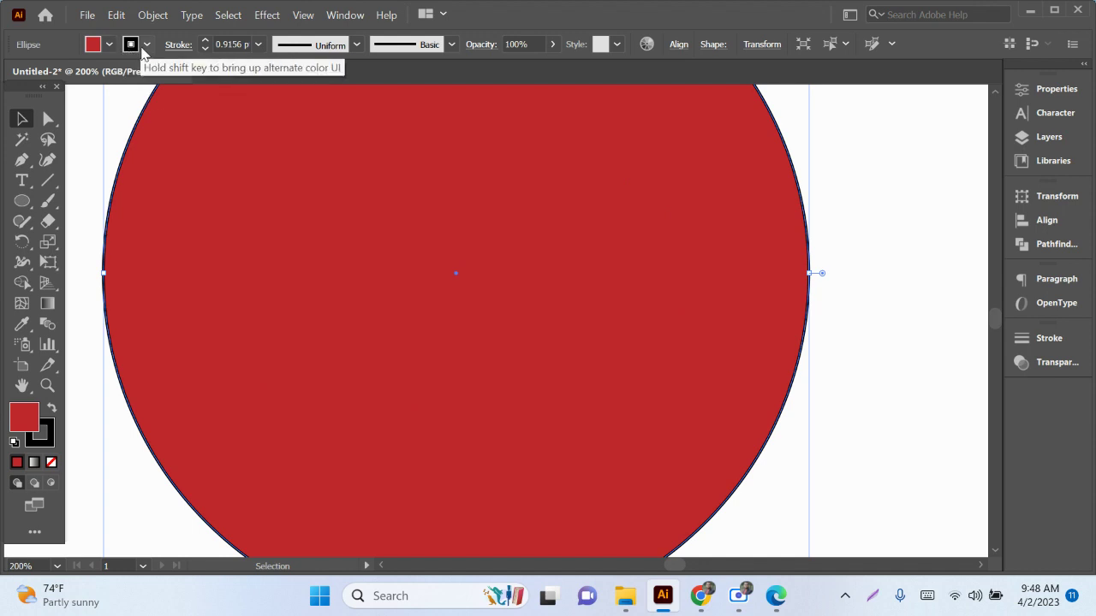
click(828, 480)
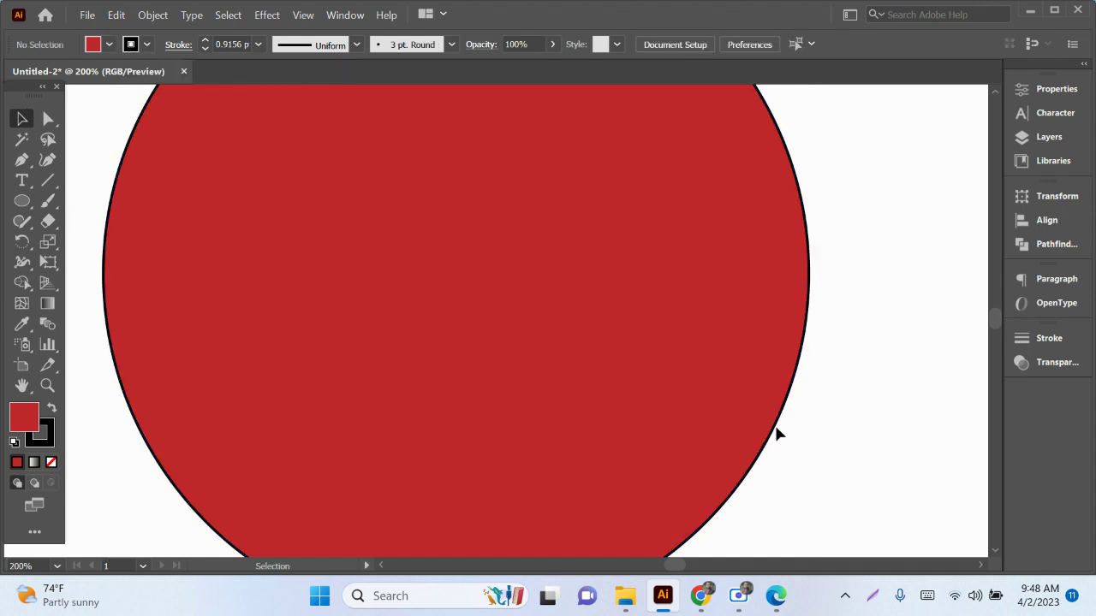
click(15, 121)
click(387, 288)
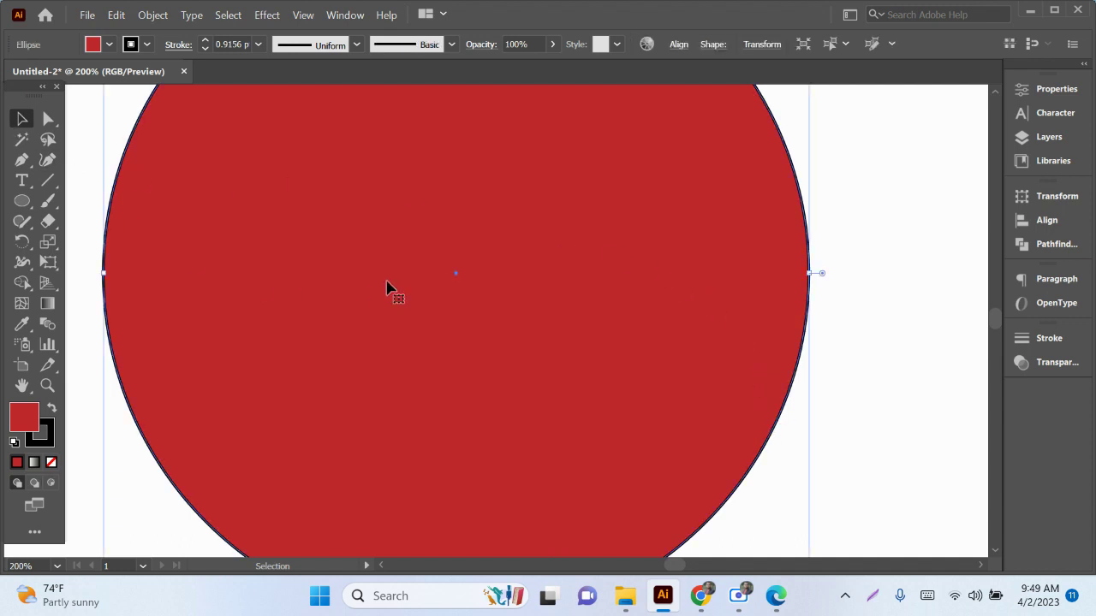
click(143, 46)
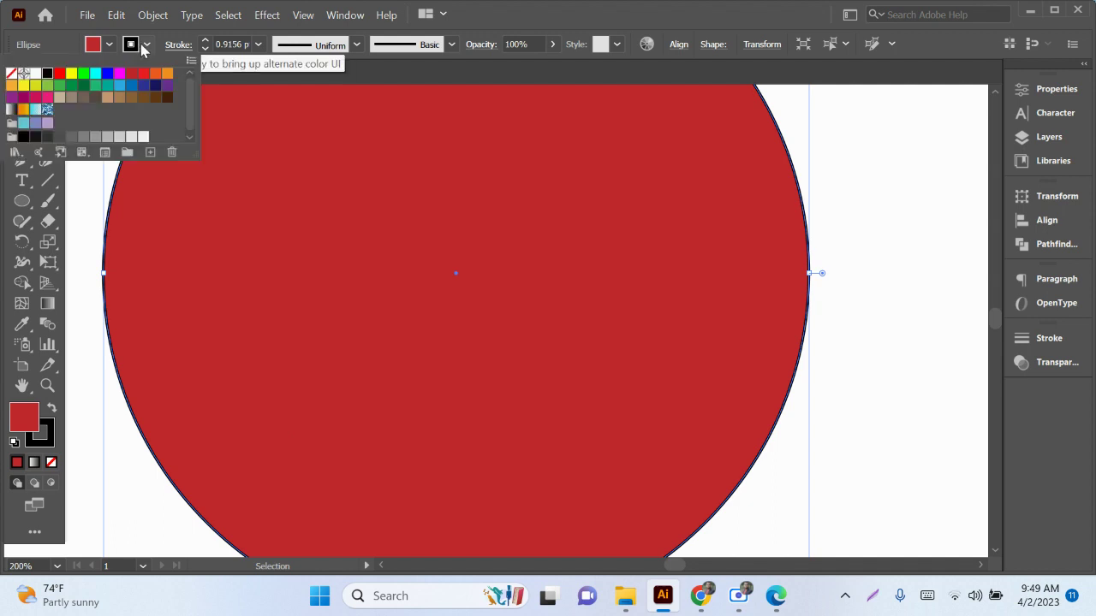
click(12, 75)
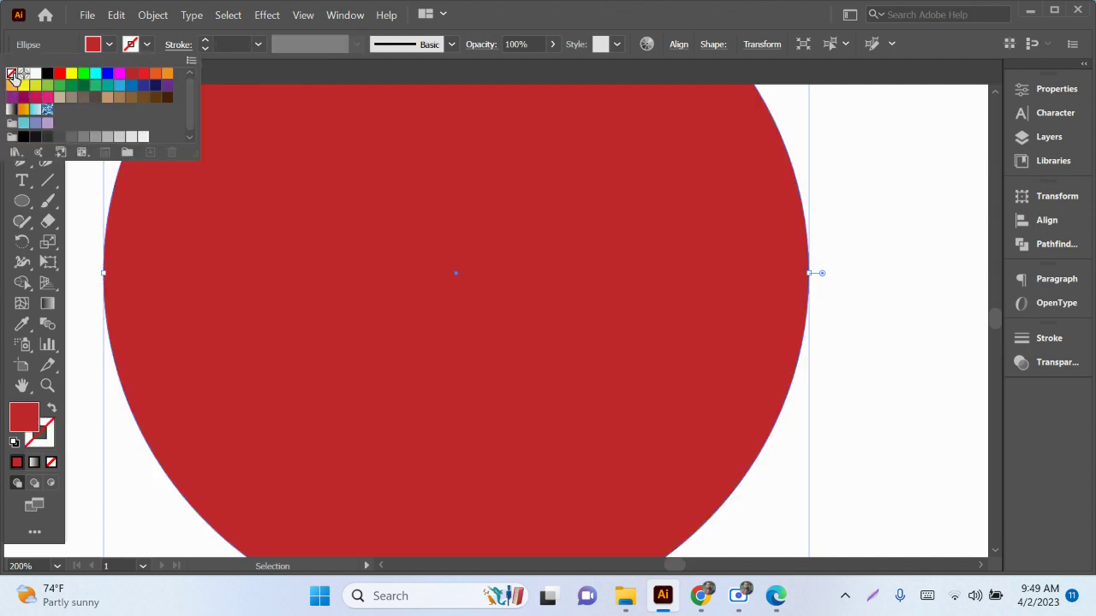
click(906, 432)
scroll(111, 319, up, 2)
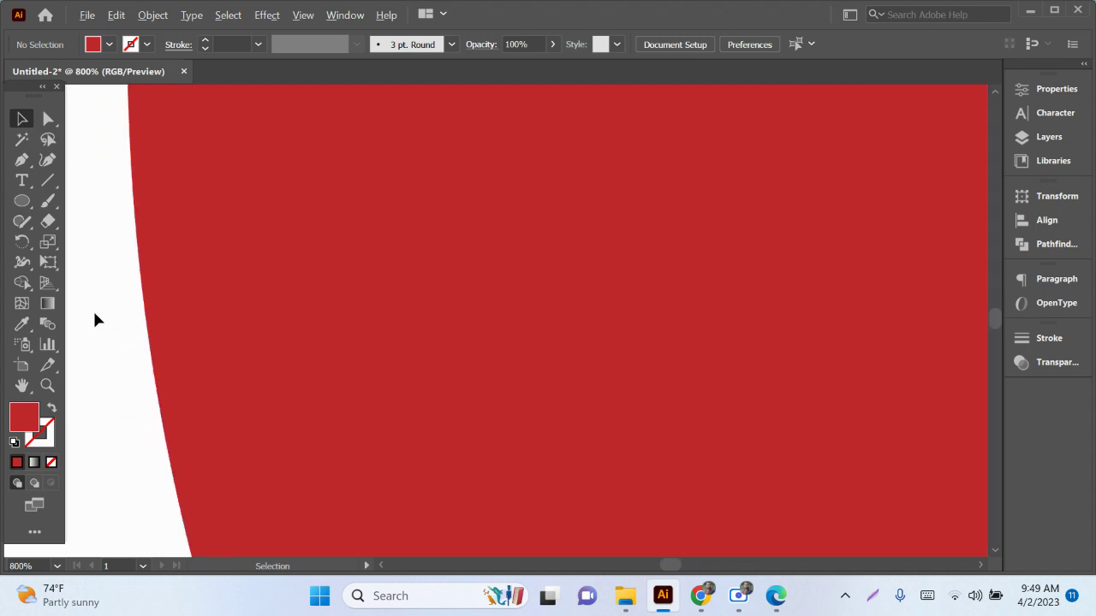
scroll(94, 310, up, 1)
scroll(171, 401, down, 8)
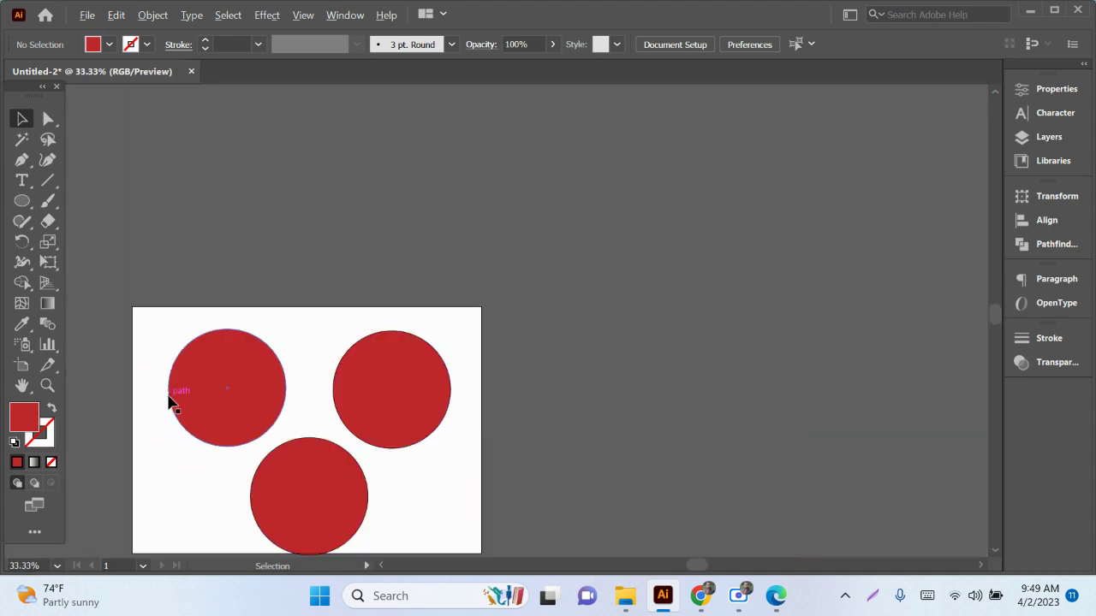
scroll(175, 428, up, 3)
scroll(257, 320, up, 2)
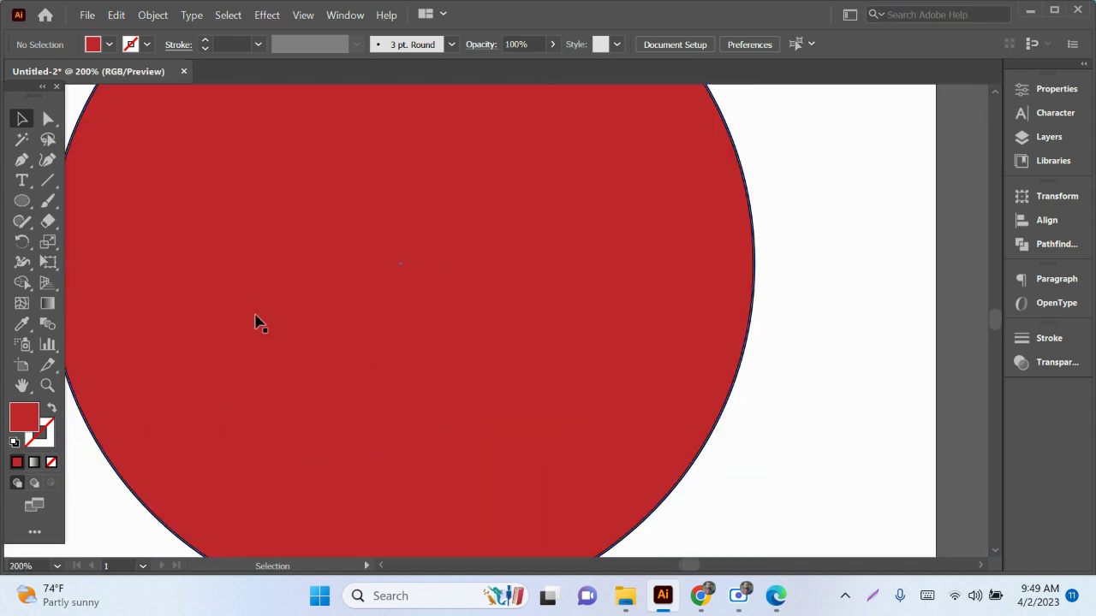
drag(257, 320, 369, 320)
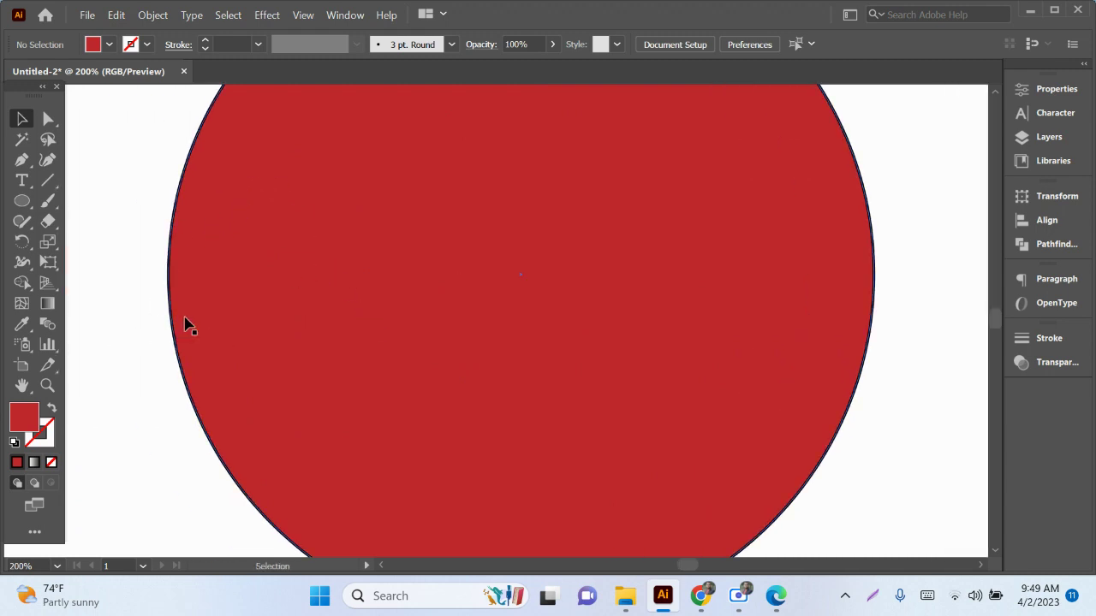
Set the top-right circle's fill to None, leaving only its black outline
click(374, 278)
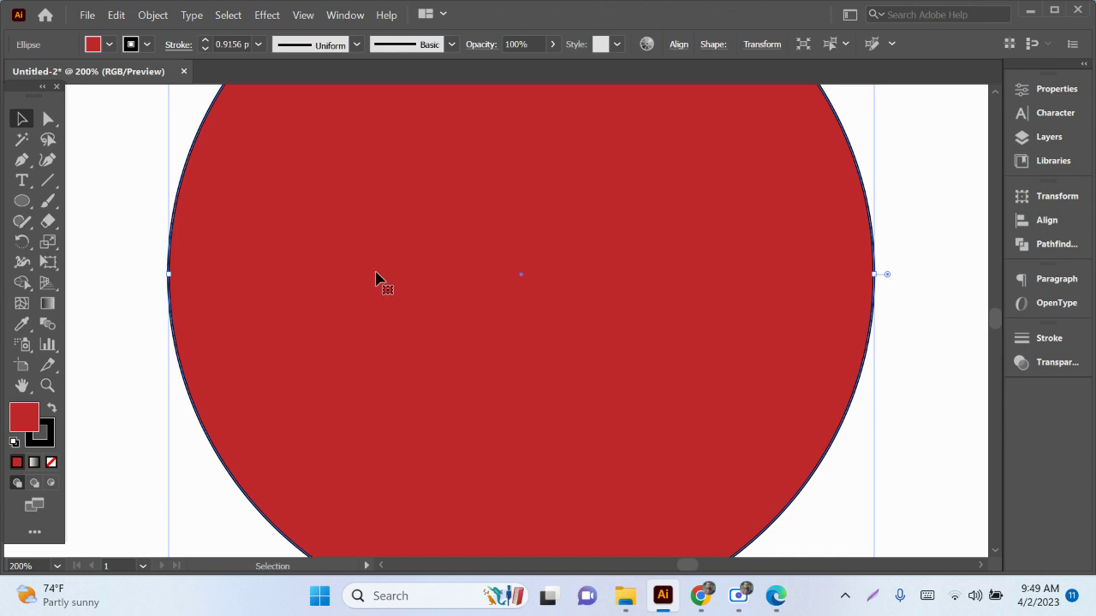
click(109, 45)
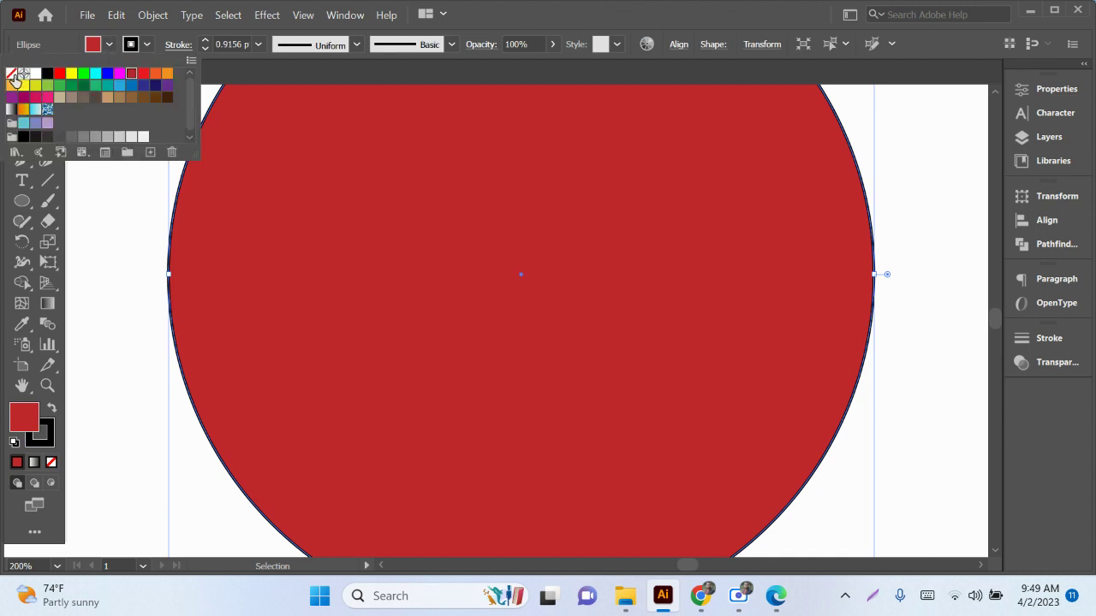
click(12, 73)
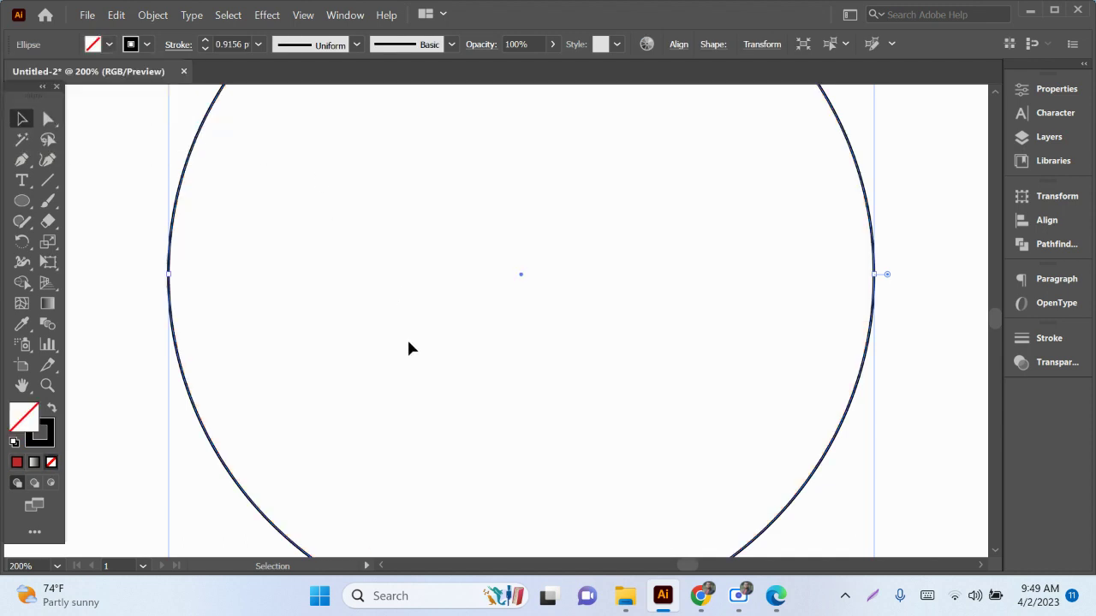
key(ctrl+1)
drag(657, 395, 607, 328)
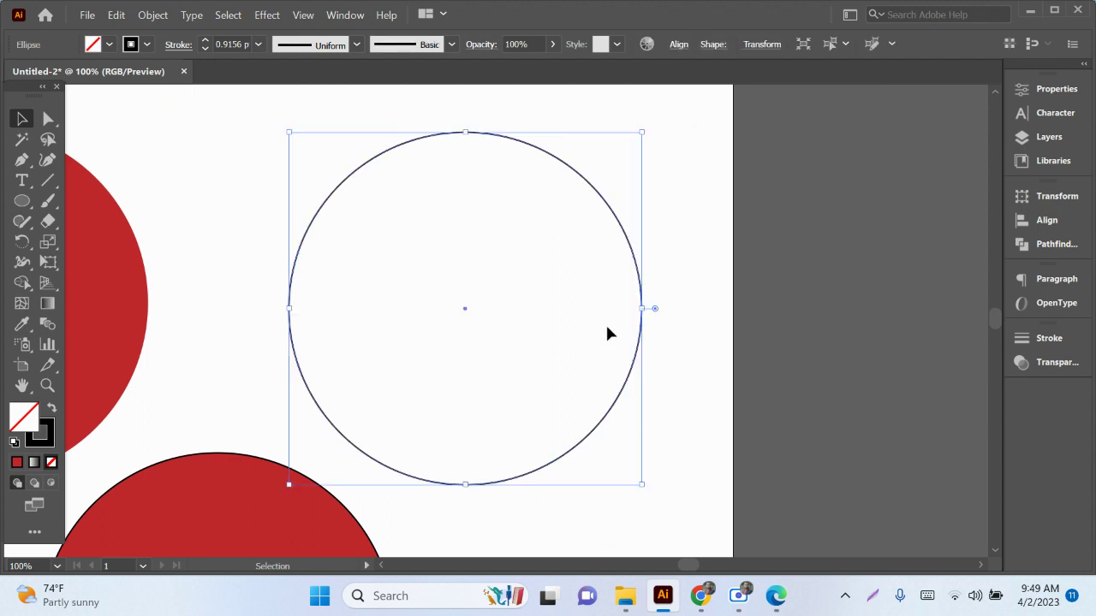
click(689, 415)
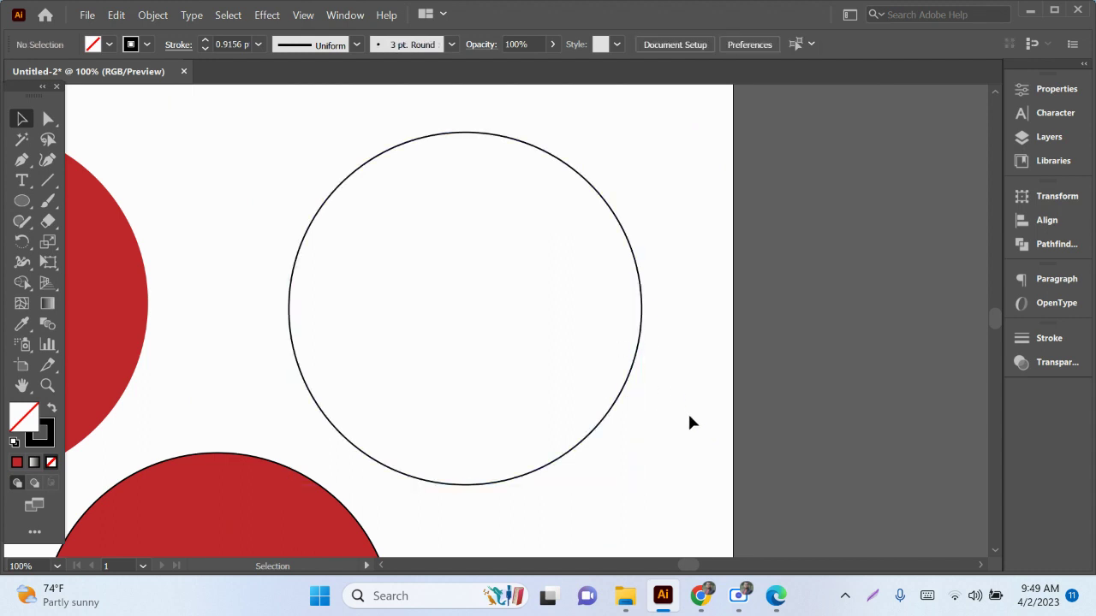
click(636, 365)
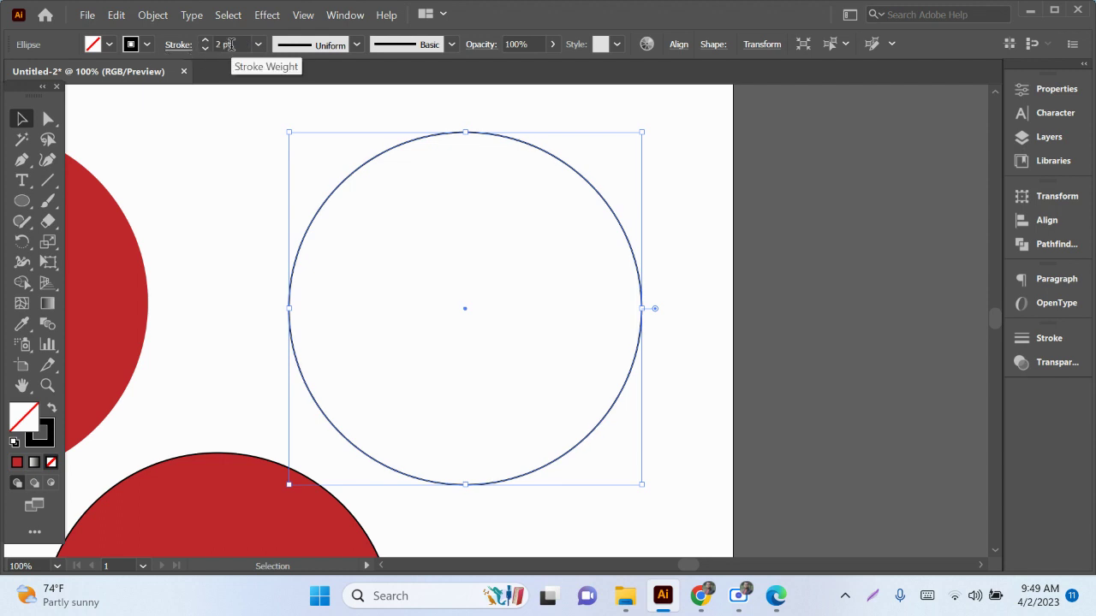
Raise the hollow circle's stroke weight to 37 pt to make a thick black ring
scroll(231, 44, up, 4)
scroll(230, 43, up, 5)
scroll(230, 44, up, 5)
scroll(230, 43, up, 5)
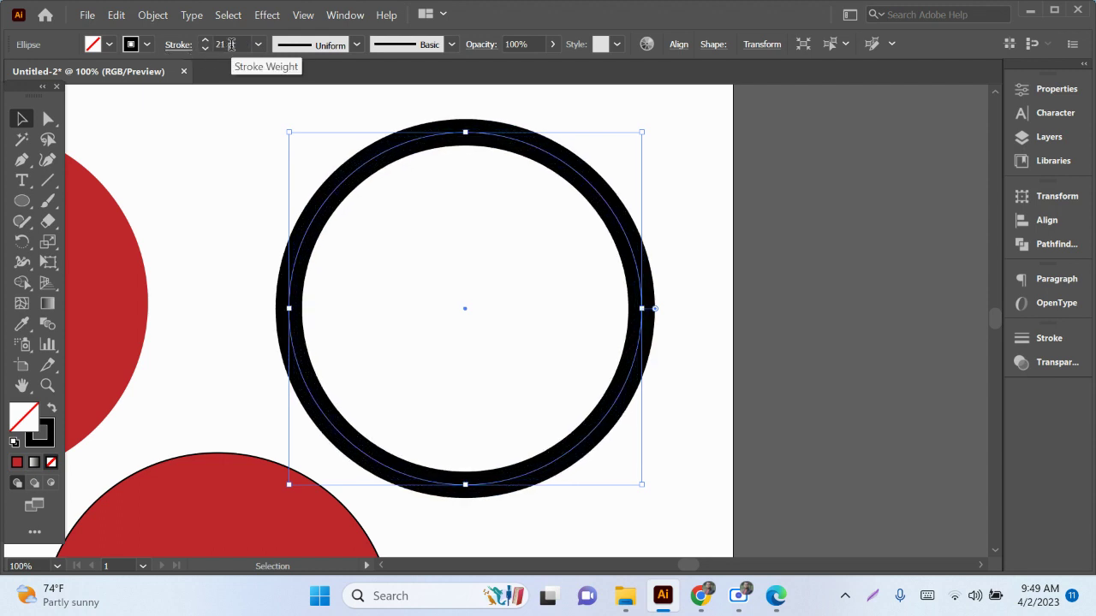
scroll(230, 44, up, 7)
scroll(230, 44, up, 5)
scroll(230, 44, up, 4)
click(426, 332)
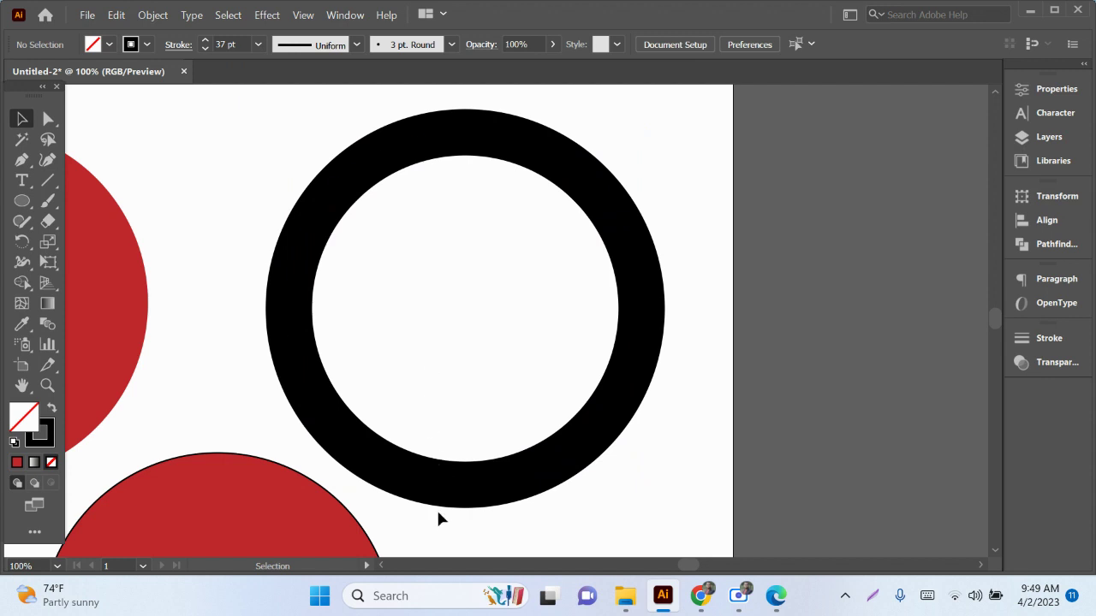
scroll(480, 393, down, 3)
scroll(464, 465, up, 2)
scroll(478, 445, up, 2)
scroll(479, 433, up, 1)
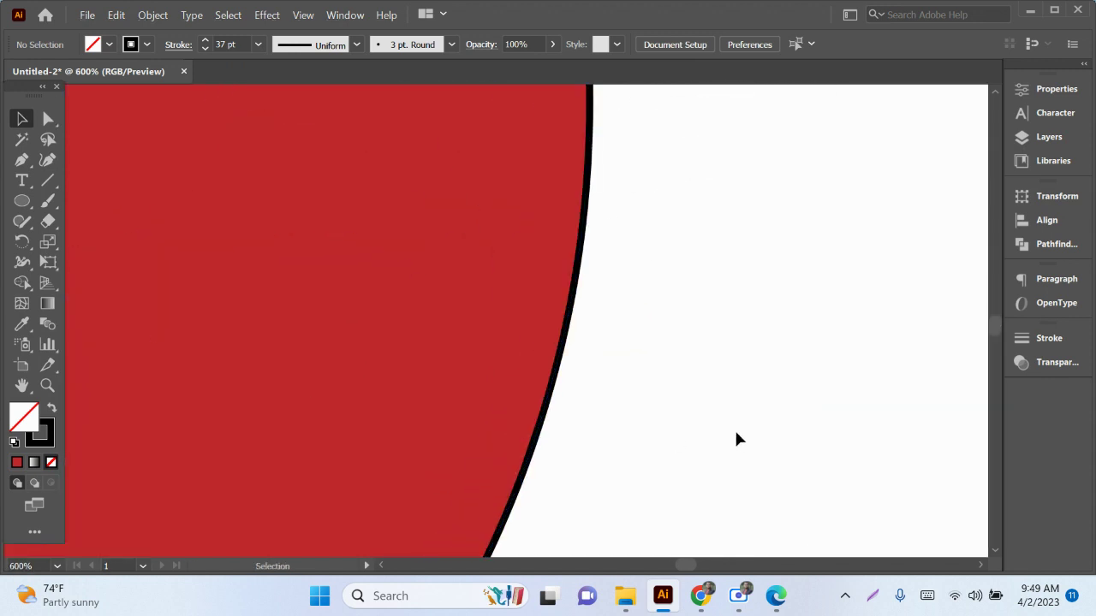
Give the bottom circle a 33 pt black stroke, recentre the view, and bring up the course PDF
click(364, 300)
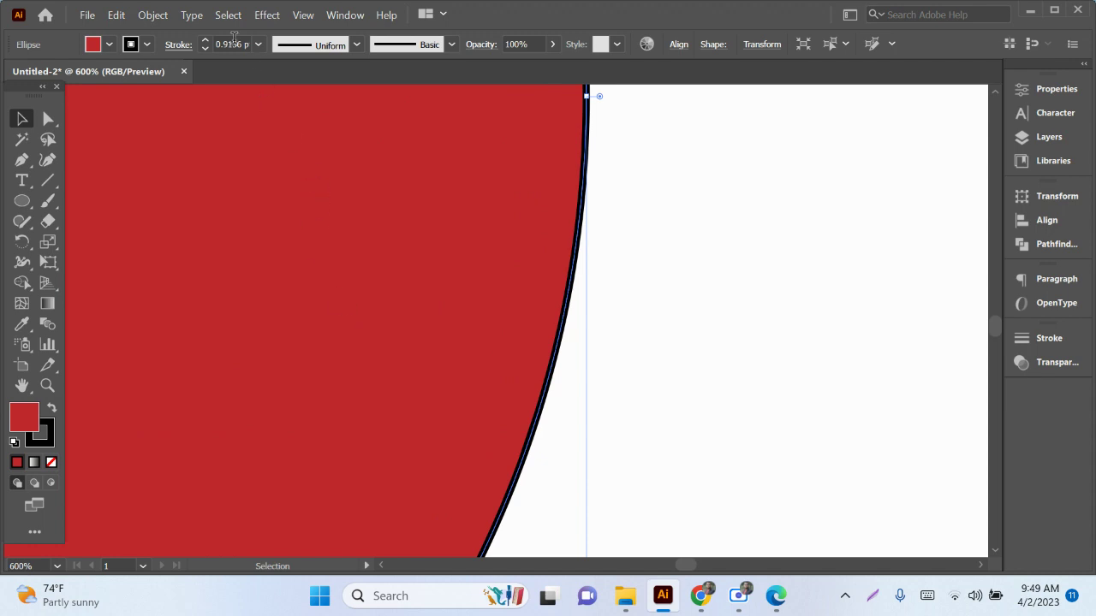
click(233, 41)
scroll(232, 41, up, 8)
scroll(233, 41, up, 8)
scroll(233, 41, up, 8)
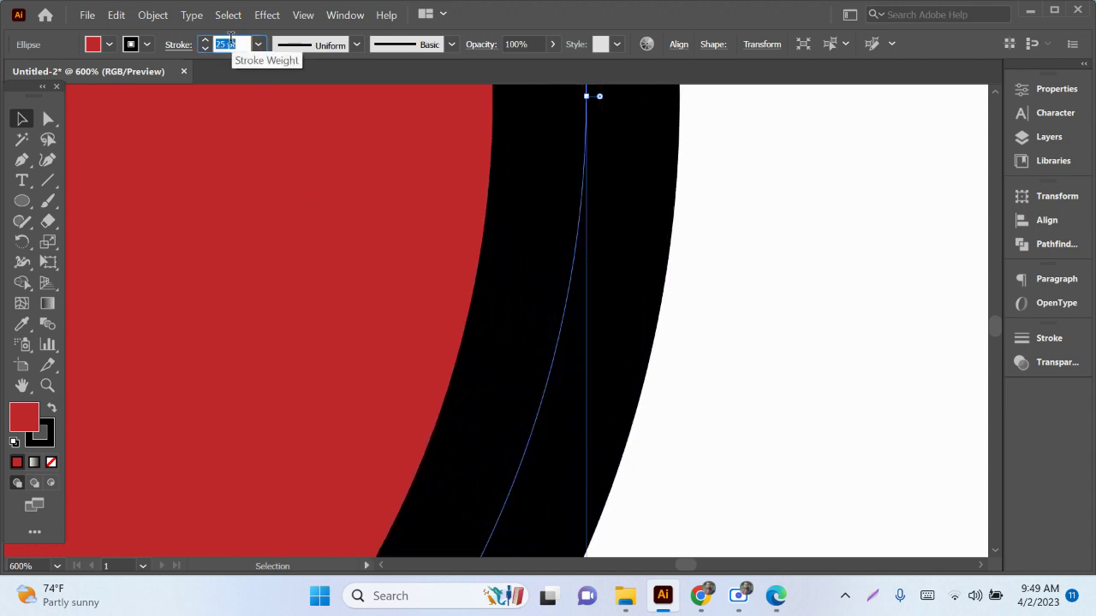
click(675, 319)
scroll(692, 322, down, 2)
scroll(753, 359, down, 5)
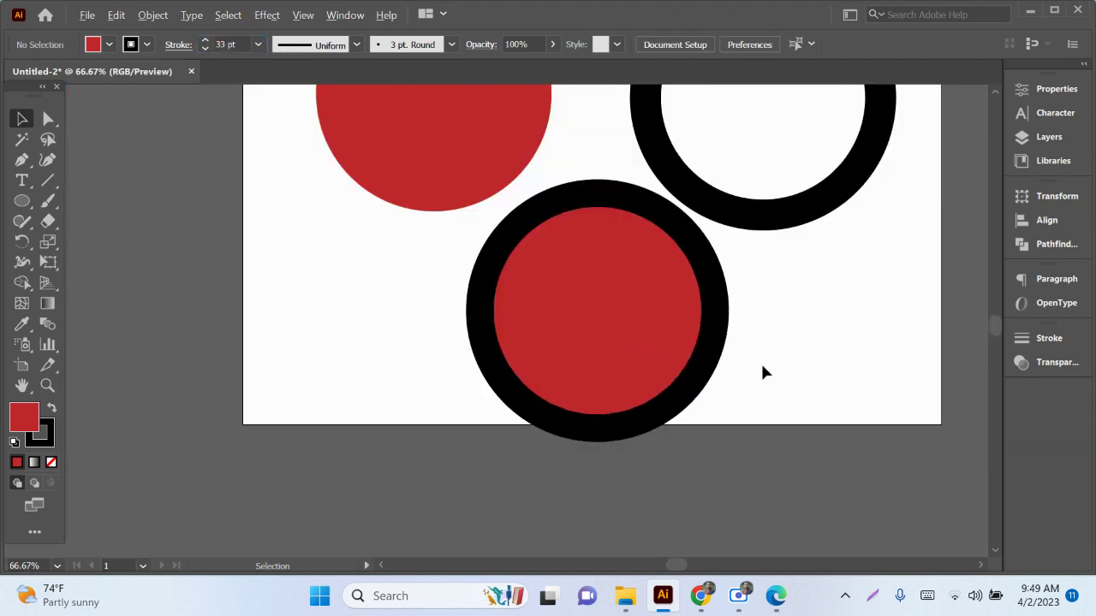
drag(793, 342, 724, 422)
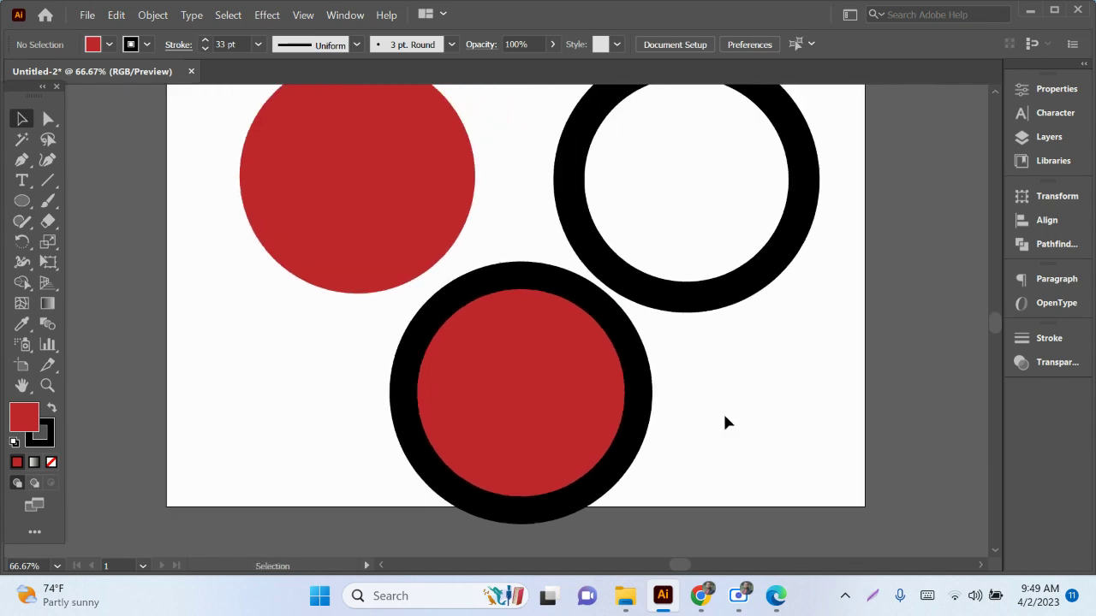
click(776, 596)
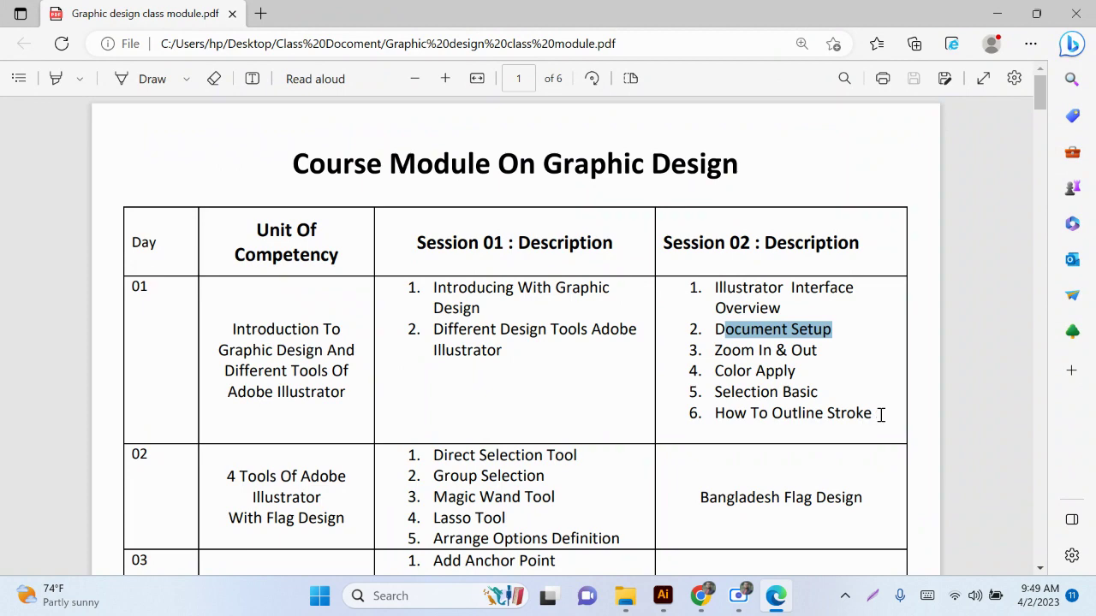
Mark Session 02 topics 1–6 in the course PDF and bring the Scre.io recorder to front
drag(880, 414, 685, 294)
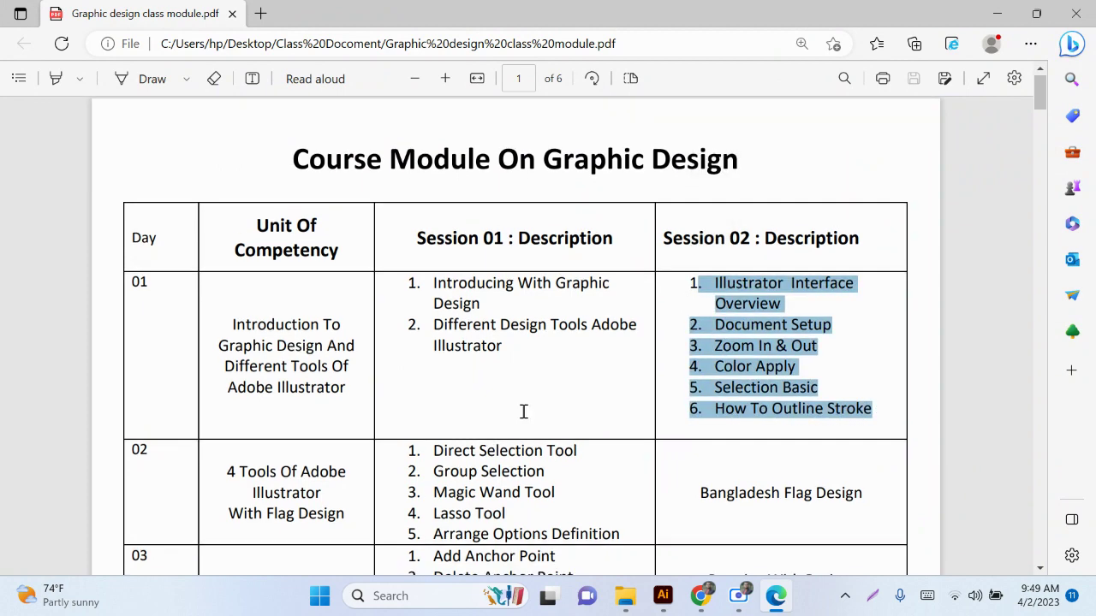
scroll(207, 347, down, 2)
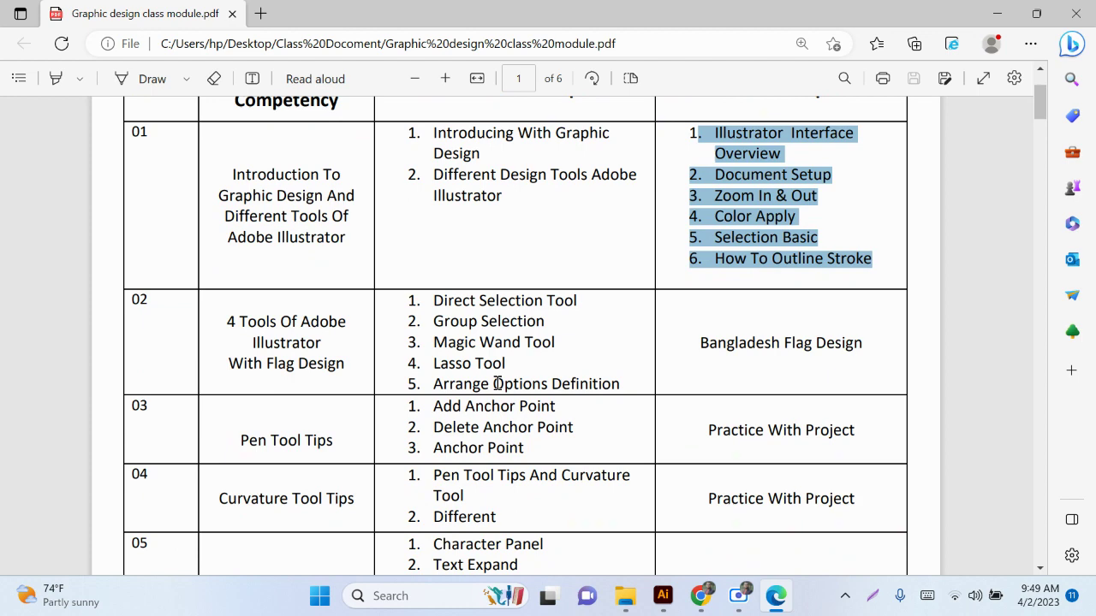
click(740, 597)
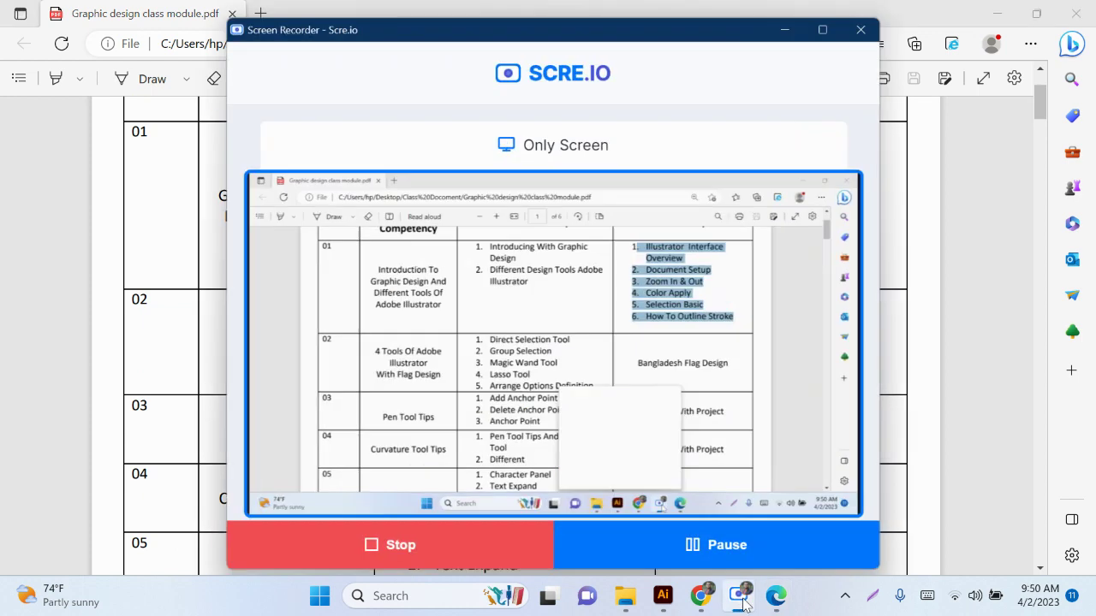